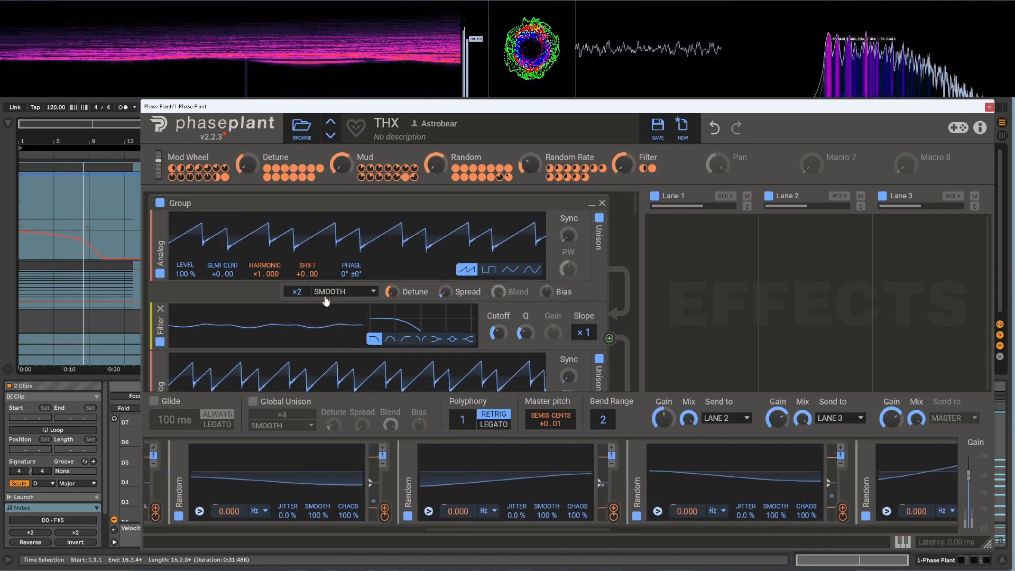
Set the Harmonic of the Analog oscillator tuned to ×40 in the THX patch to ×39.
scroll(319, 272, down, 3)
scroll(320, 277, down, 3)
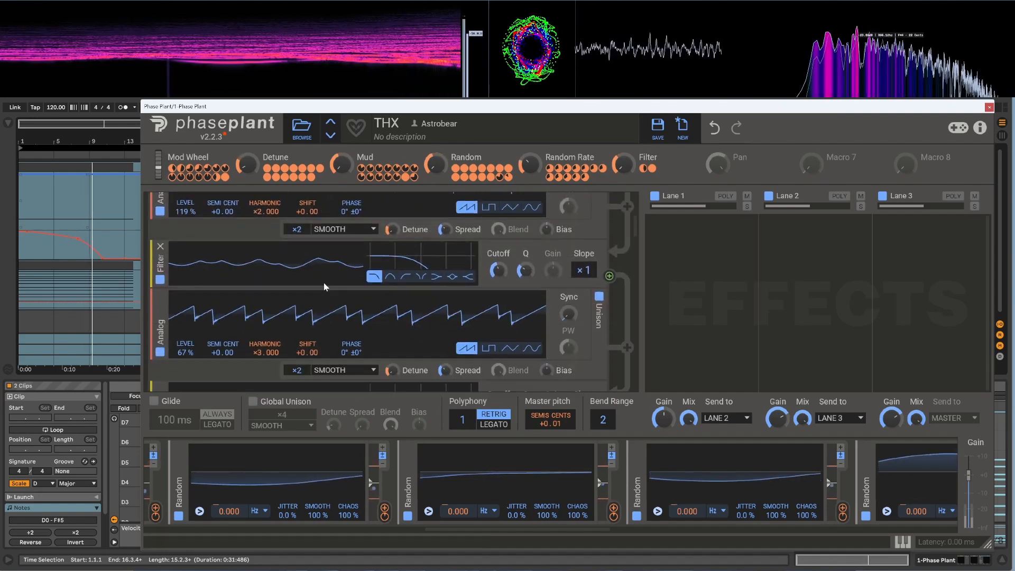
scroll(317, 294, down, 3)
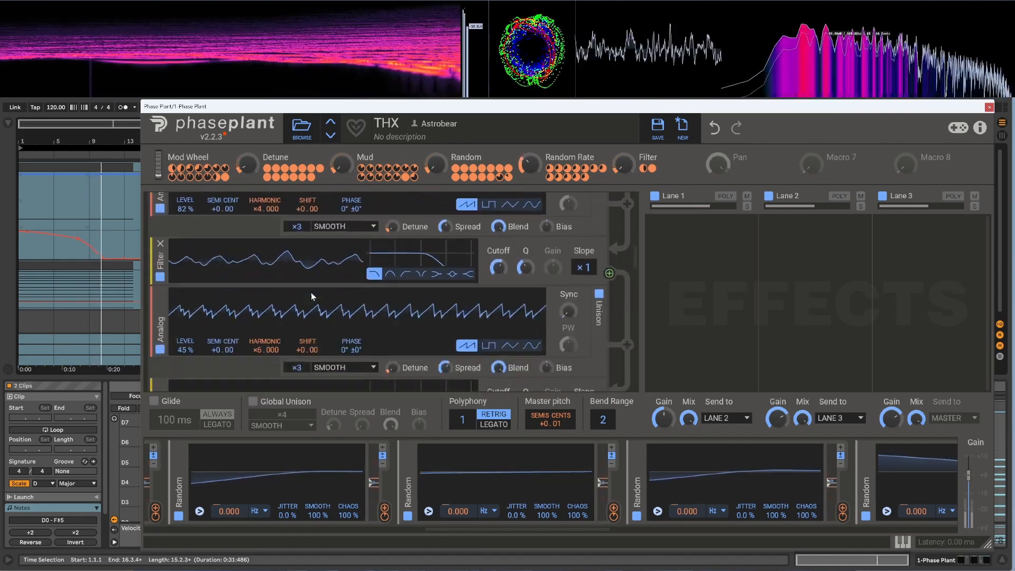
scroll(308, 294, down, 10)
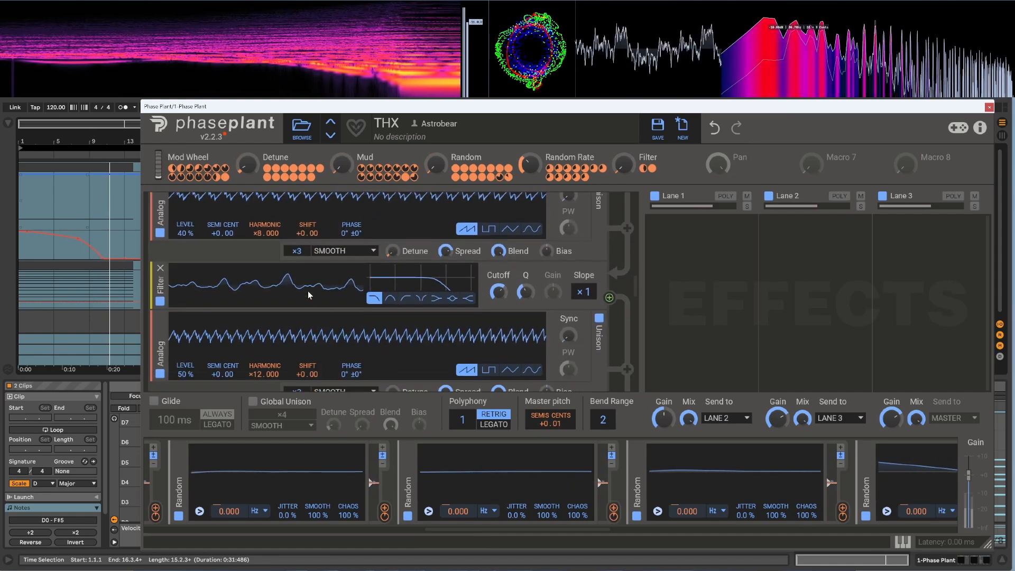
right_click(258, 379)
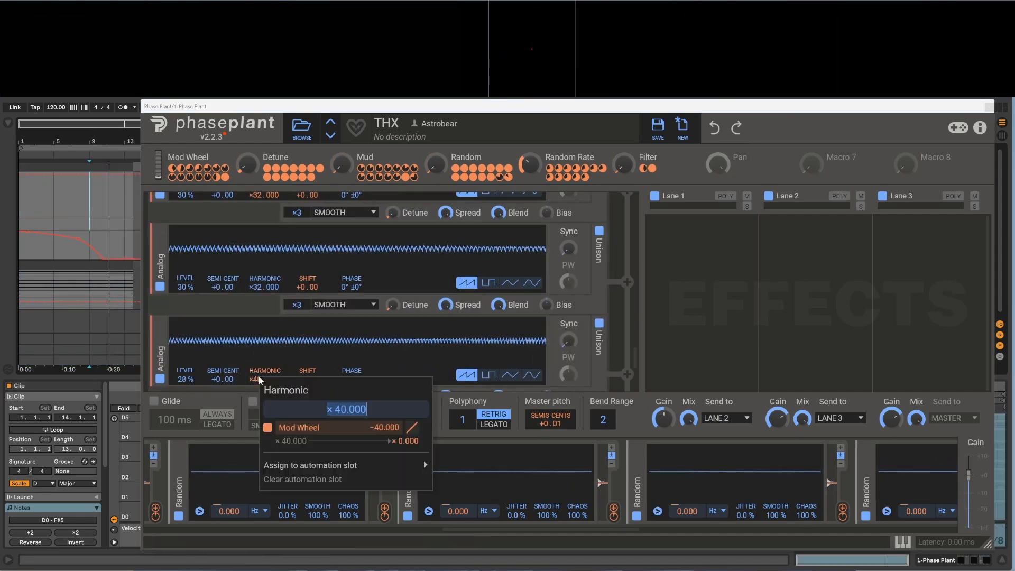
text(39)
key(Return)
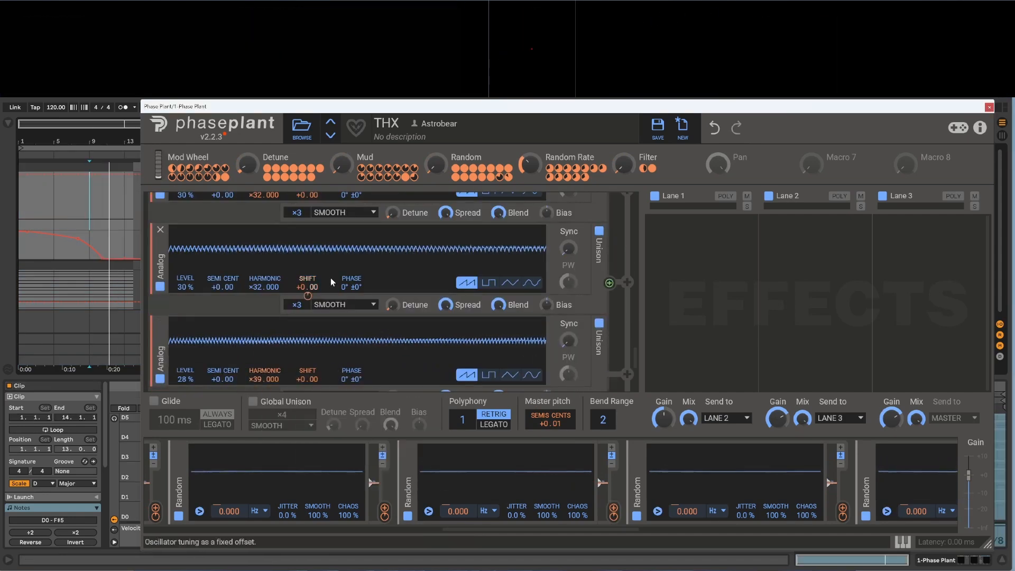
Set the Harmonic of the 33 % level Analog oscillator tuned to ×20 to ×19, and toggle playback.
scroll(317, 277, up, 5)
right_click(253, 248)
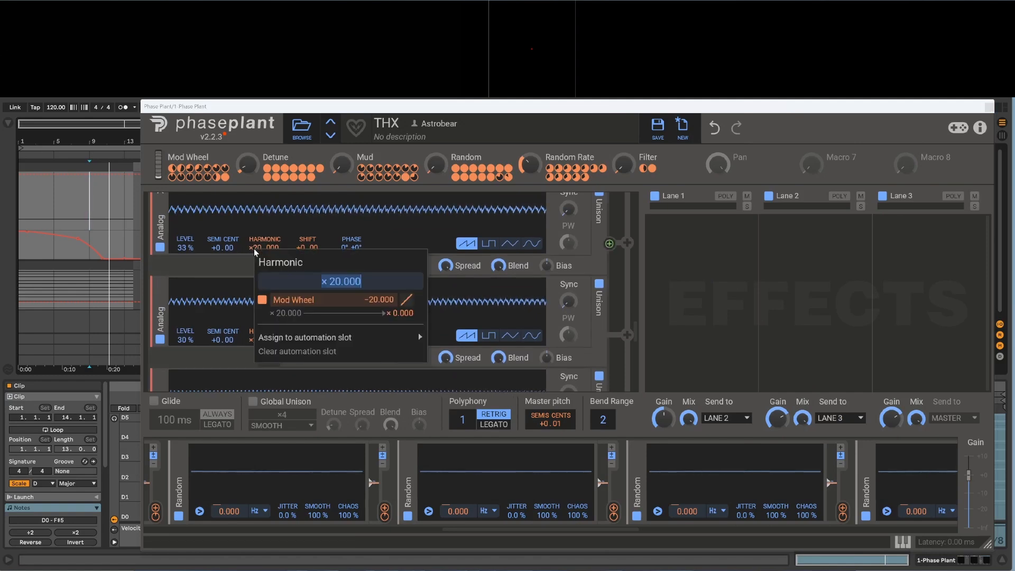
text(19)
key(Return)
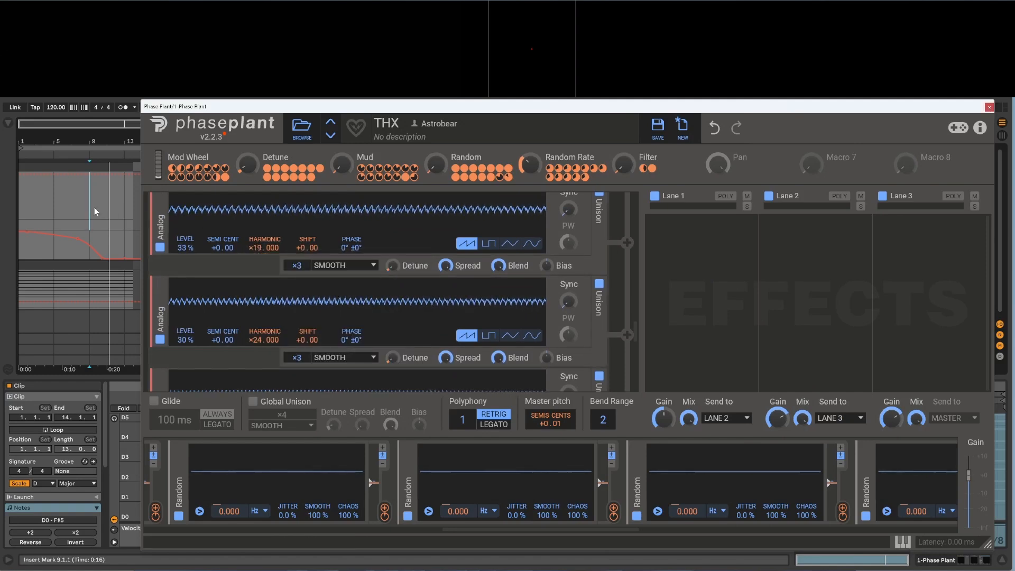
key(space)
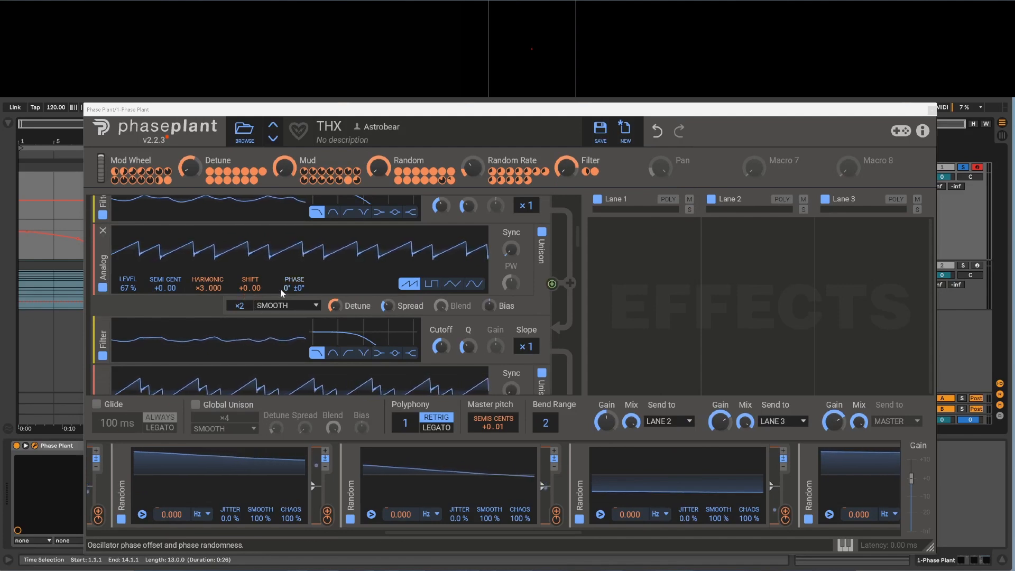
Examine the stacked Analog oscillators and filters of the THX patch, and close the plugin window.
scroll(285, 294, down, 2)
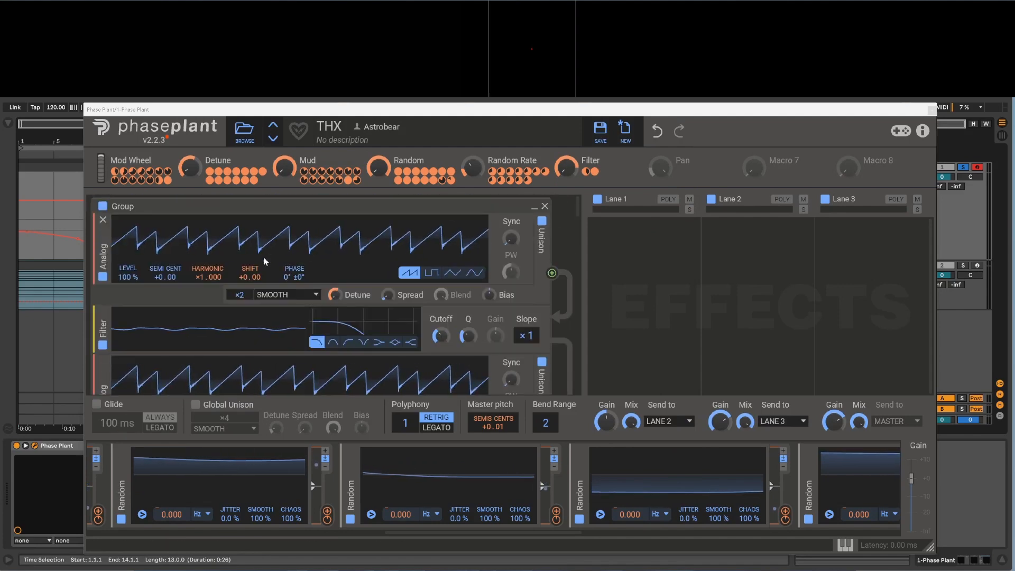
scroll(264, 259, down, 4)
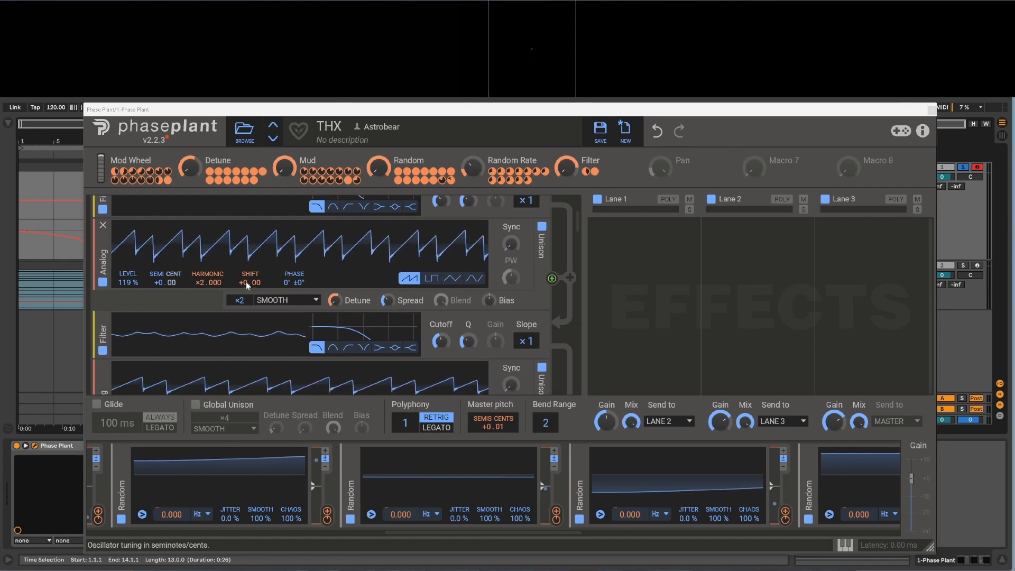
scroll(214, 257, down, 1)
scroll(247, 296, down, 6)
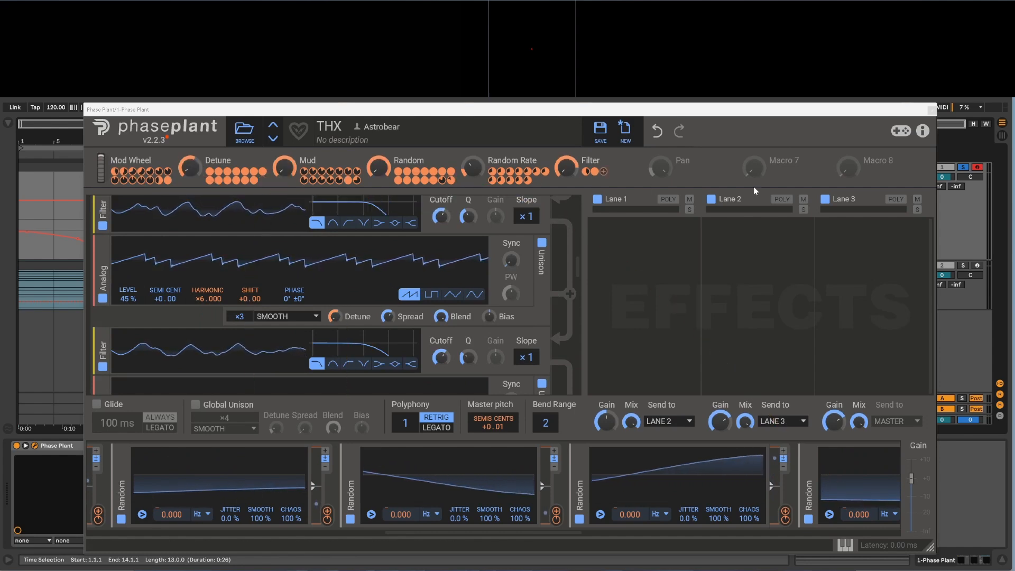
click(931, 111)
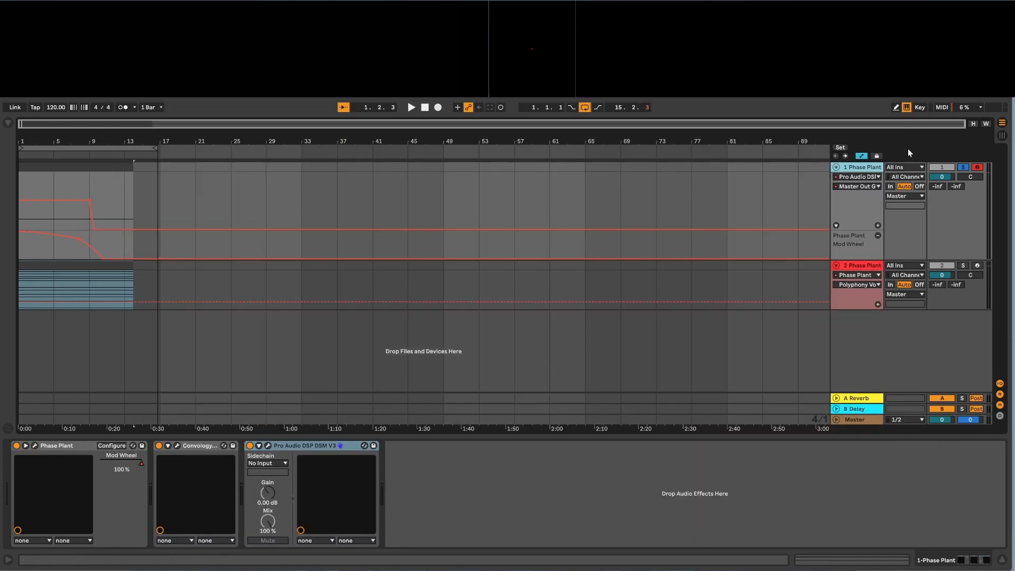
Open the MIDI clip on the 2 Phase Plant track and select all its notes from D0 to F#5.
click(860, 267)
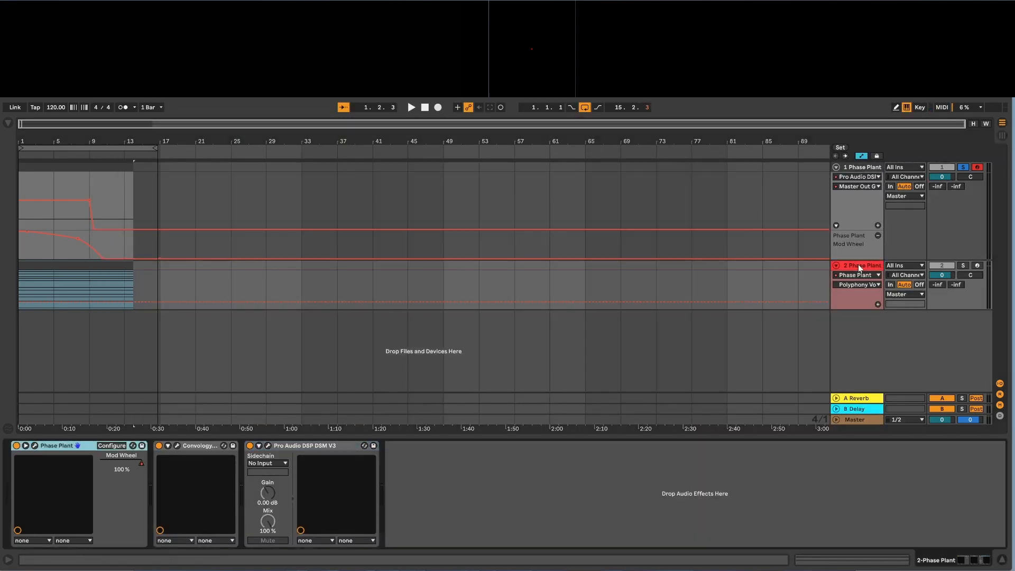
double_click(95, 279)
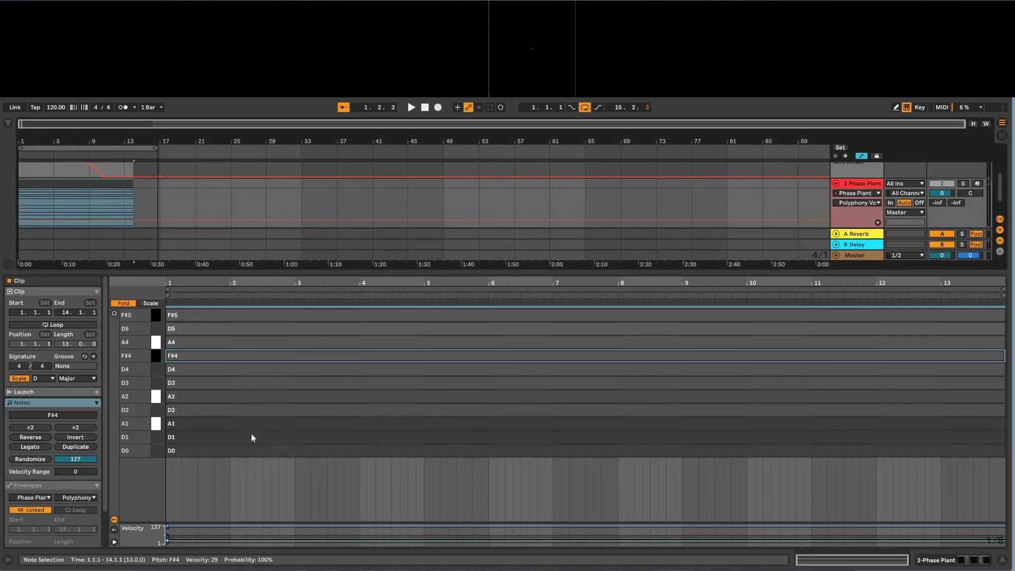
drag(295, 483, 196, 314)
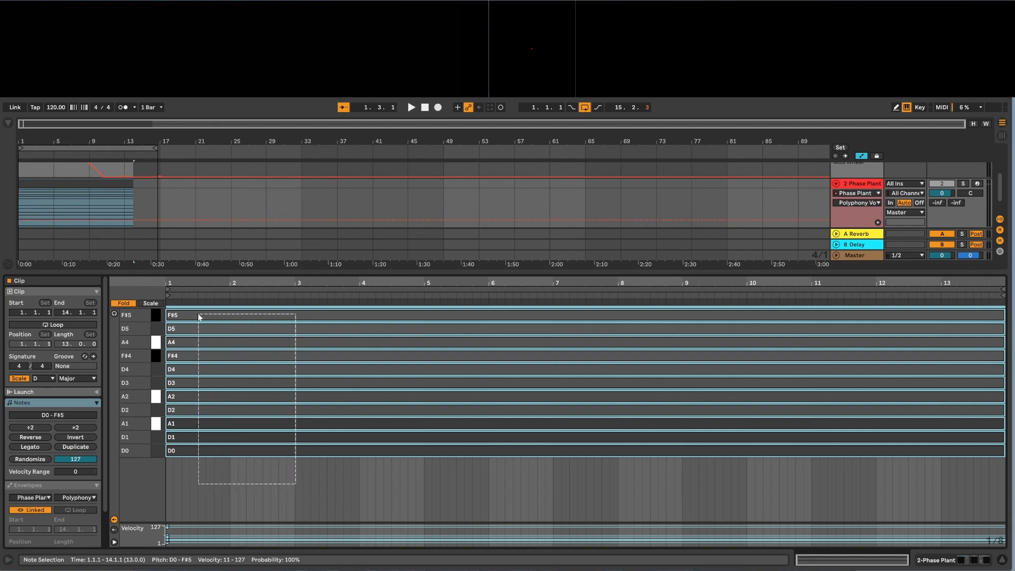
drag(198, 316, 198, 314)
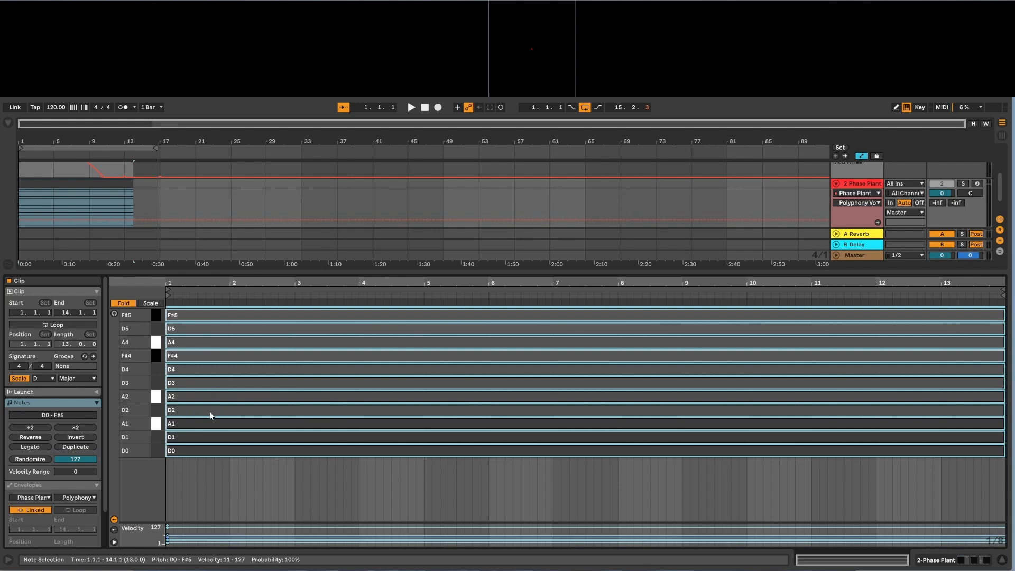
click(222, 465)
drag(250, 471, 213, 319)
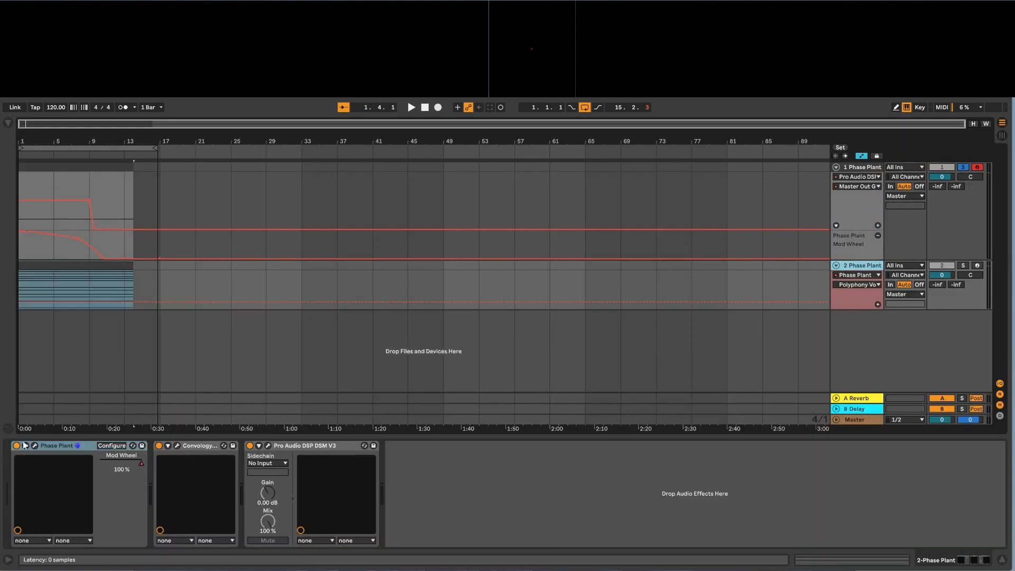
Open the Phase Plant device of track 2, look over the THX Poly patch's generators, and close its window.
click(35, 446)
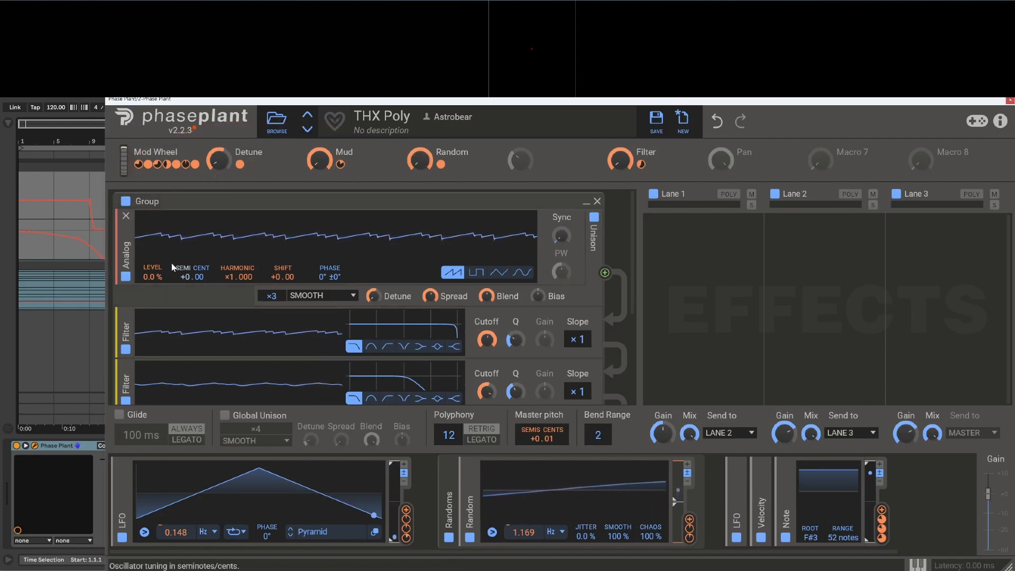
scroll(302, 313, down, 3)
scroll(303, 309, up, 3)
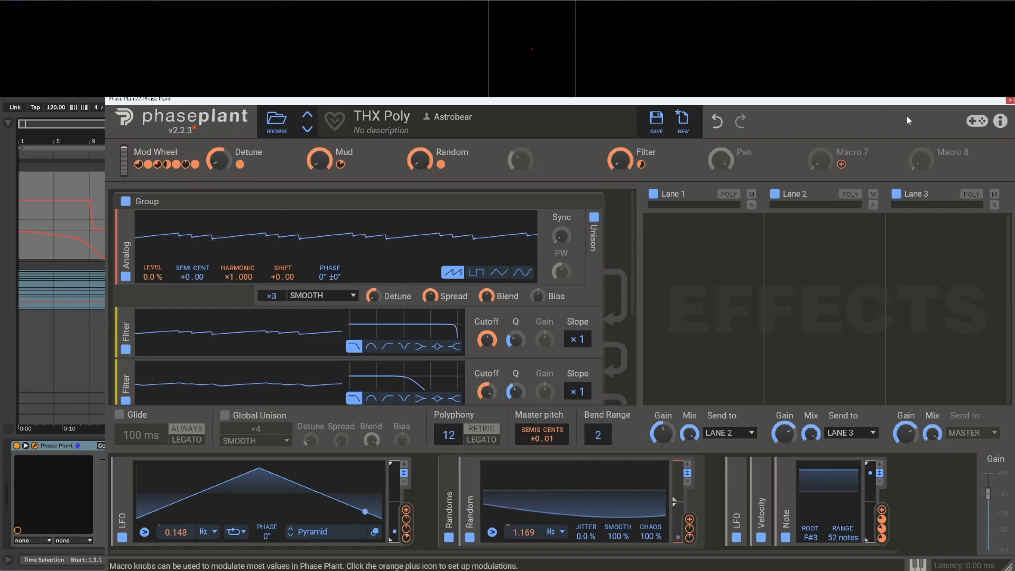
click(1009, 101)
Insert a new MIDI track below track 2 and paste a copy of track 2's clip at its start.
click(865, 269)
key(ctrl+shift+t)
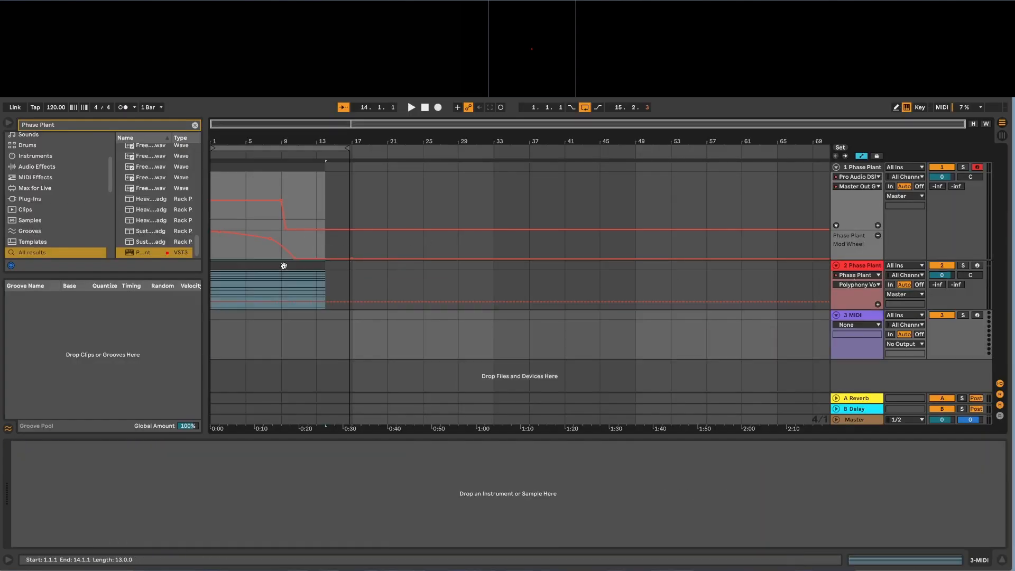
click(284, 265)
click(218, 327)
key(ctrl+v)
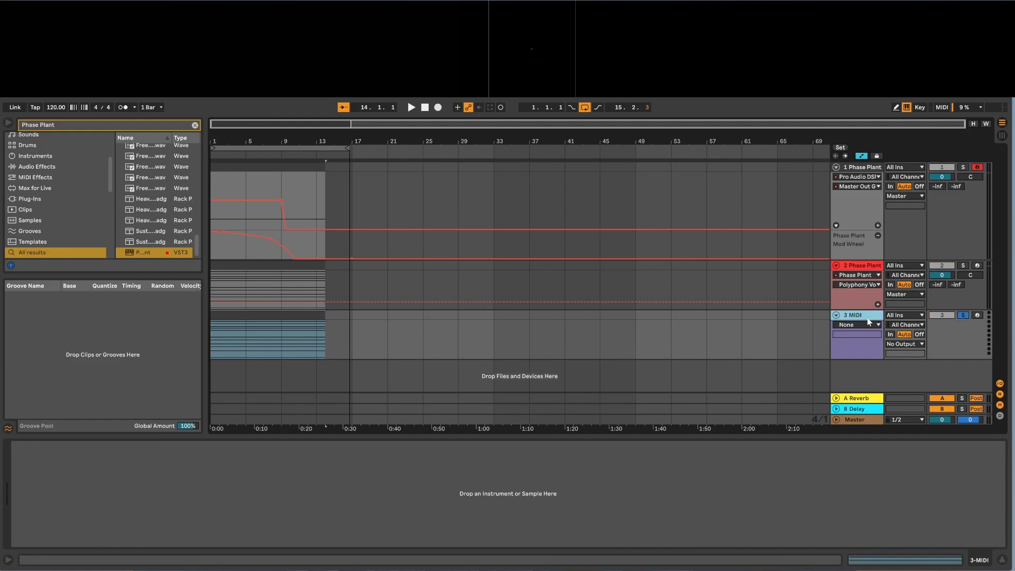
Load the Phase Plant VST3 instrument on the new MIDI track and add an Analog generator to the empty patch.
drag(125, 251, 164, 385)
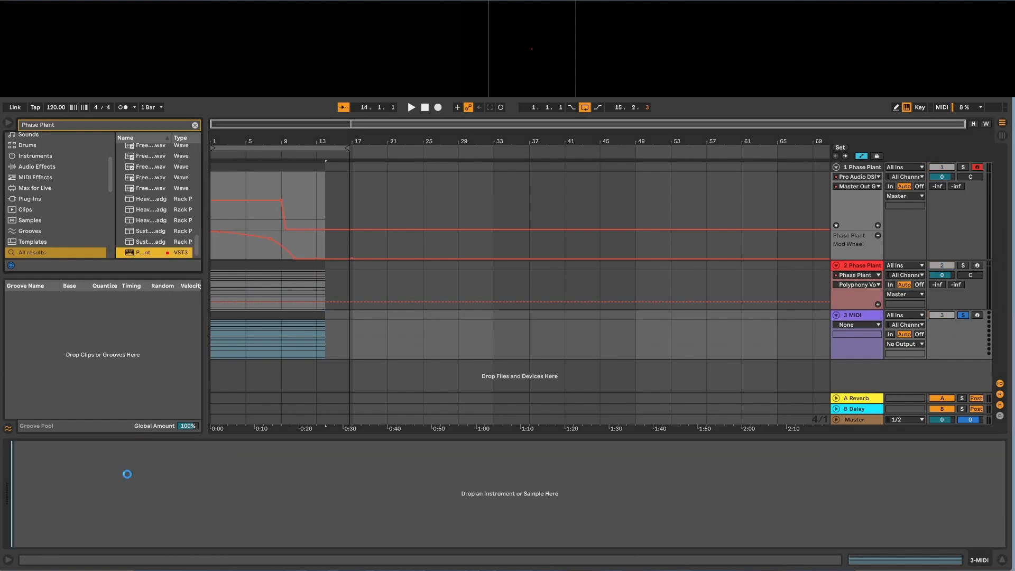
drag(127, 474, 128, 475)
click(223, 228)
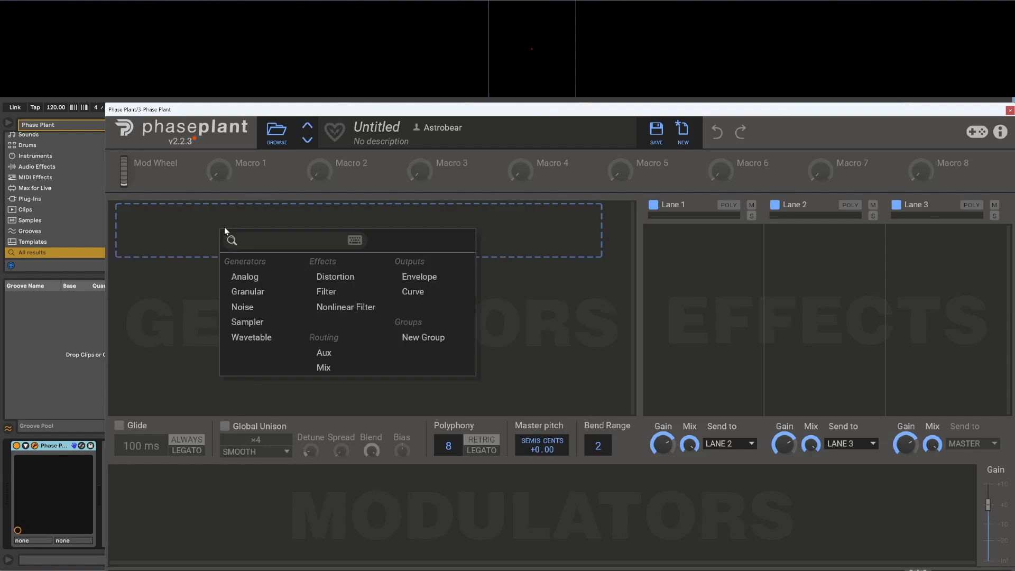
click(262, 278)
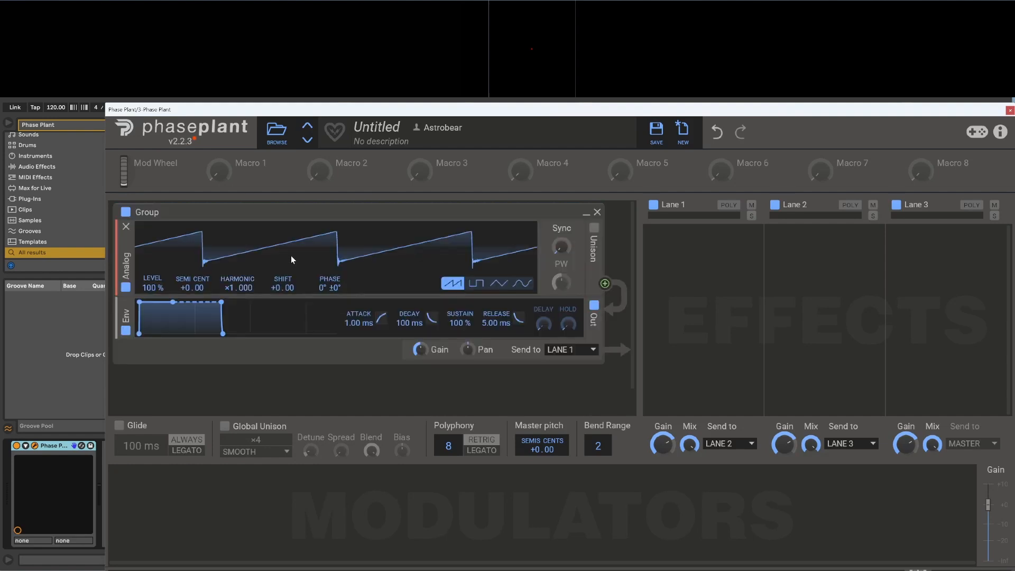
drag(359, 108, 340, 99)
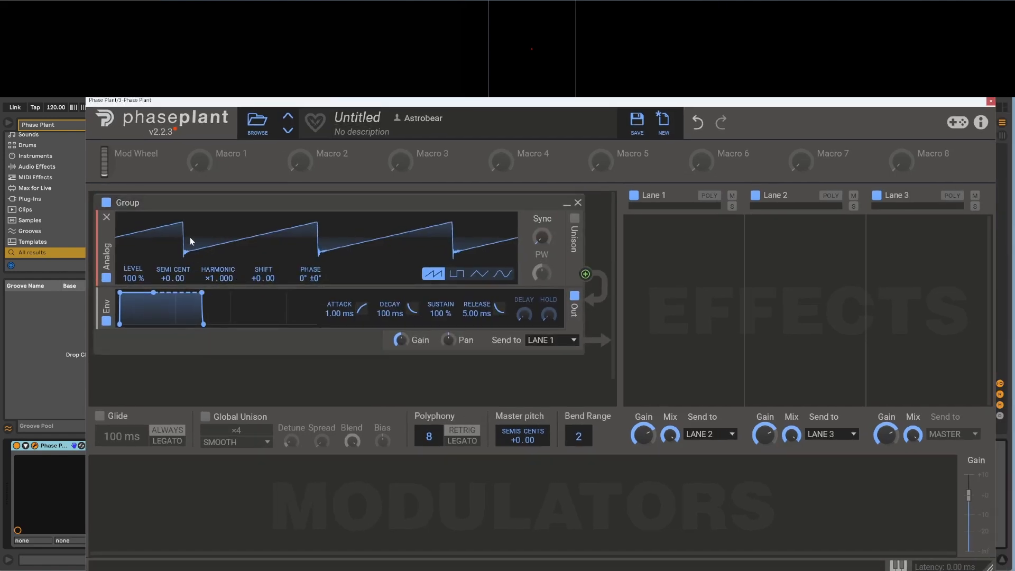
Enable Smooth unison on the Analog oscillator with 3 voices and a lower detune amount.
click(574, 219)
drag(351, 297, 351, 308)
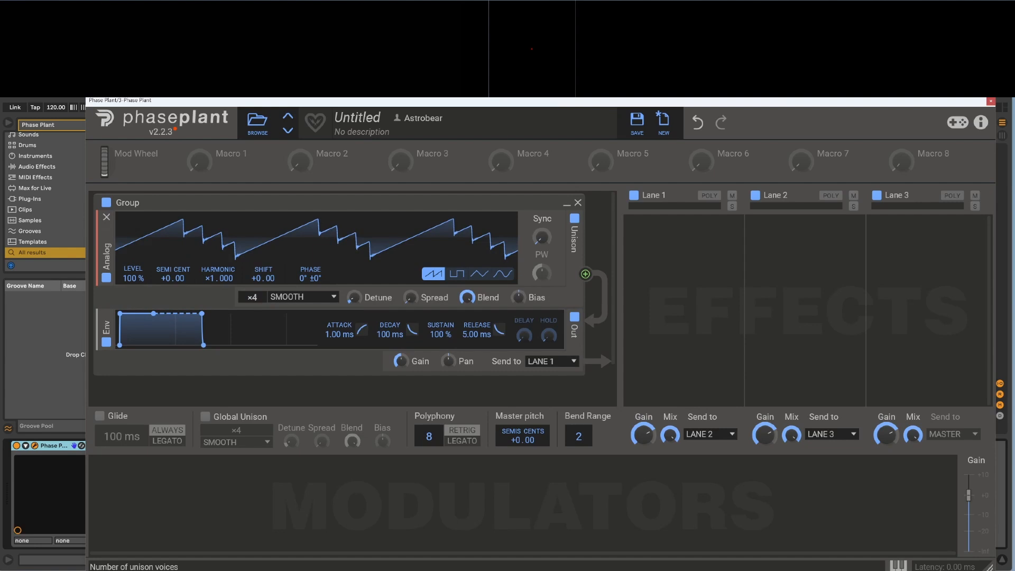
drag(252, 297, 253, 302)
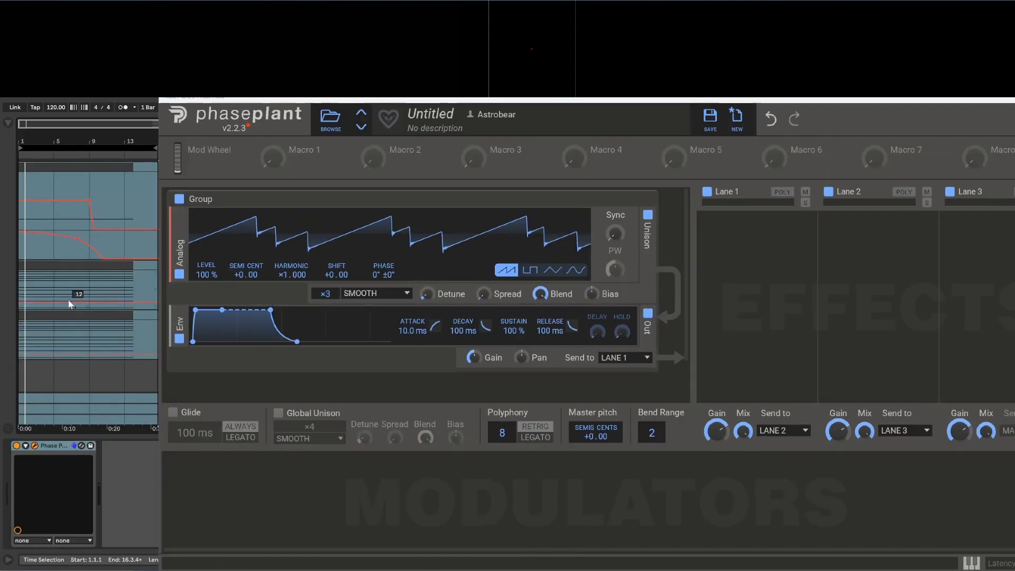
Set the patch's polyphony to 12 voices.
double_click(503, 435)
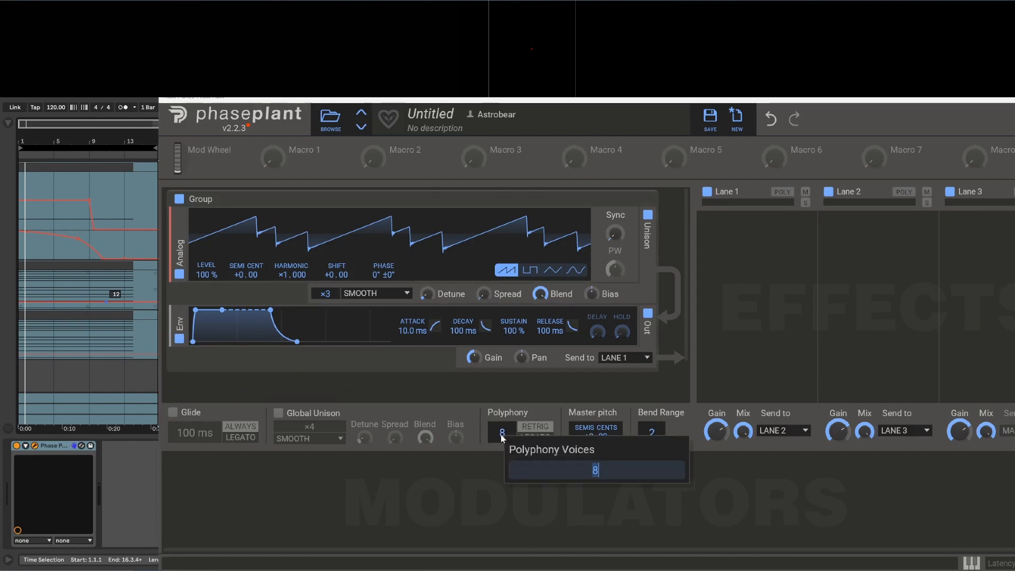
text(12)
key(Return)
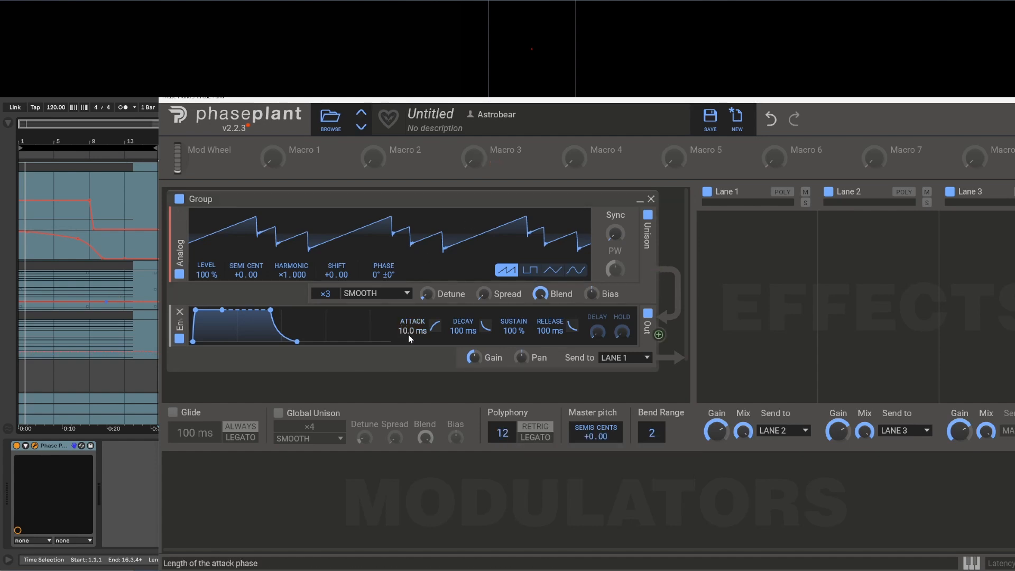
Lengthen the envelope's attack to about 4.08 s and its release to about 4.07 s, and audition the result.
drag(407, 331, 408, 315)
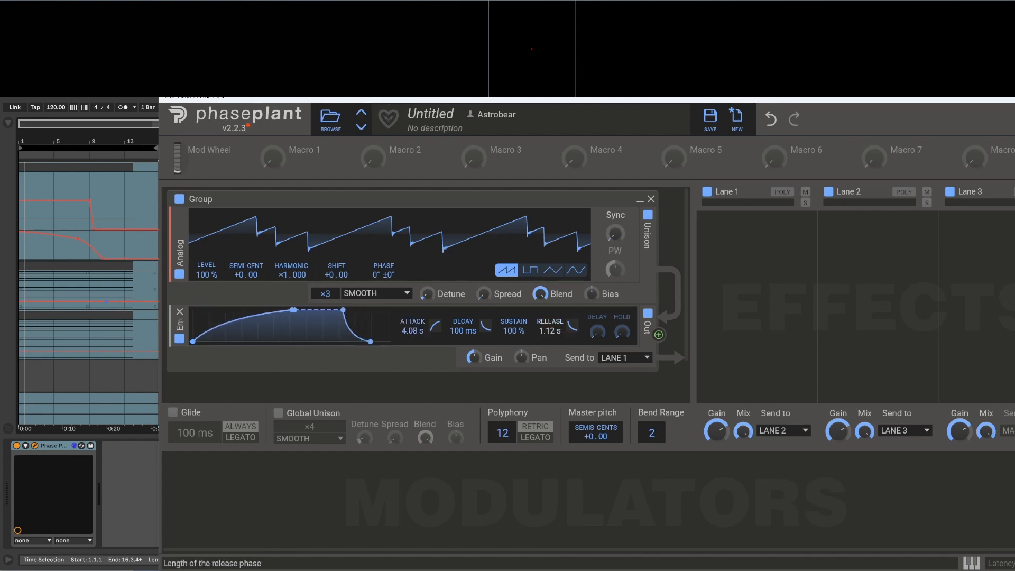
drag(550, 331, 550, 315)
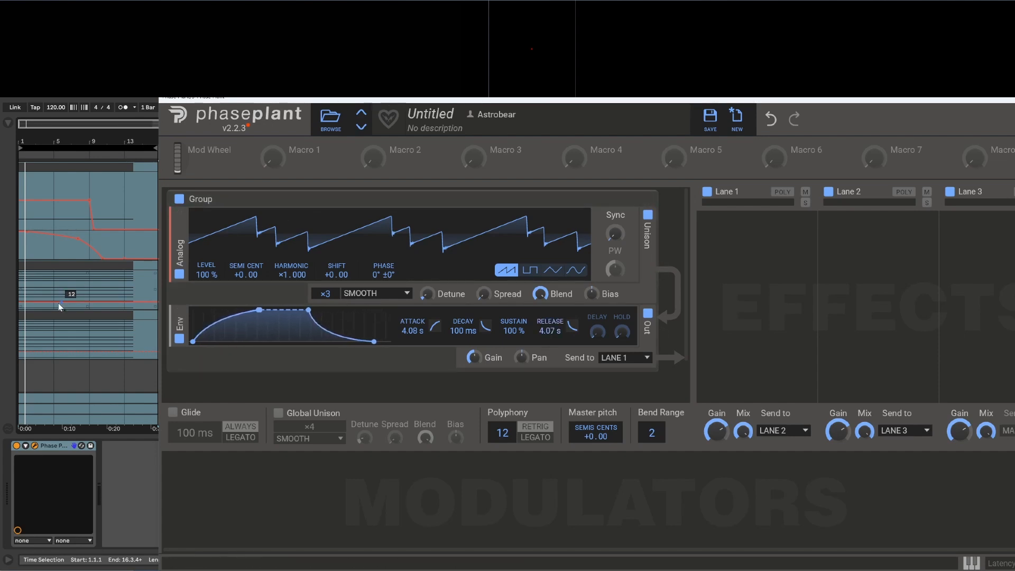
key(space)
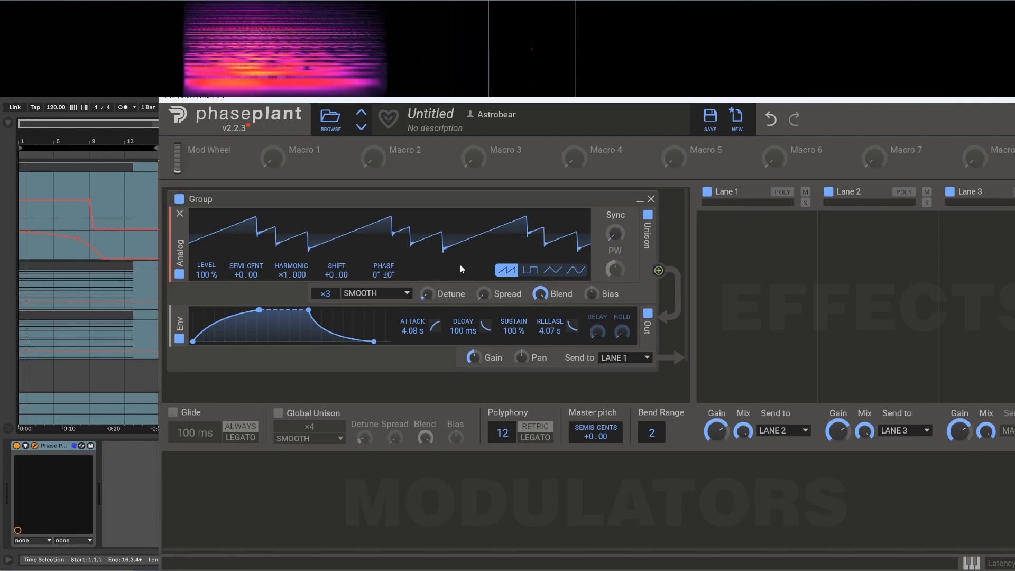
Increase the oscillator's unison spread and insert a Filter between the Analog oscillator and the envelope.
drag(483, 294, 483, 243)
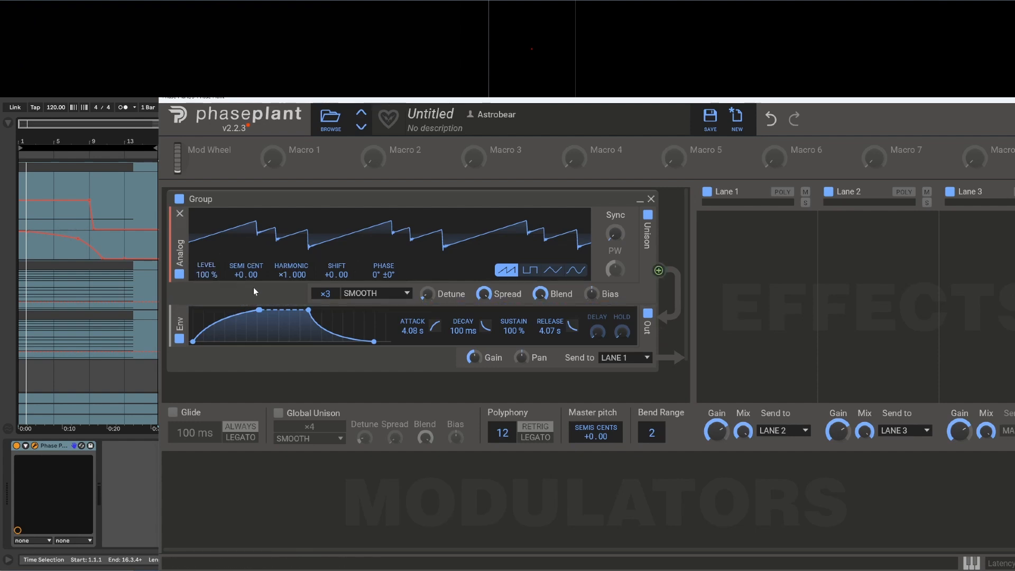
click(288, 308)
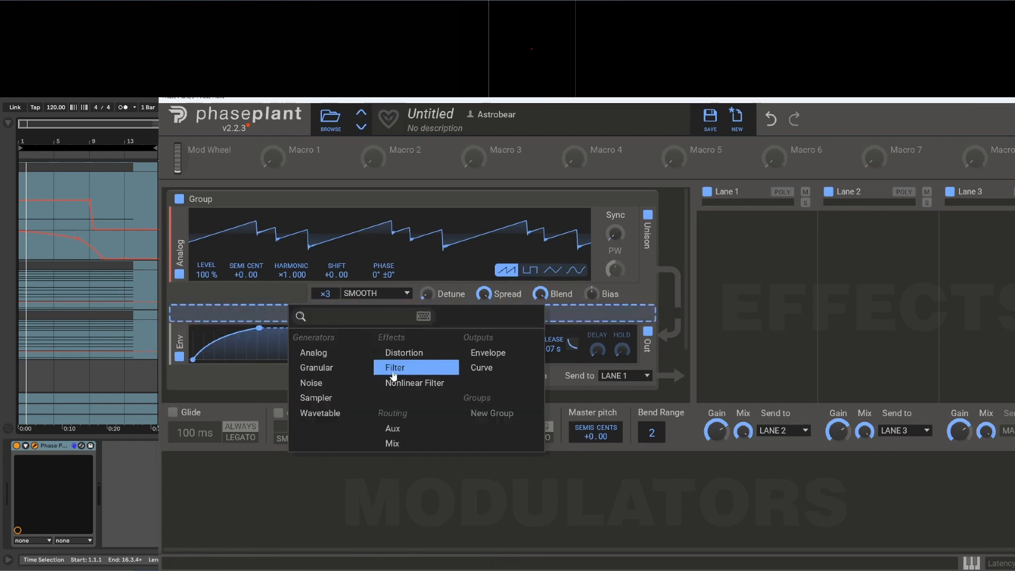
click(400, 371)
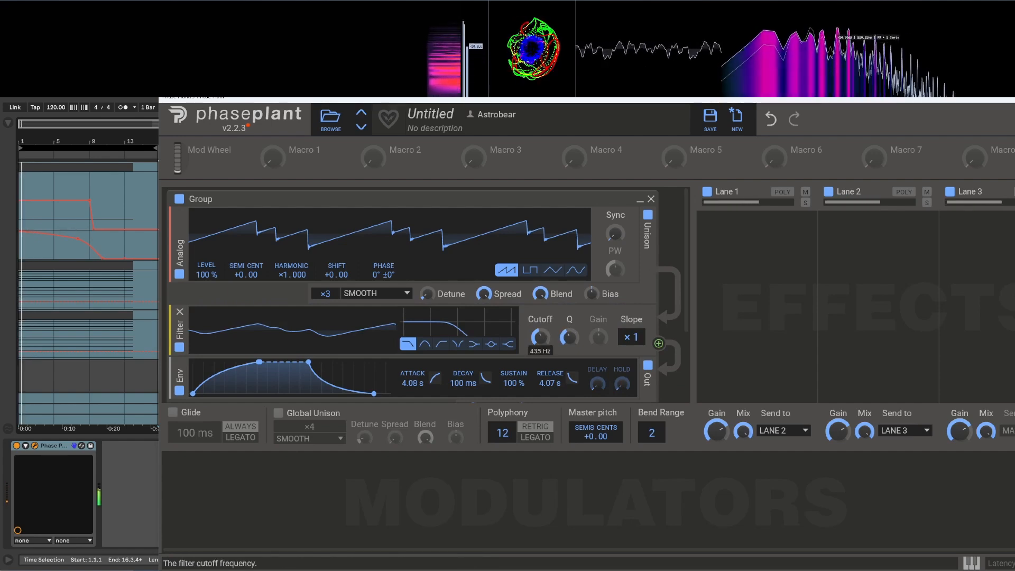
Add a Note modulator controlling the filter cutoff, set it to root F-3 with a 54-note range, and audition the result.
click(228, 490)
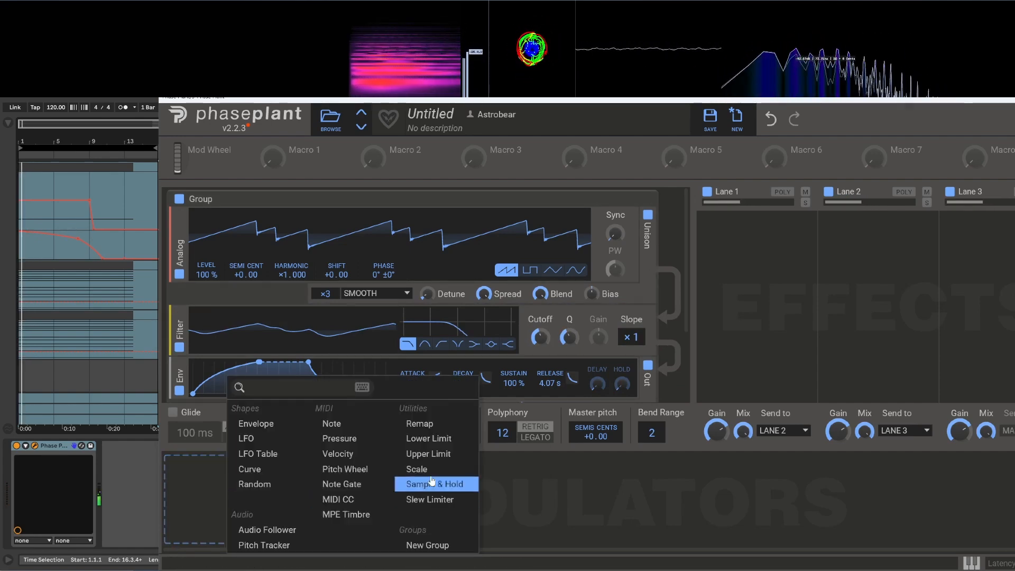
click(333, 423)
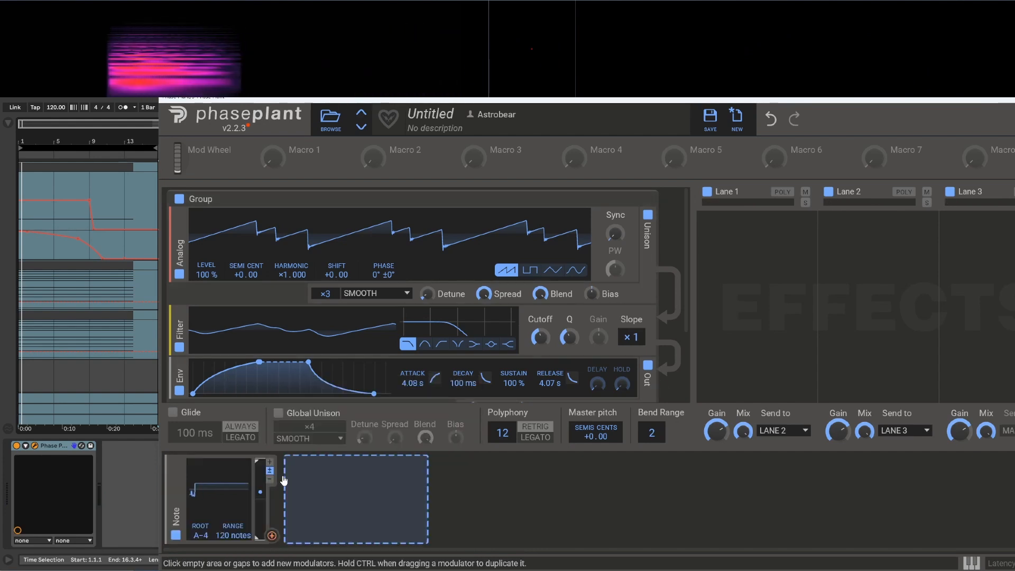
drag(243, 539, 540, 337)
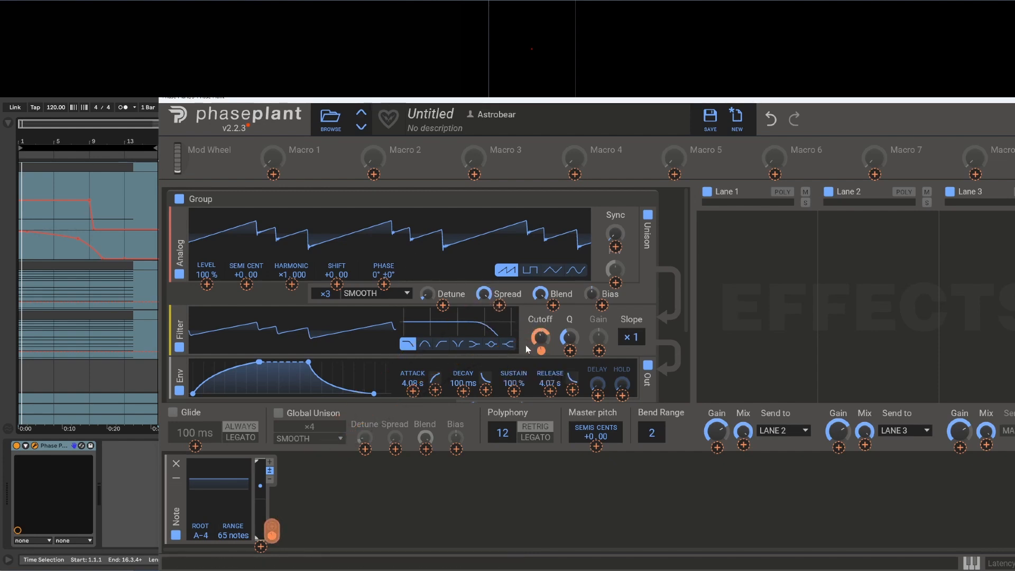
drag(544, 339, 545, 333)
key(space)
key(space)
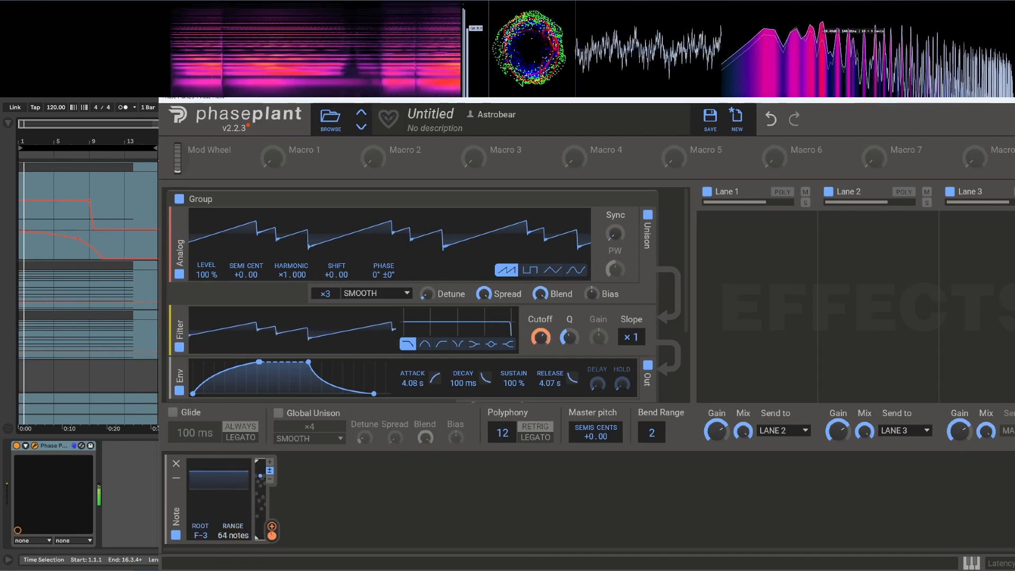
drag(233, 535, 233, 546)
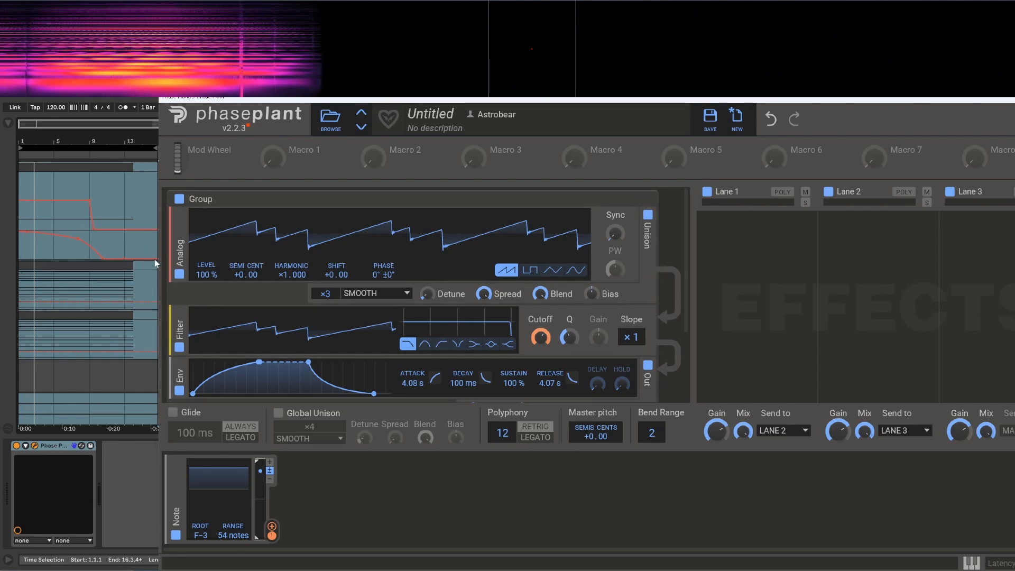
Set the Analog oscillator's level to 0% and modulate it by 100% with a new Velocity modulator.
drag(206, 274, 206, 369)
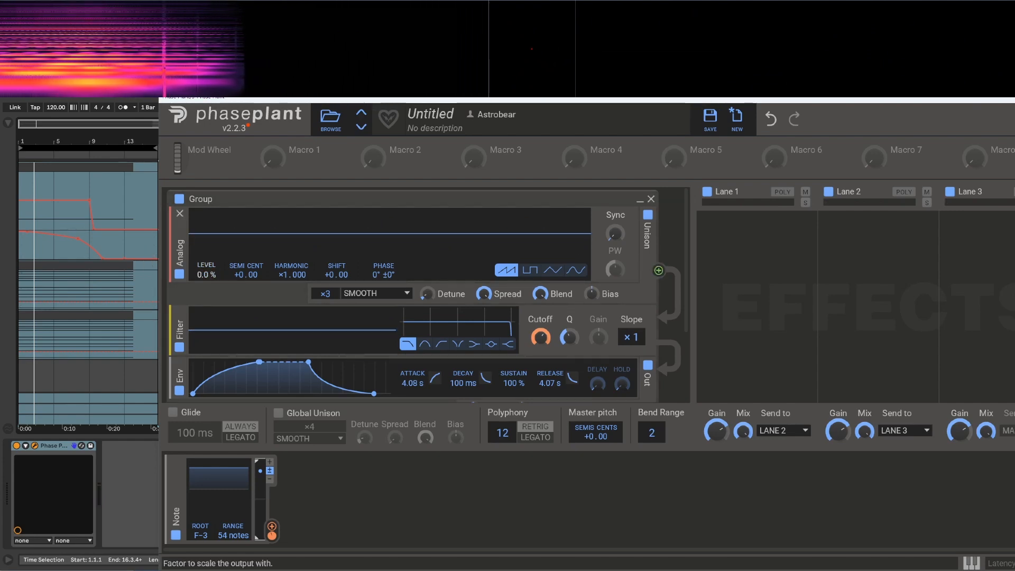
click(365, 495)
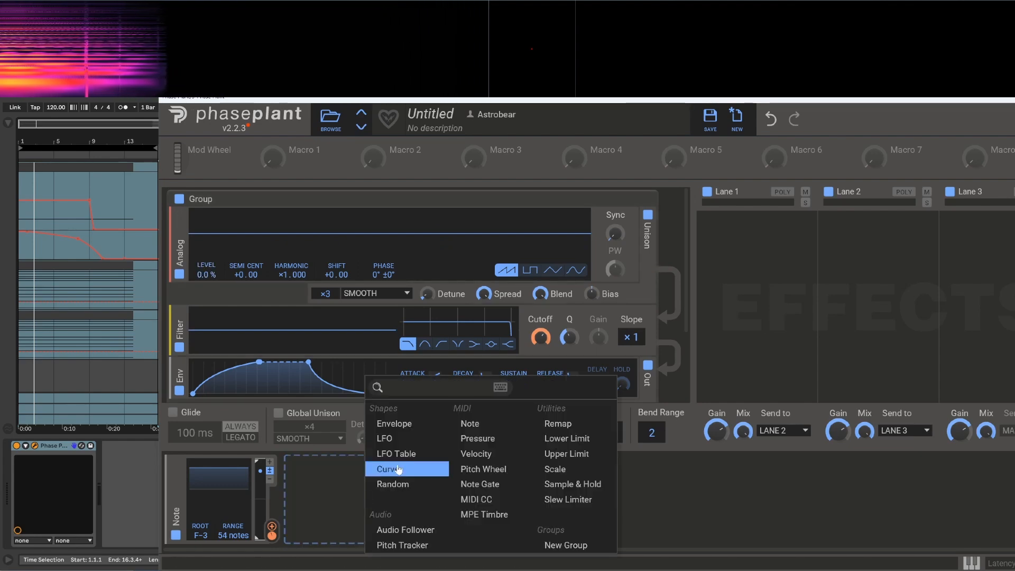
click(487, 454)
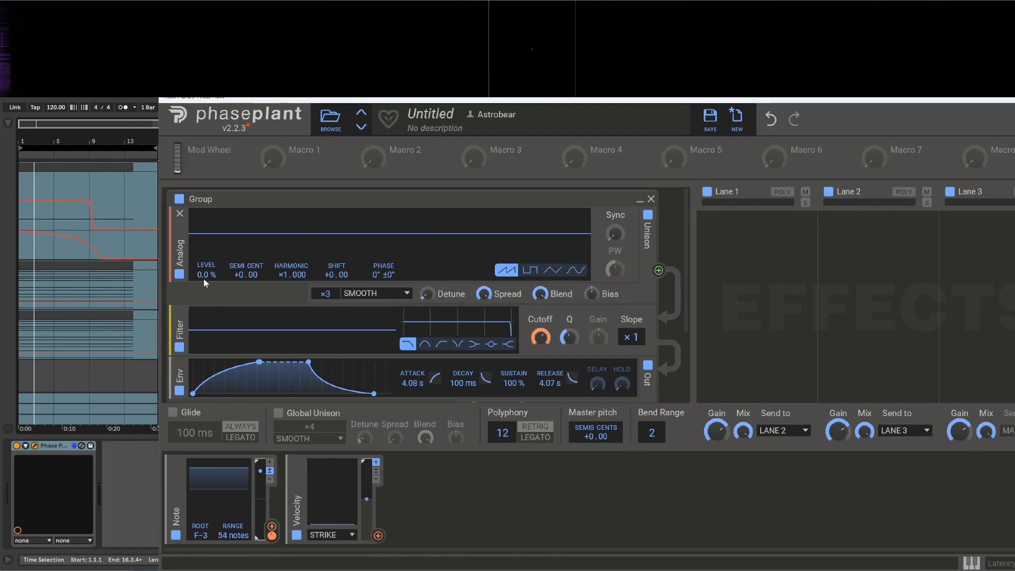
drag(263, 312, 208, 287)
text(00)
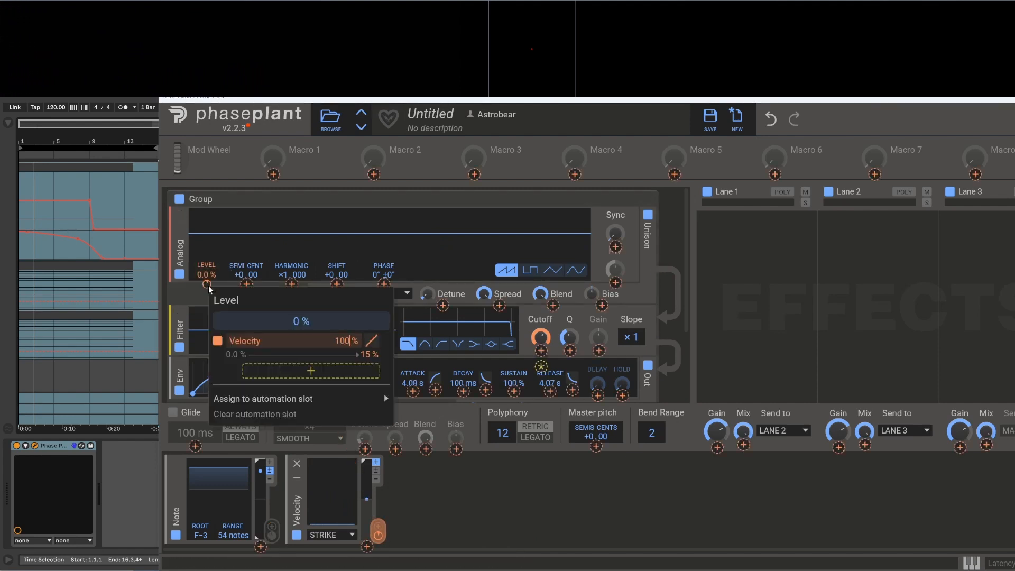
key(Return)
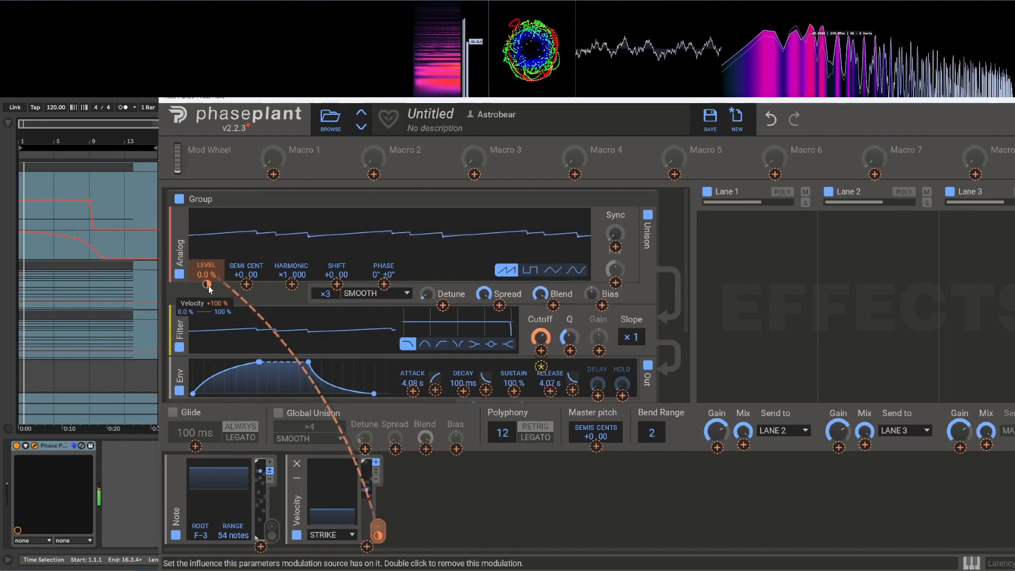
Open the Phase Plant track's MIDI clip, close the synth window, and select the low notes D0 to A1 for velocity editing.
double_click(50, 299)
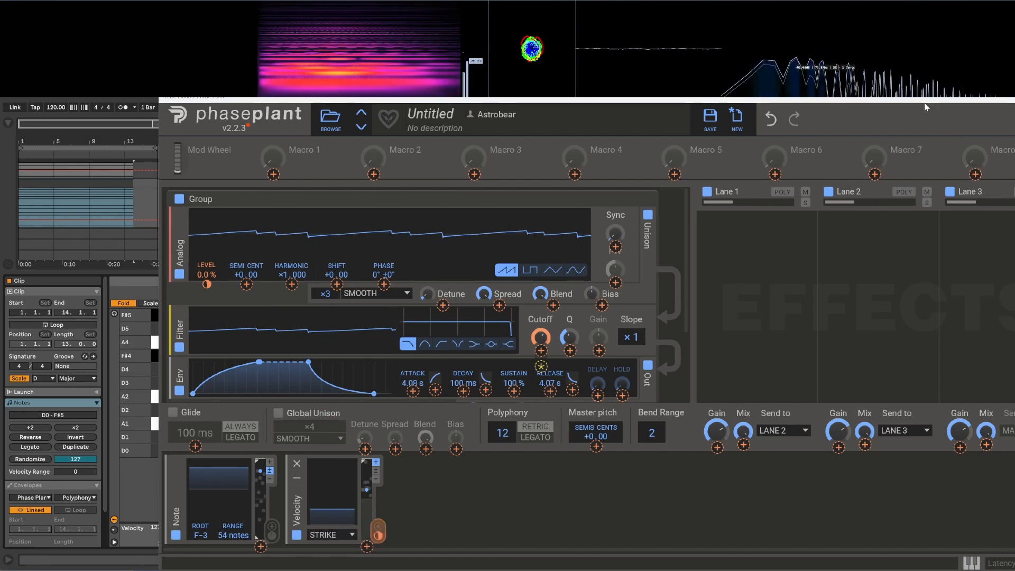
drag(959, 100, 775, 118)
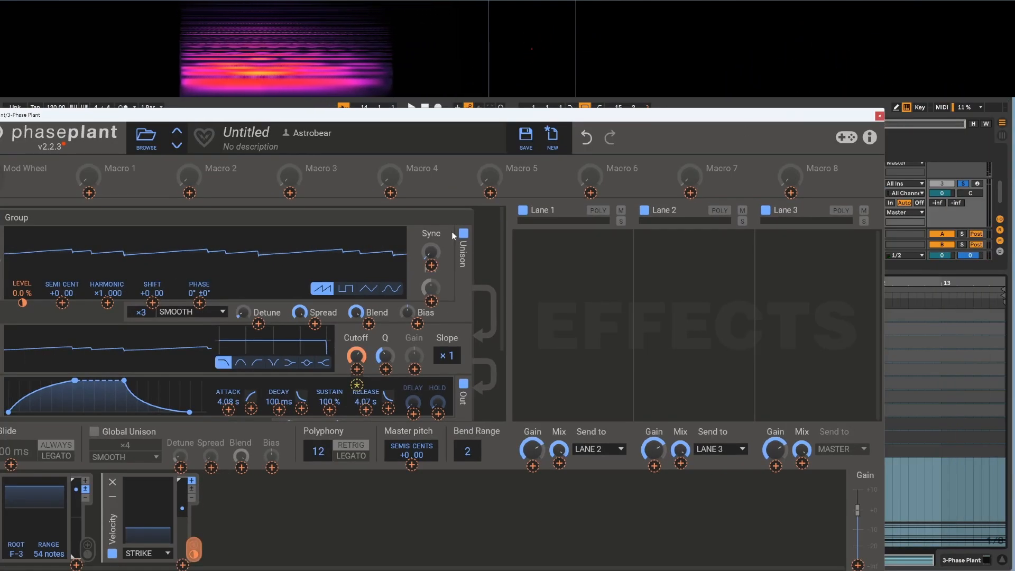
click(879, 117)
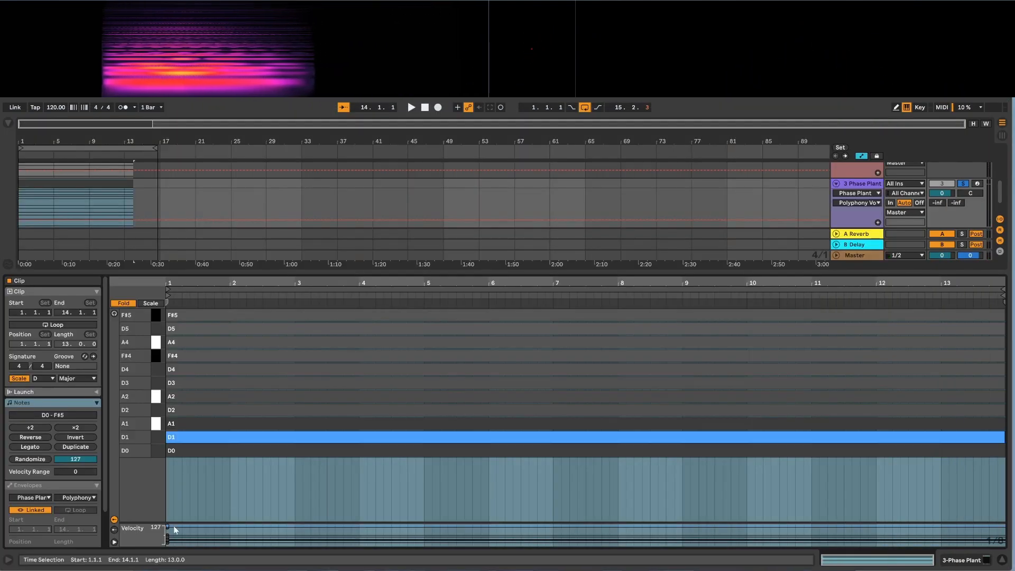
key(ctrl+a)
drag(207, 464, 175, 420)
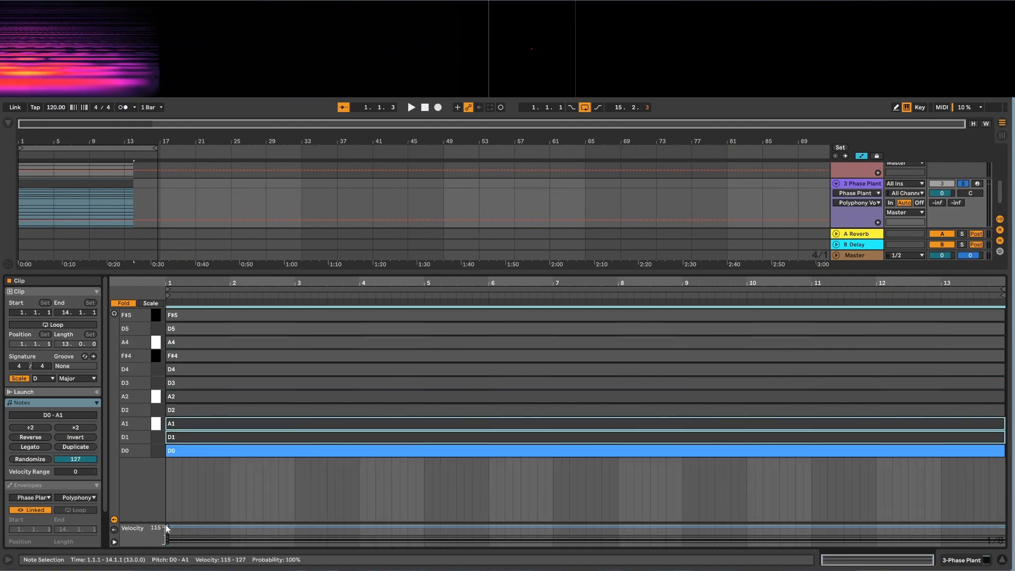
click(186, 410)
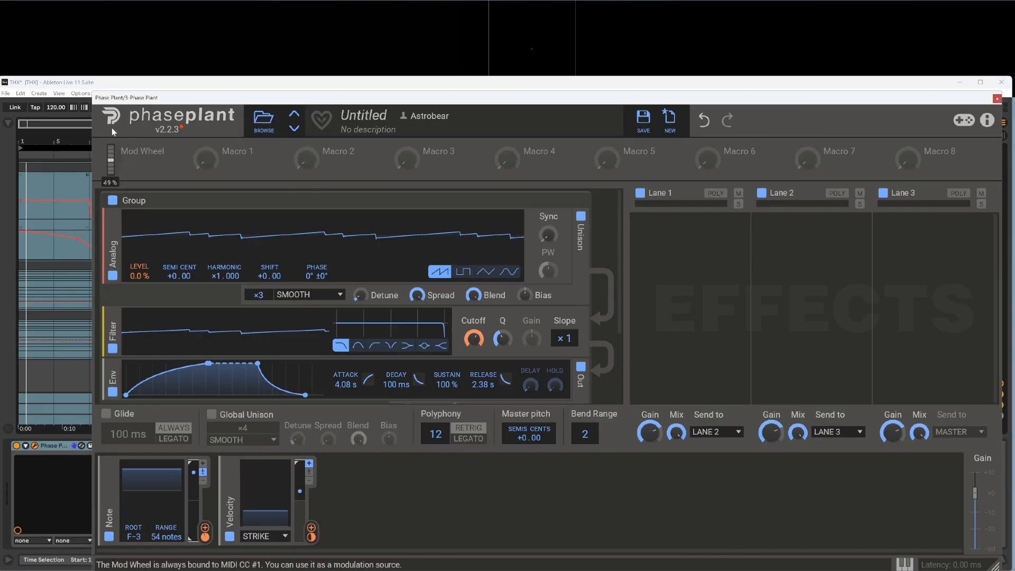
Route the Mod Wheel to the Analog oscillator's Harmonic parameter and enter 1 for the modulation.
drag(112, 131, 114, 104)
drag(126, 165, 224, 272)
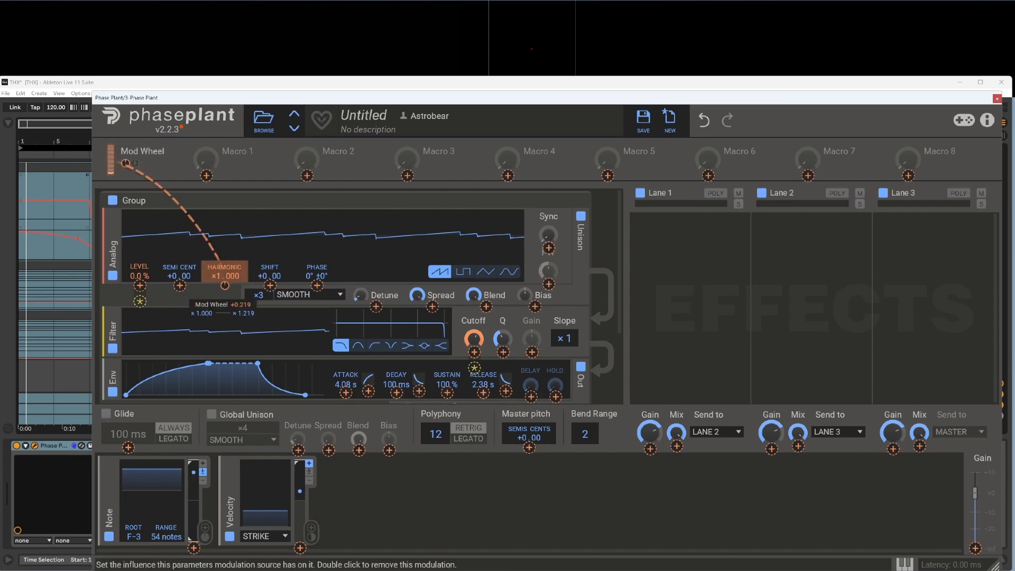
right_click(225, 280)
text(1)
key(Return)
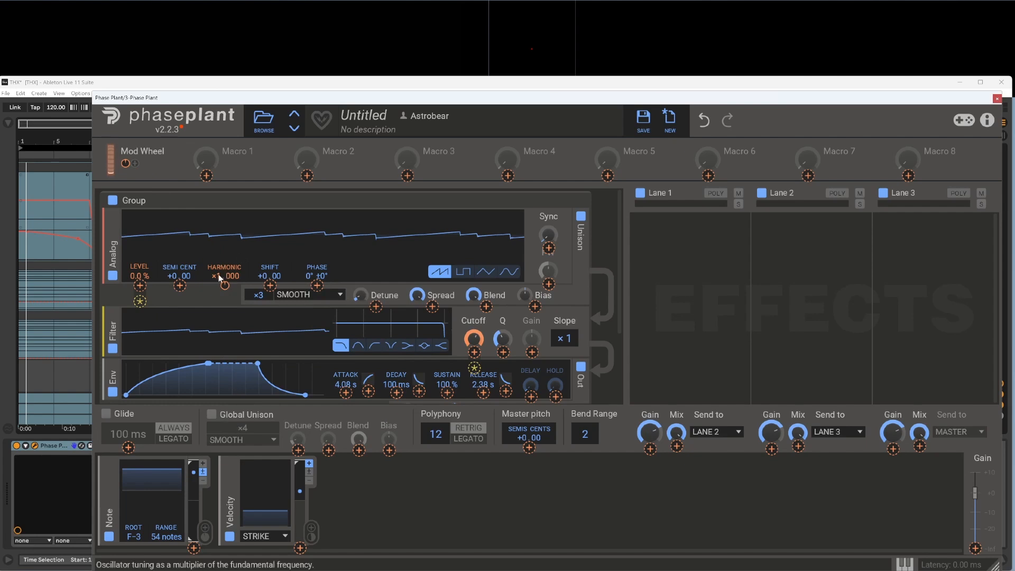
Sweep the Mod Wheel up and down to test the Harmonic modulation.
drag(111, 169, 113, 107)
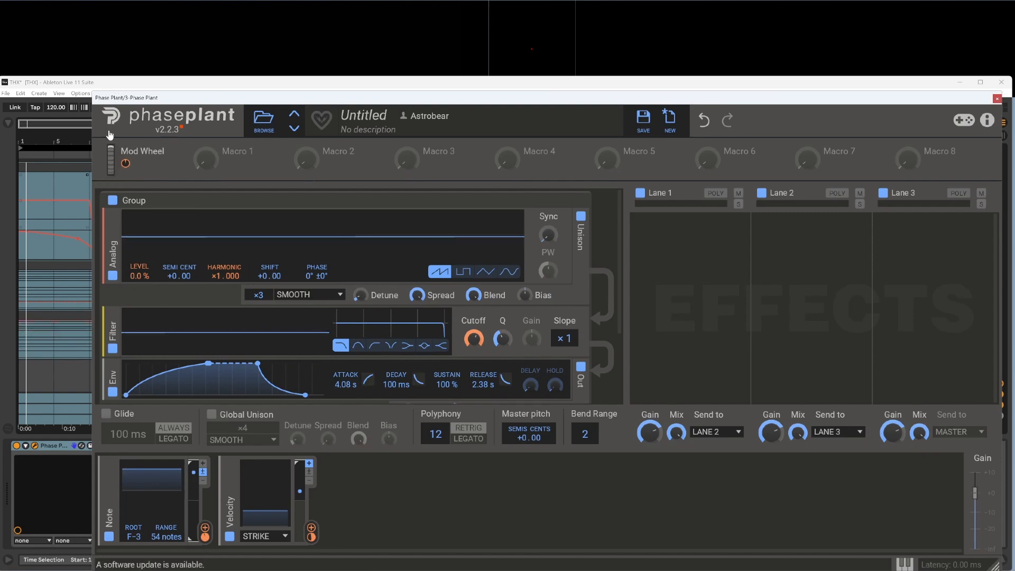
drag(111, 154, 113, 197)
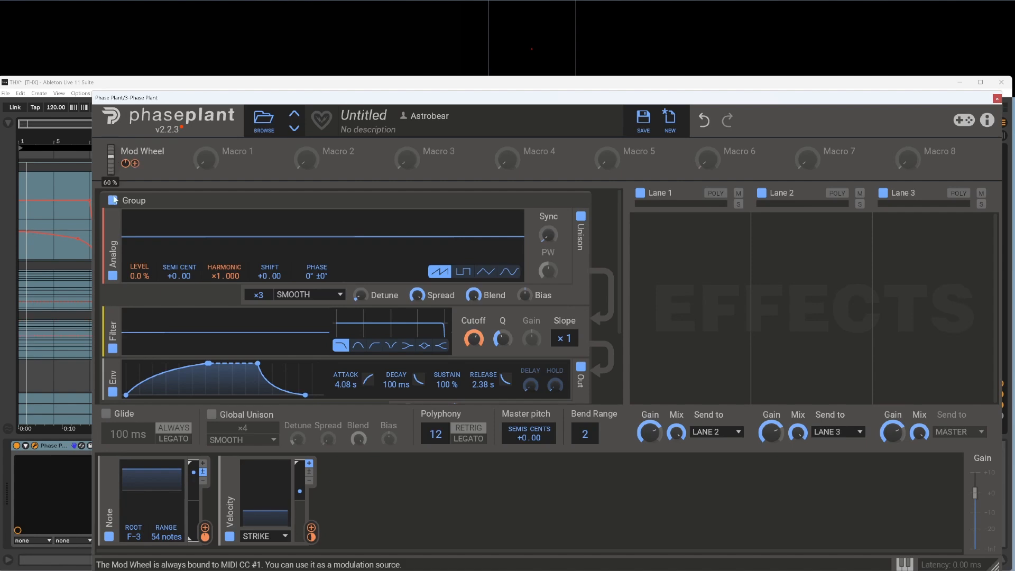
drag(111, 155, 116, 101)
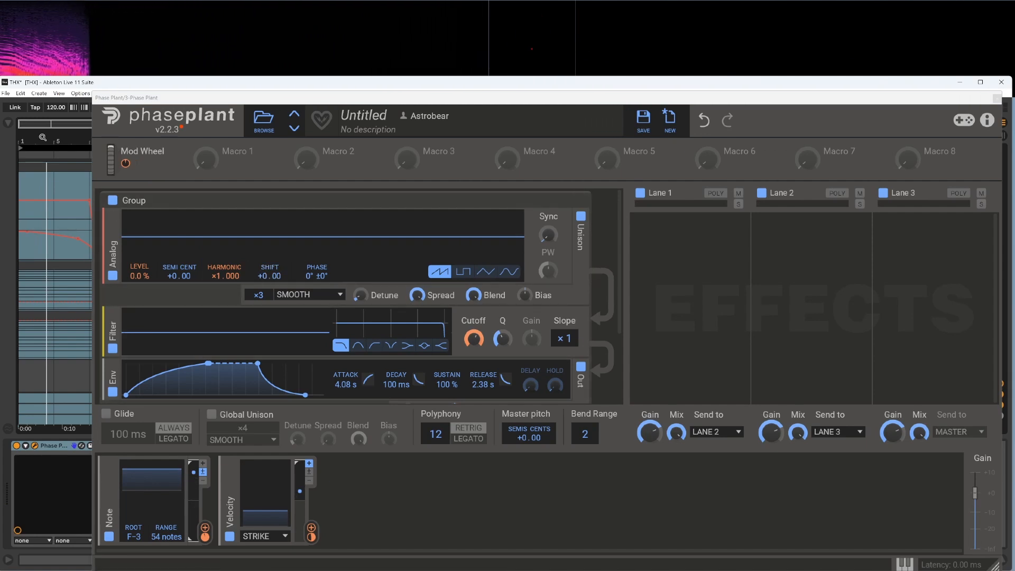
Route the Mod Wheel to the Analog oscillator's Shift as well, with the modulation reaching 300 Hz.
click(135, 165)
drag(135, 165, 270, 288)
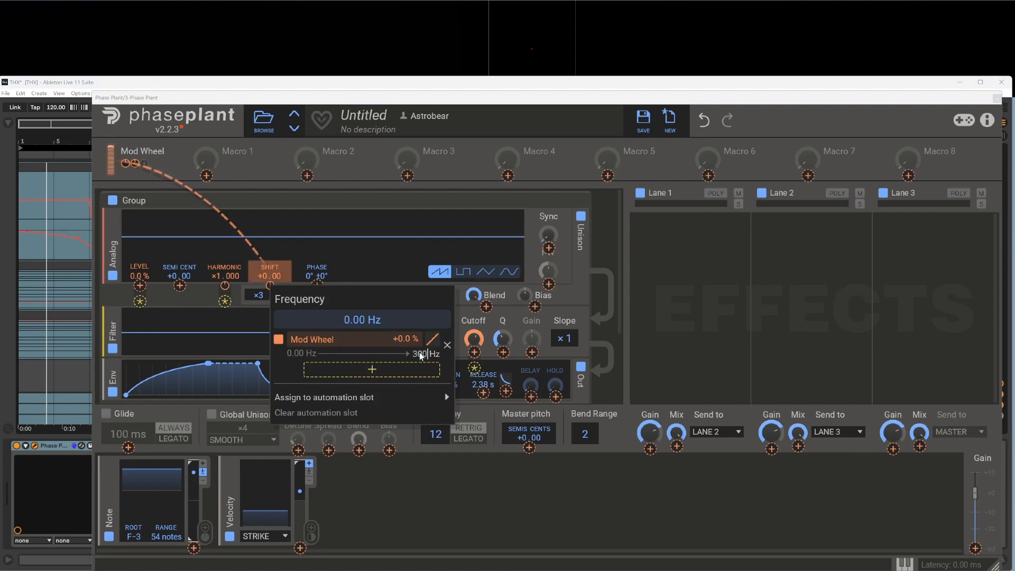
key(Return)
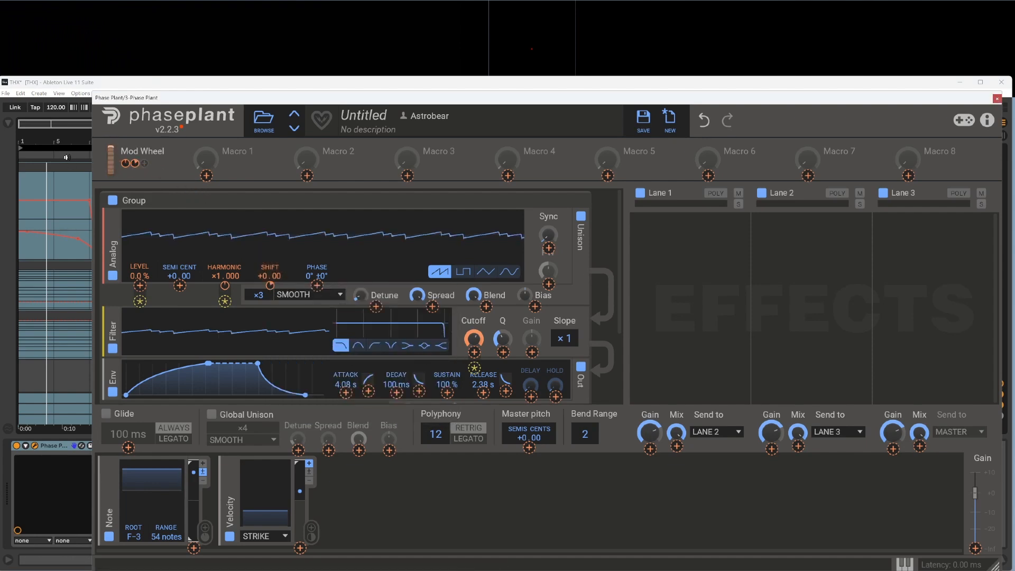
Audition the combined Harmonic and Shift modulation by sweeping the Mod Wheel through its range during playback.
mouse_move(114, 160)
mouse_down()
mouse_move(117, 191)
mouse_move(117, 173)
mouse_up()
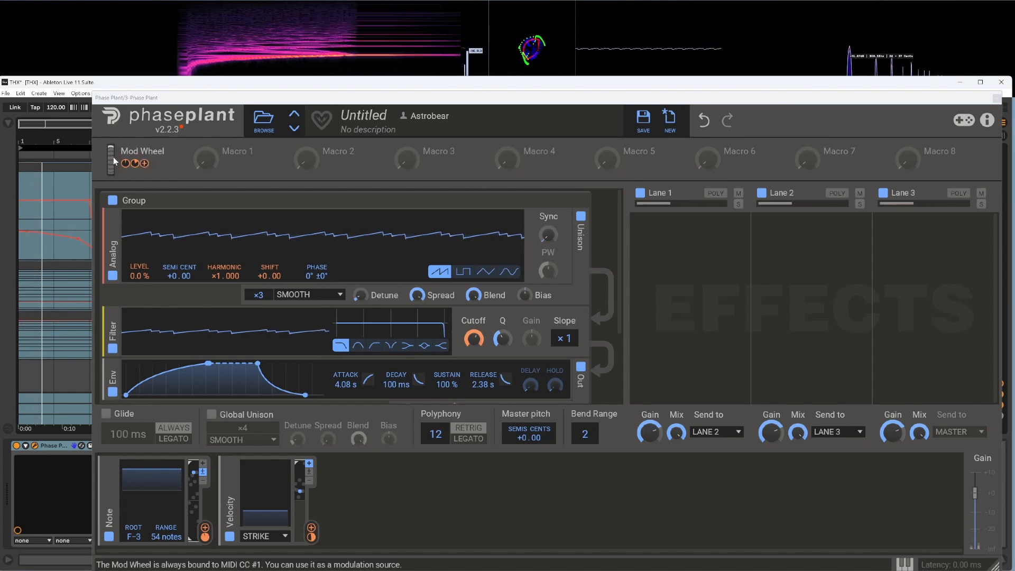
drag(114, 157, 112, 160)
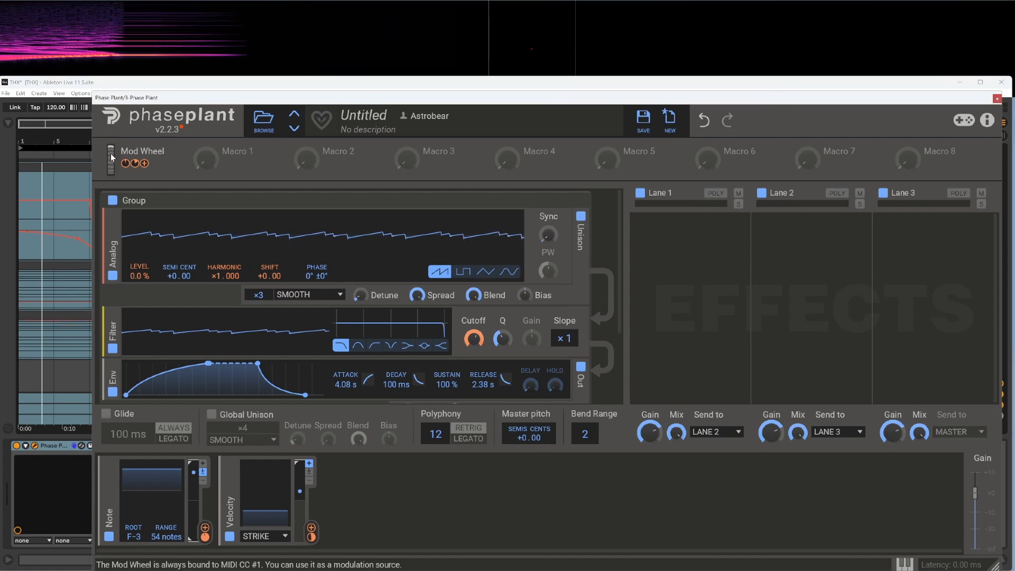
drag(112, 156, 113, 191)
mouse_move(131, 166)
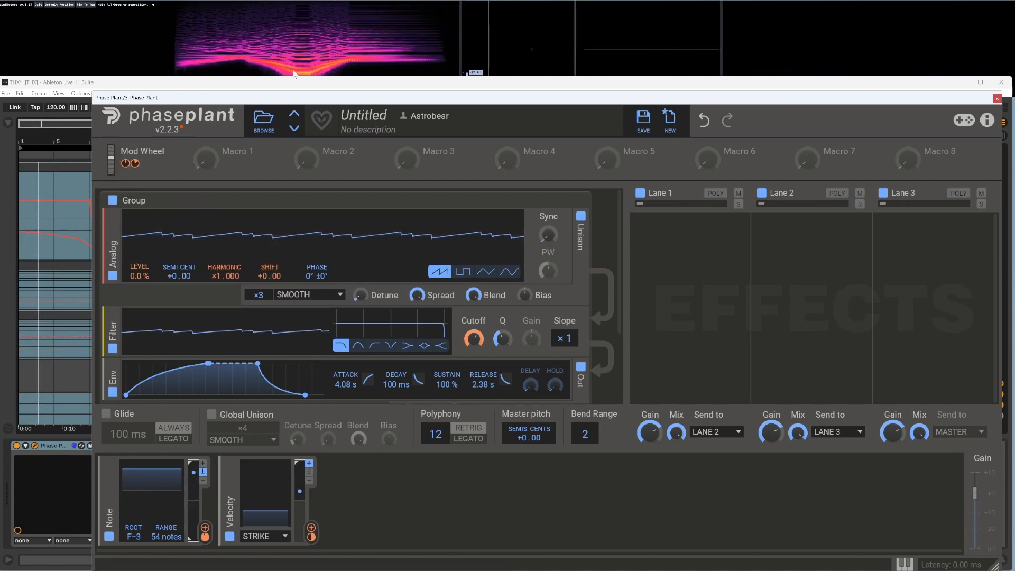
mouse_move(111, 164)
mouse_down()
mouse_move(114, 203)
mouse_move(113, 166)
mouse_up()
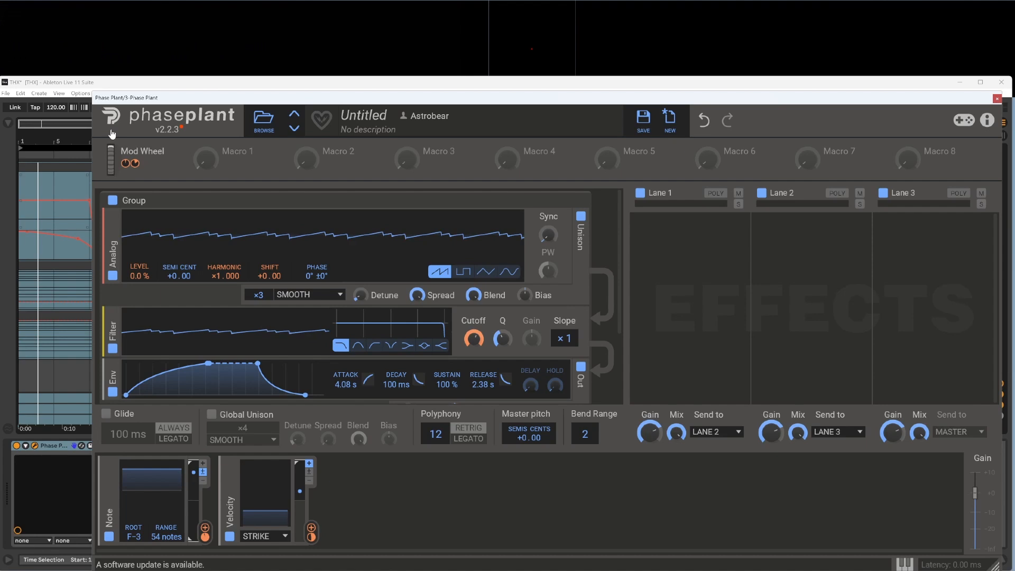
drag(112, 155, 117, 178)
key(space)
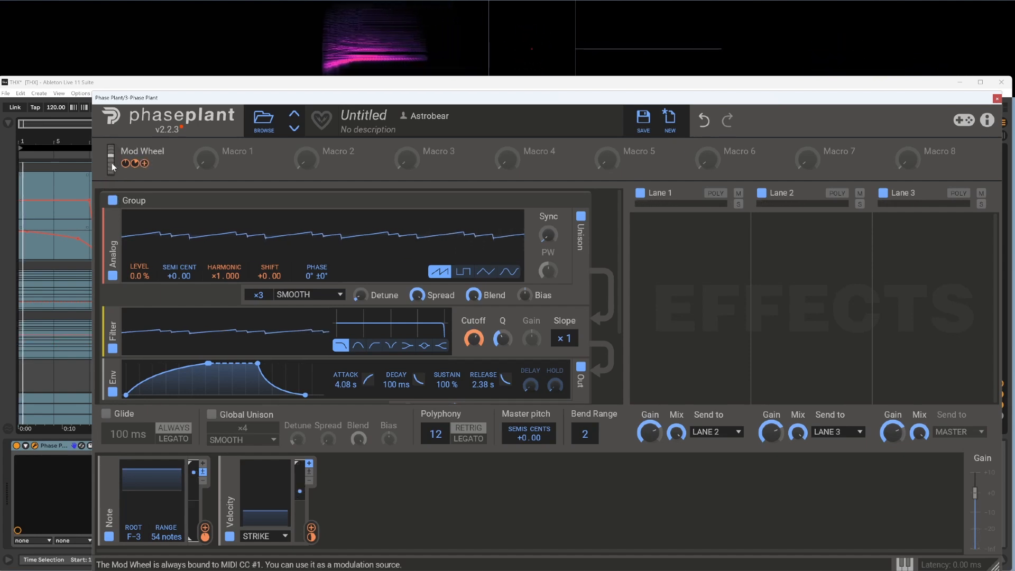
drag(112, 167, 111, 133)
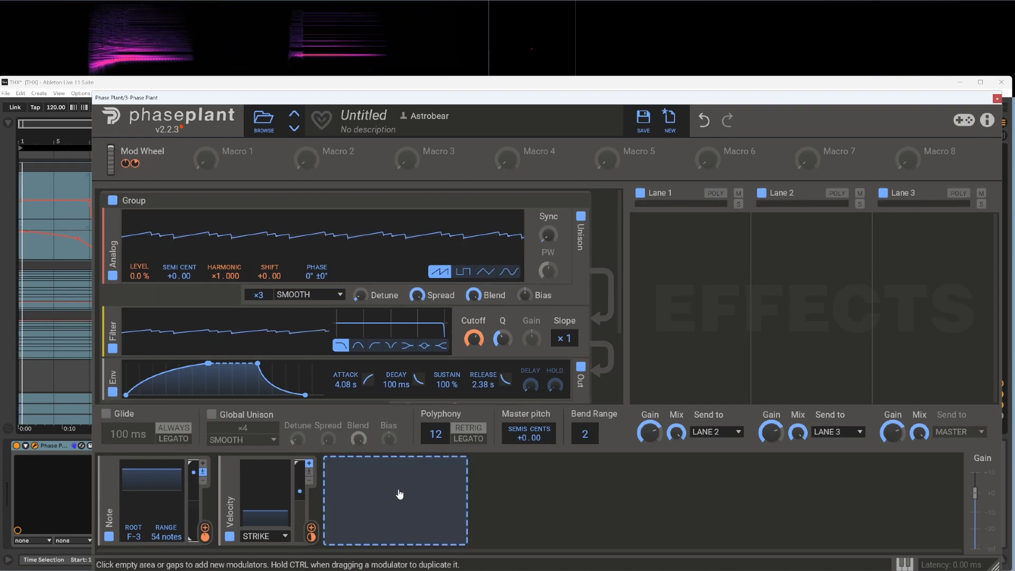
Add a Random modulator with Smooth at 100% and a rate of 0.128 Hz, and check its trigger setting.
click(399, 481)
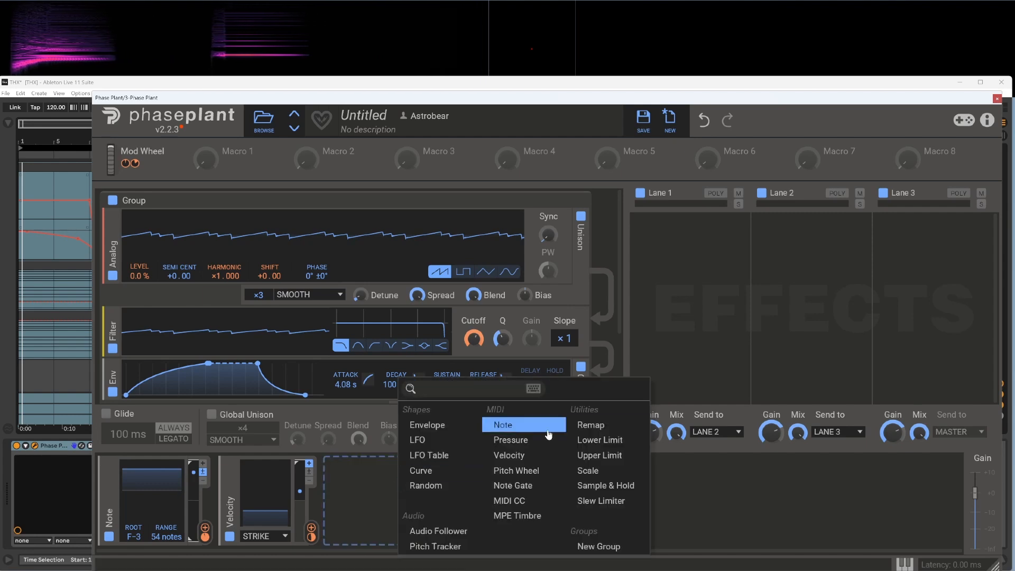
click(426, 485)
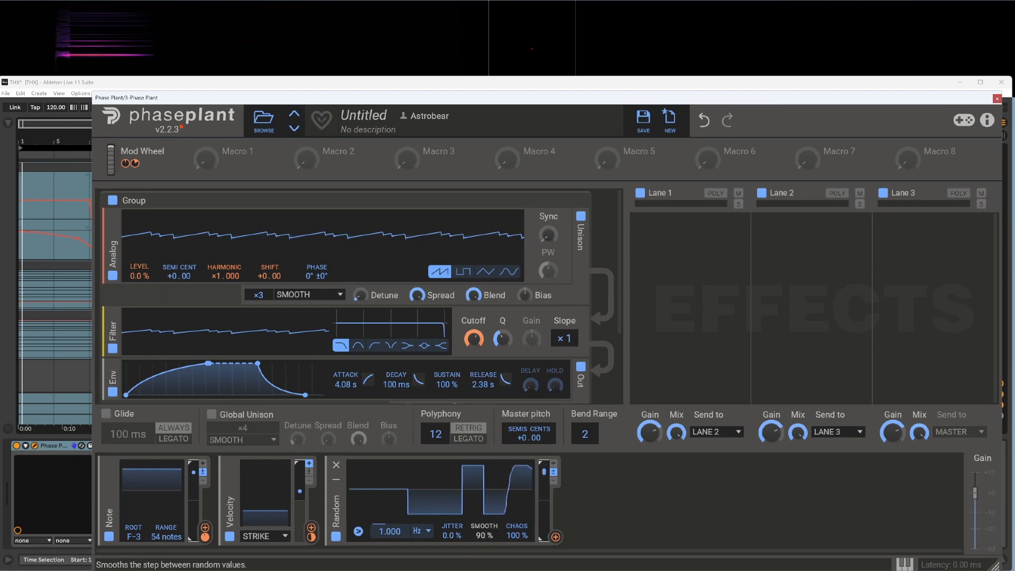
scroll(485, 535, up, 5)
drag(407, 537, 407, 567)
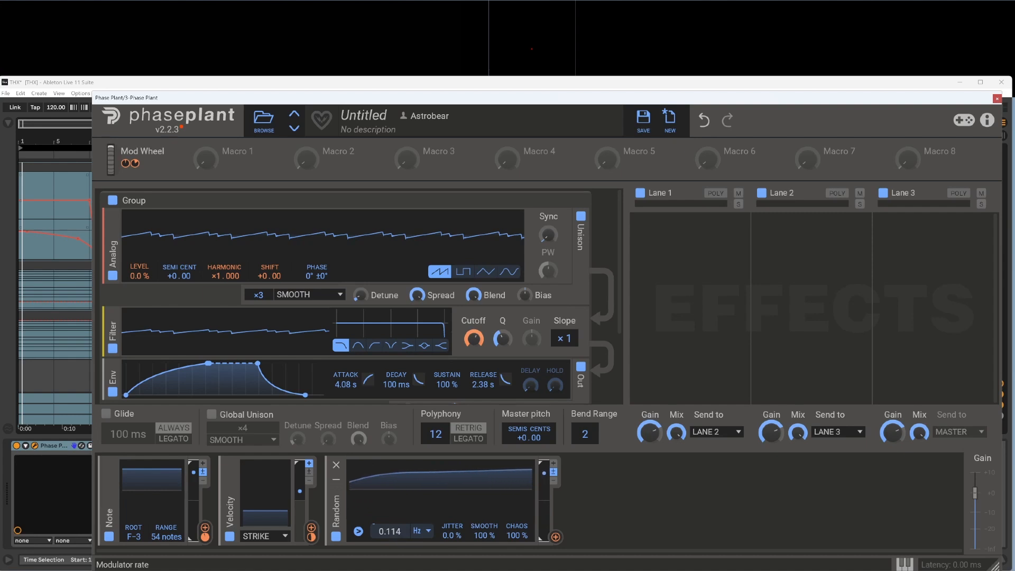
click(357, 532)
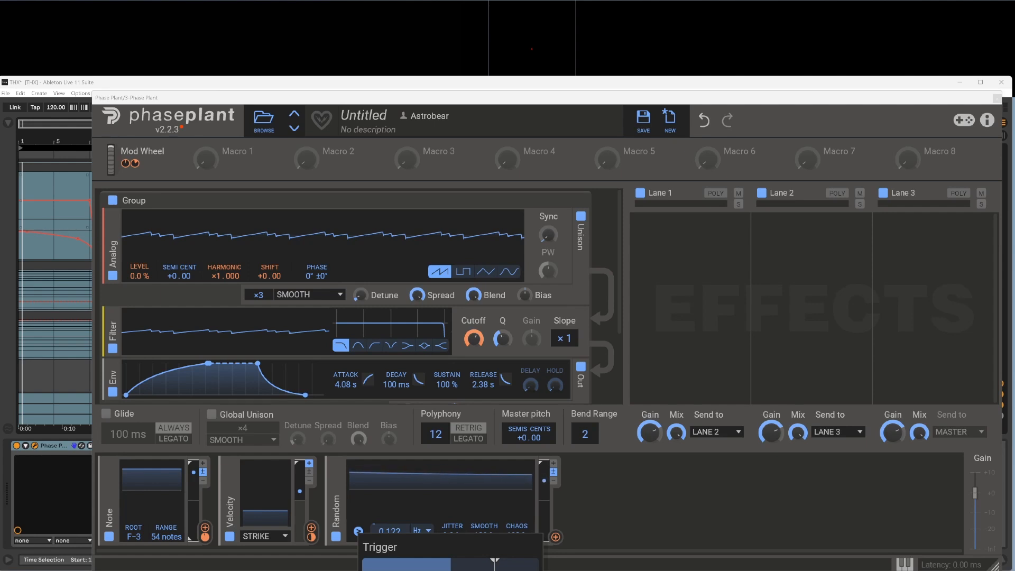
key(Escape)
click(358, 532)
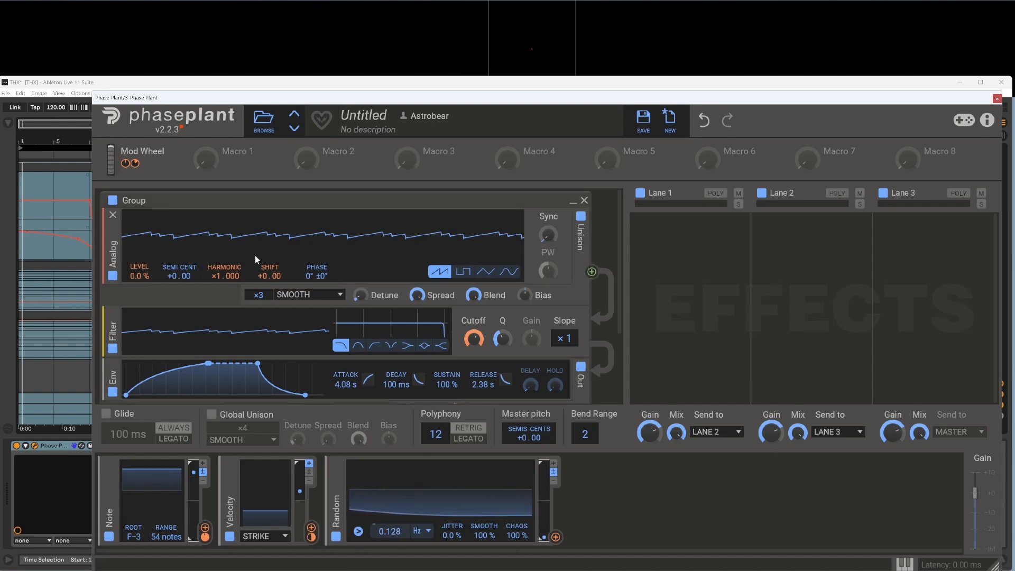
Route the Random modulator to the Analog oscillator's Shift, with the modulation reaching 100 Hz.
drag(556, 537, 270, 286)
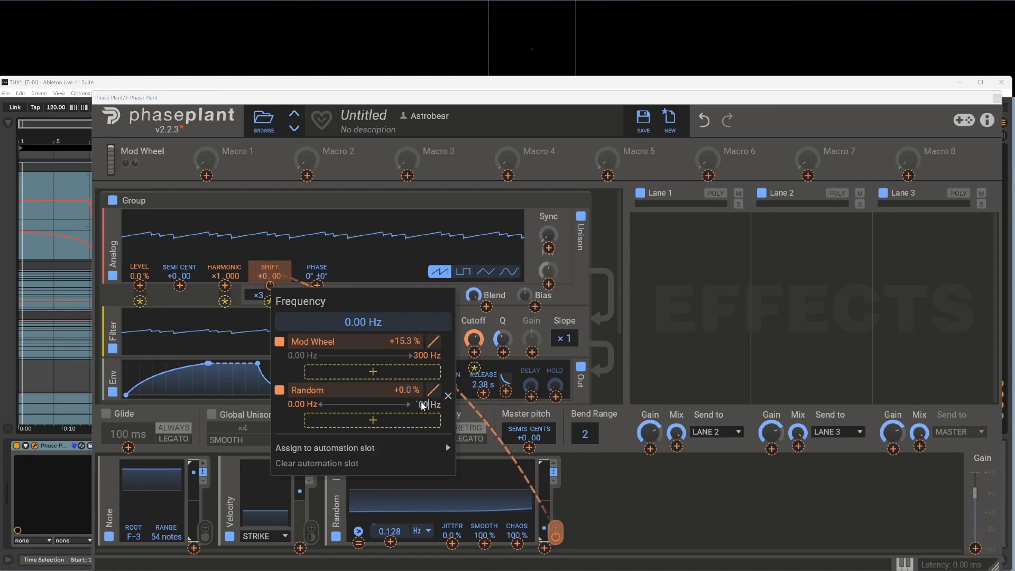
text(100)
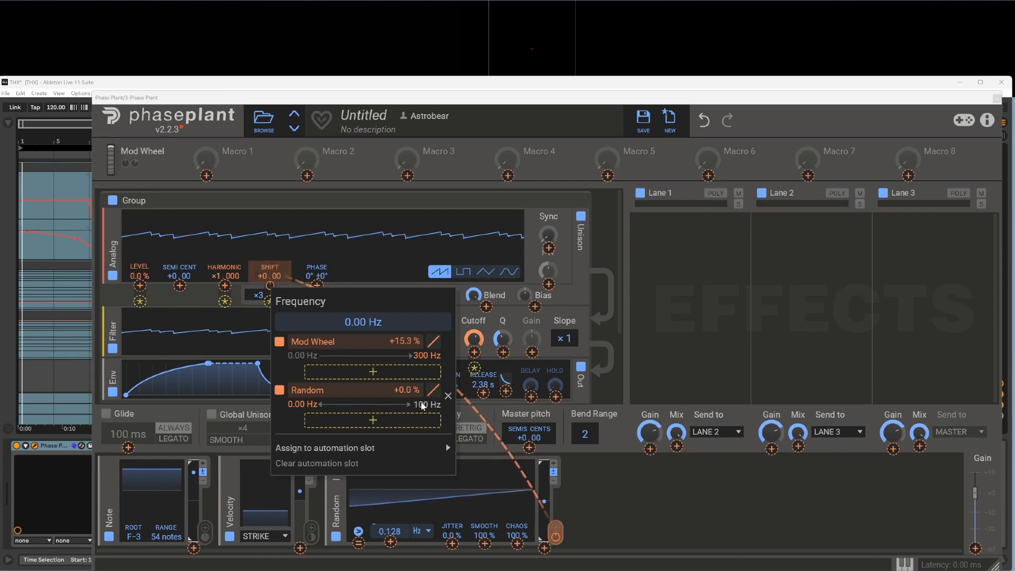
key(Return)
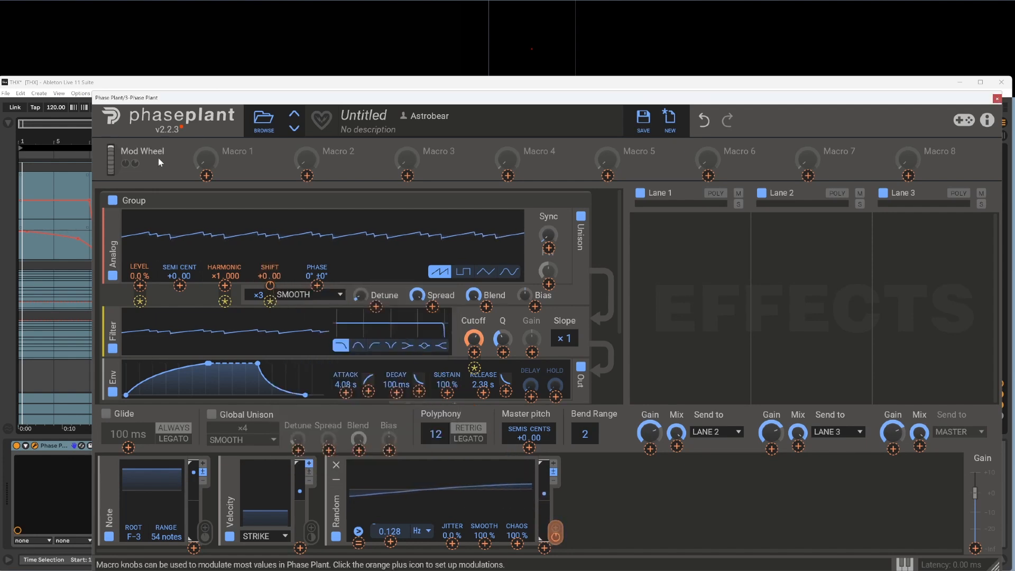
Audition the random Shift modulation during playback while sweeping the Mod Wheel down to zero.
click(58, 148)
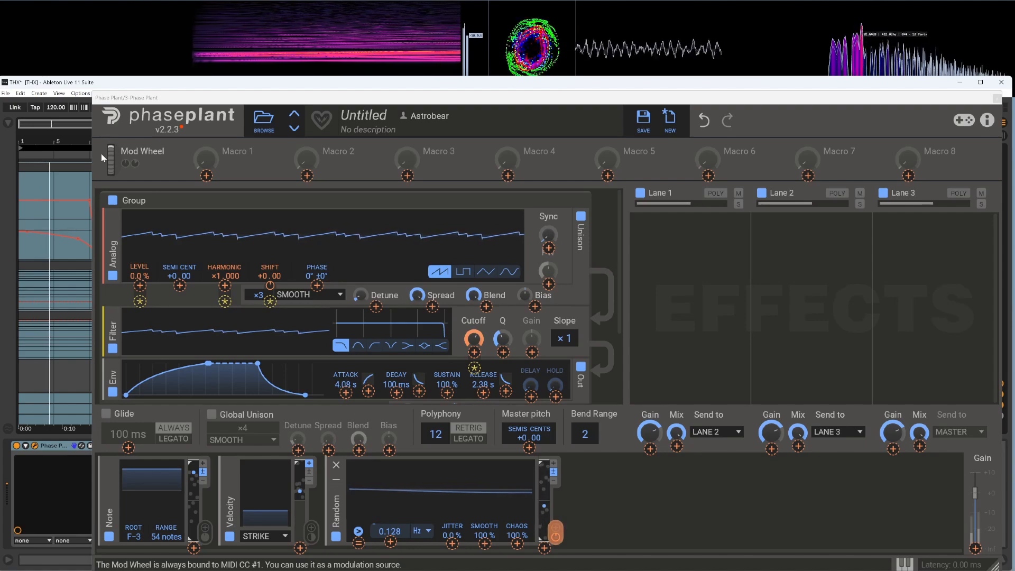
click(110, 160)
drag(111, 164, 110, 243)
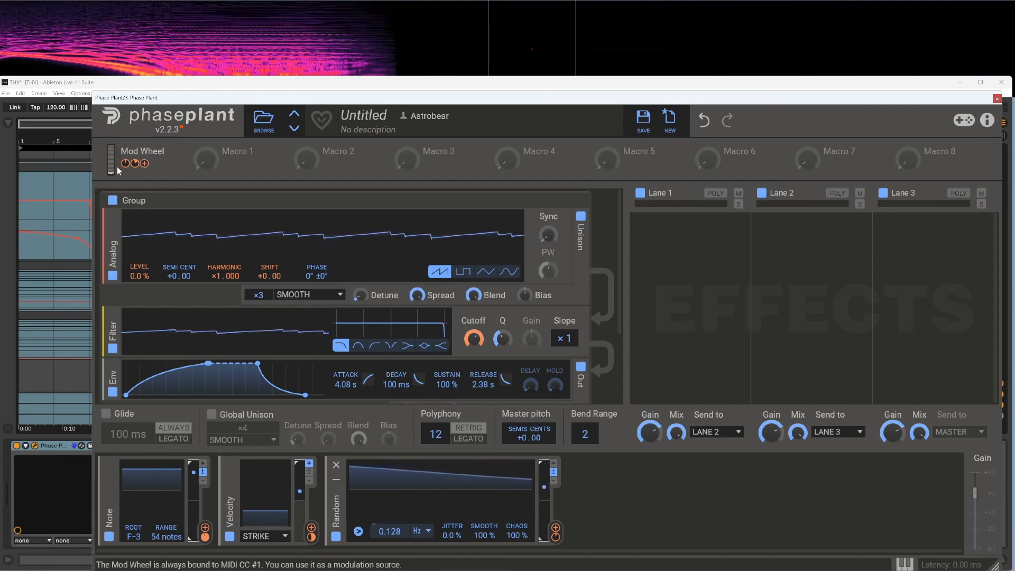
mouse_move(115, 168)
mouse_down()
mouse_move(118, 153)
mouse_move(126, 185)
mouse_up()
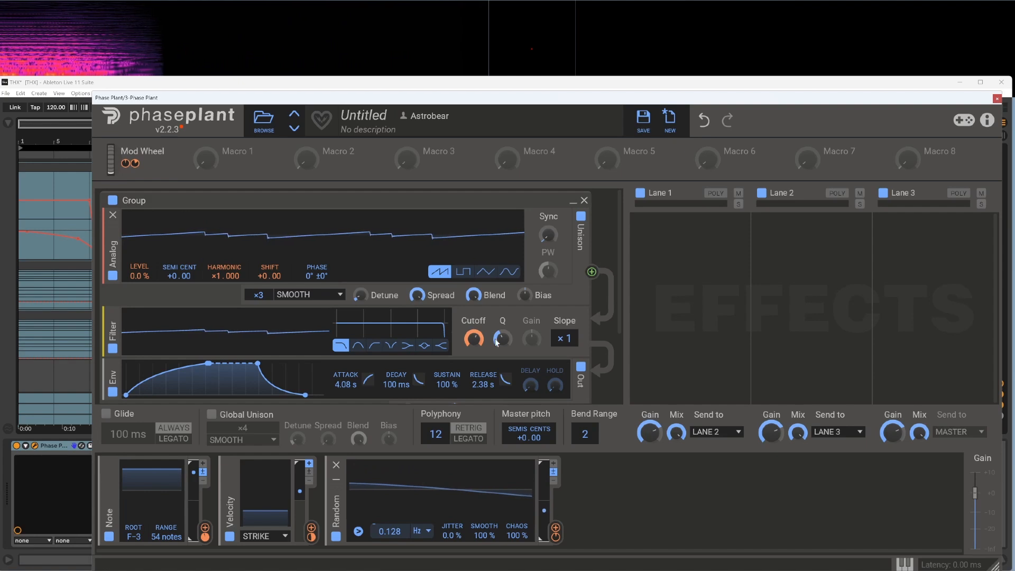
Reduce the Random modulator's output depth to zero, route the Mod Wheel to that depth at full amount, and audition the sweep.
drag(545, 462, 561, 512)
drag(144, 163, 535, 547)
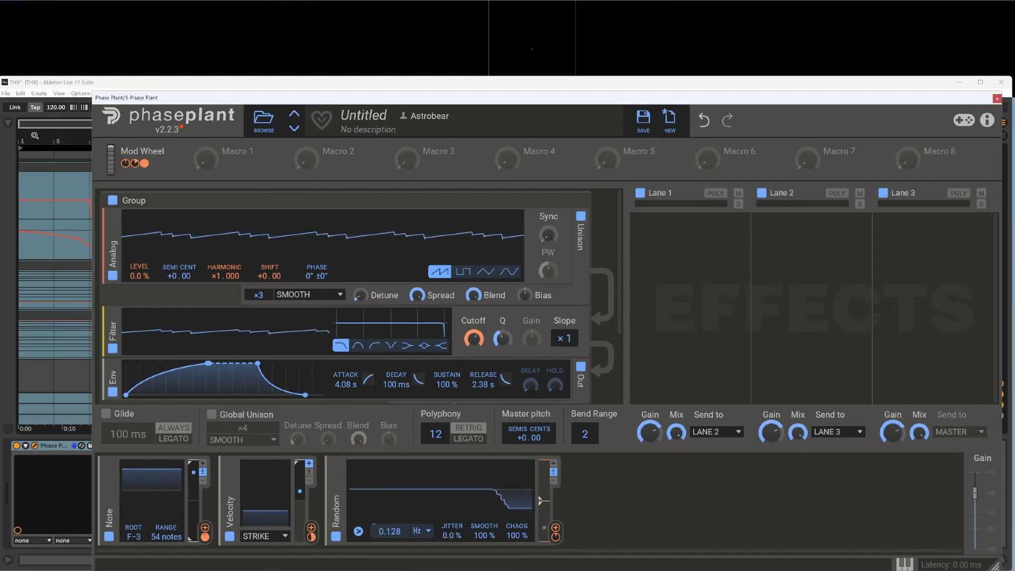
click(31, 155)
drag(112, 154, 115, 229)
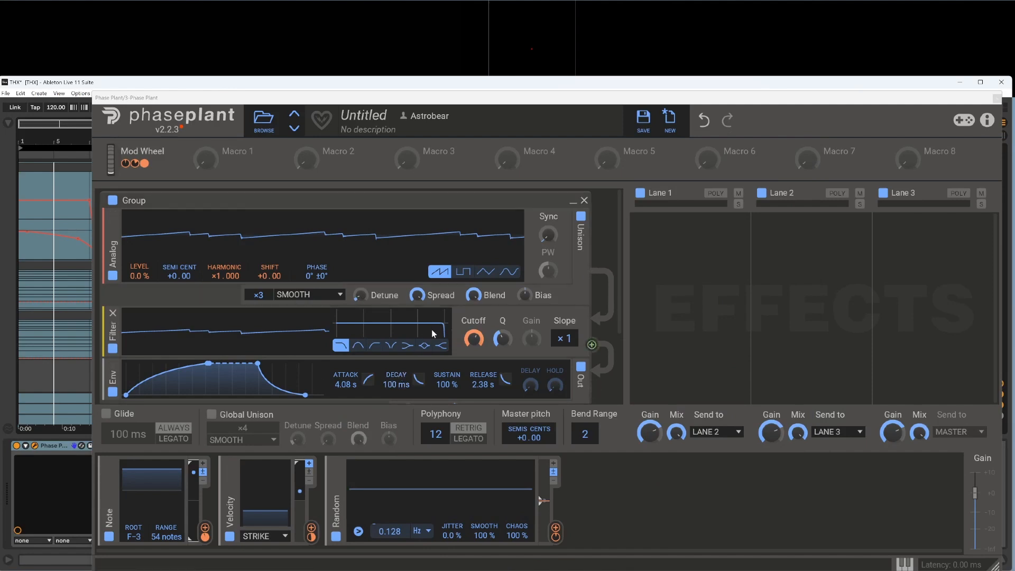
Route the Mod Wheel to the group's output Gain at -27.5%, reaching -20.81 dB, and audition it by sweeping the wheel.
scroll(432, 333, down, 1)
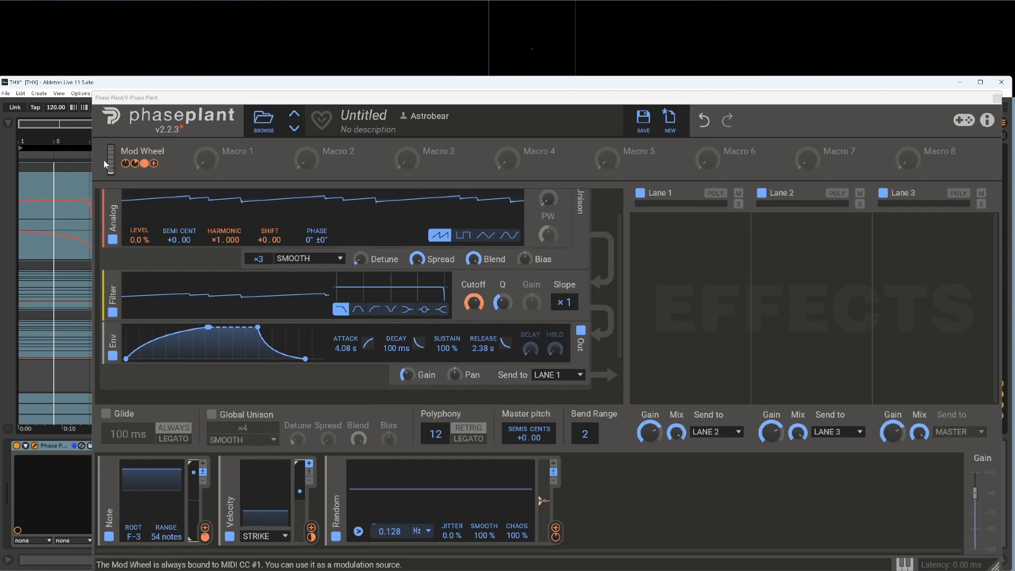
drag(116, 158, 119, 78)
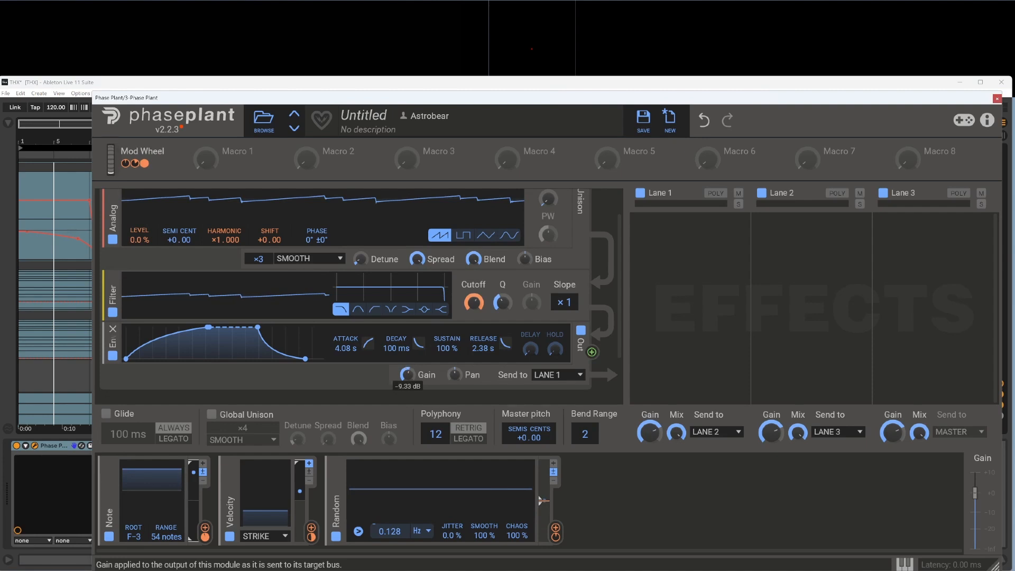
click(154, 164)
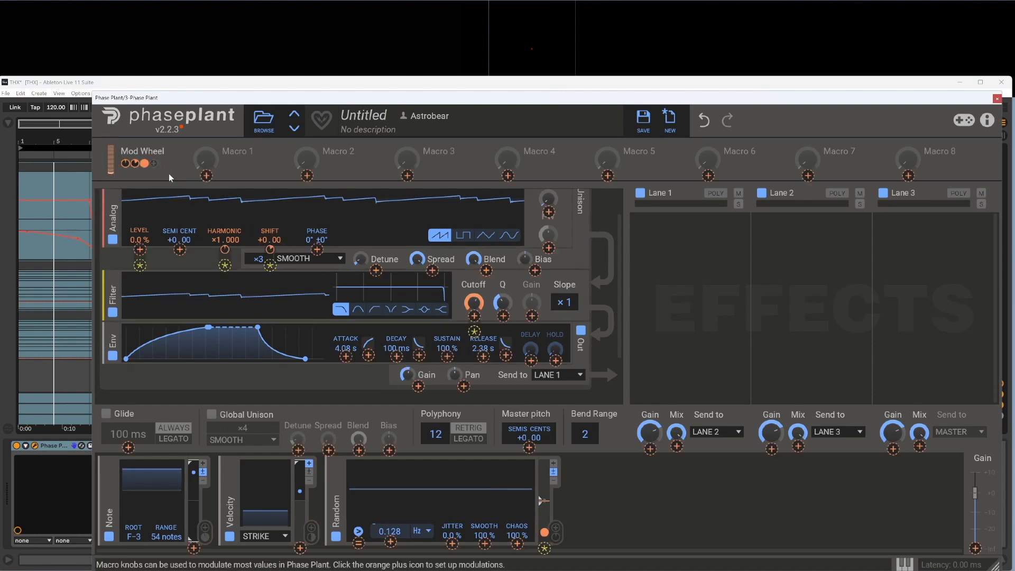
click(418, 387)
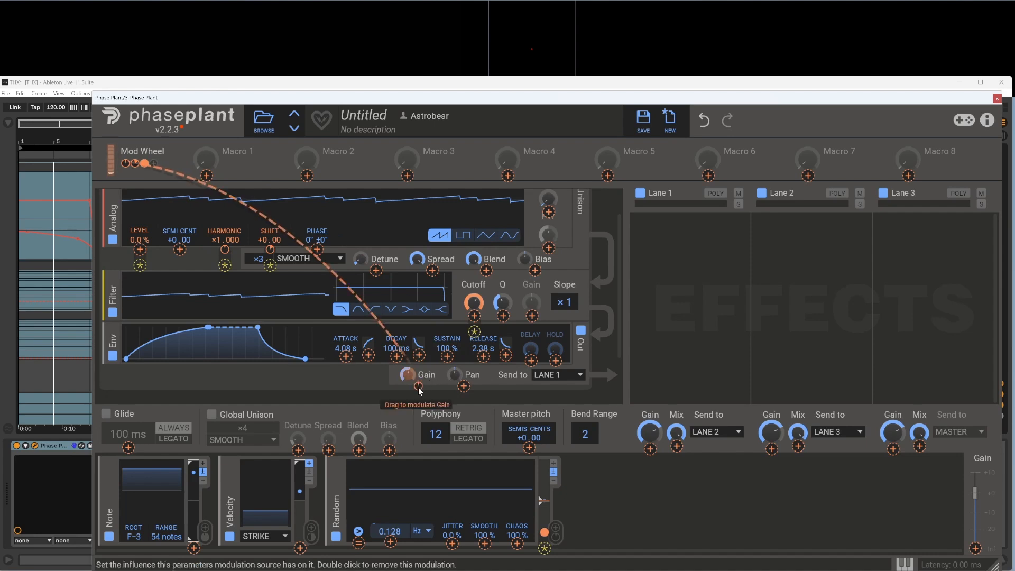
drag(418, 388, 418, 397)
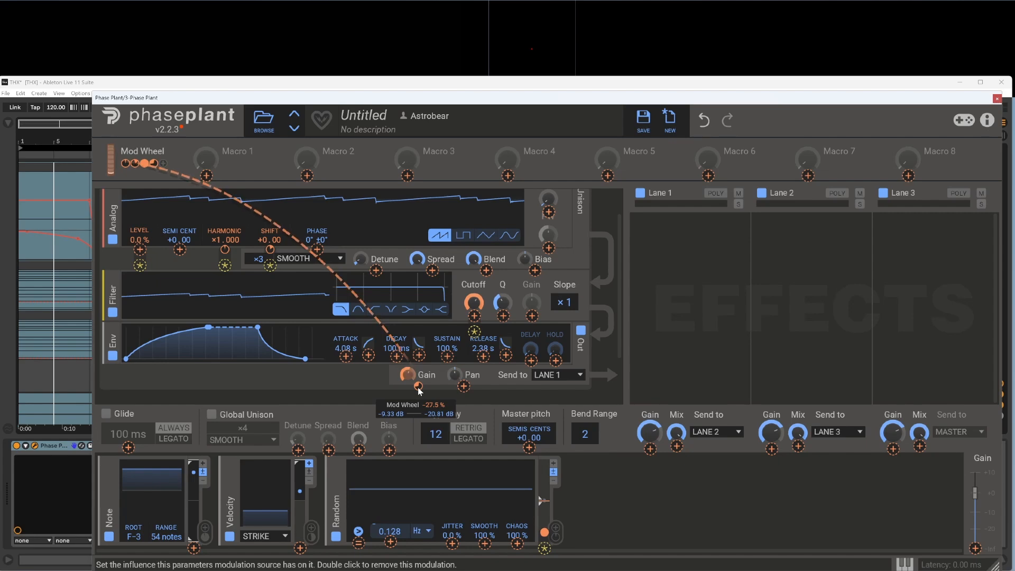
click(112, 159)
key(space)
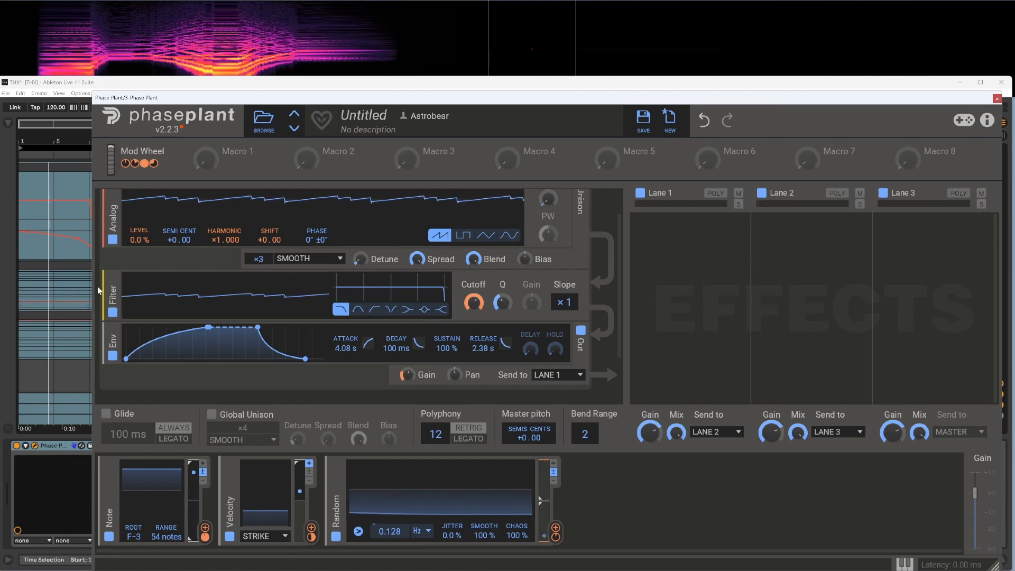
Route the Mod Wheel to the Analog oscillator's unison Detune and adjust the positive modulation amount during playback.
mouse_move(168, 166)
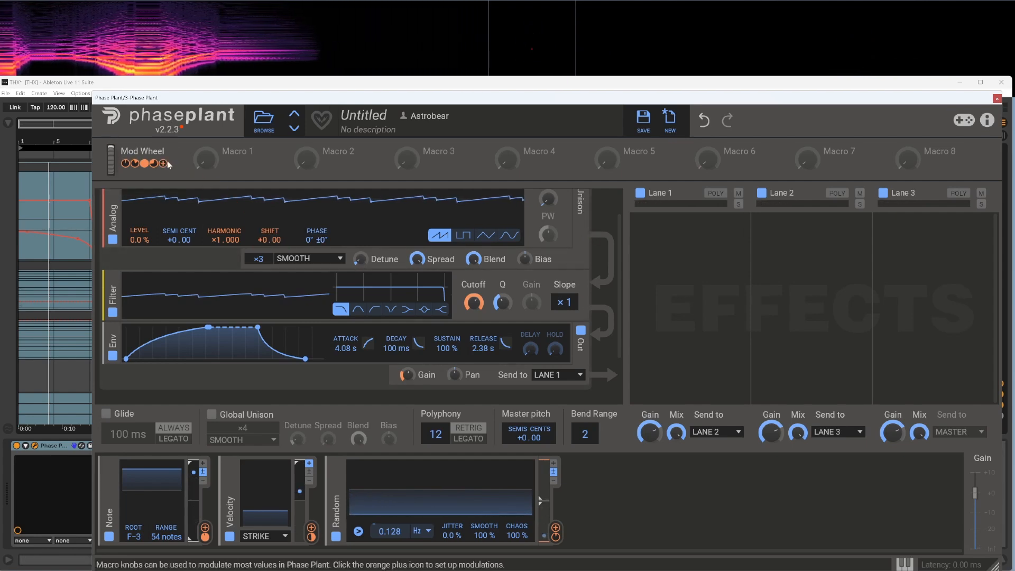
drag(168, 165, 361, 258)
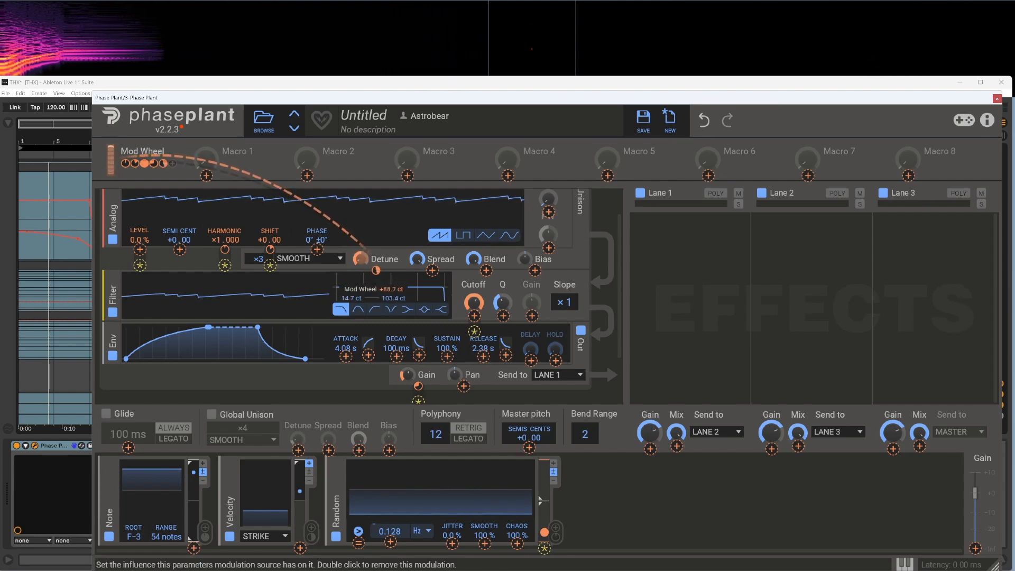
key(space)
drag(376, 271, 376, 255)
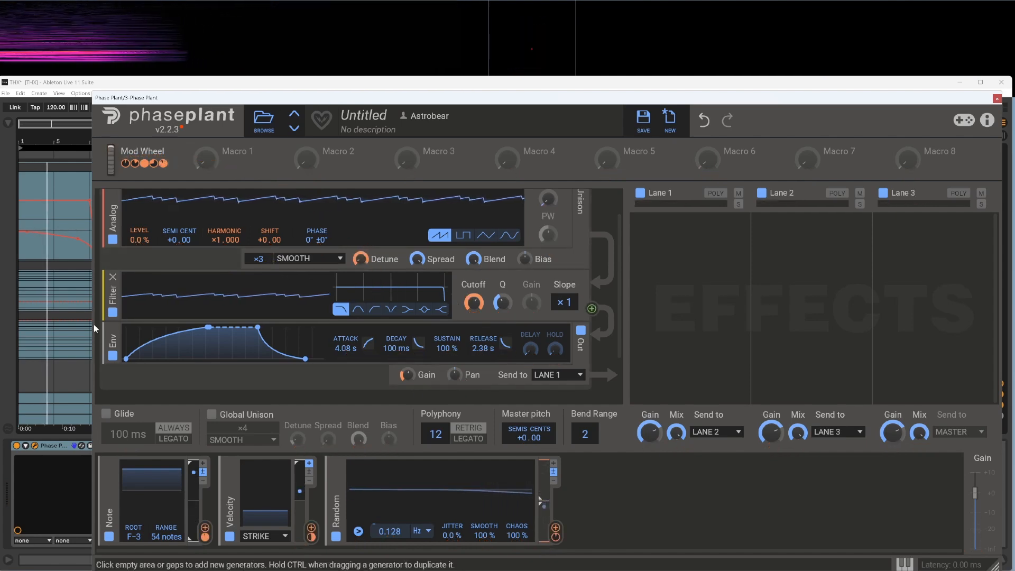
Add a Ladder Filter to Lane 1 and raise its Cutoff slightly.
mouse_move(158, 331)
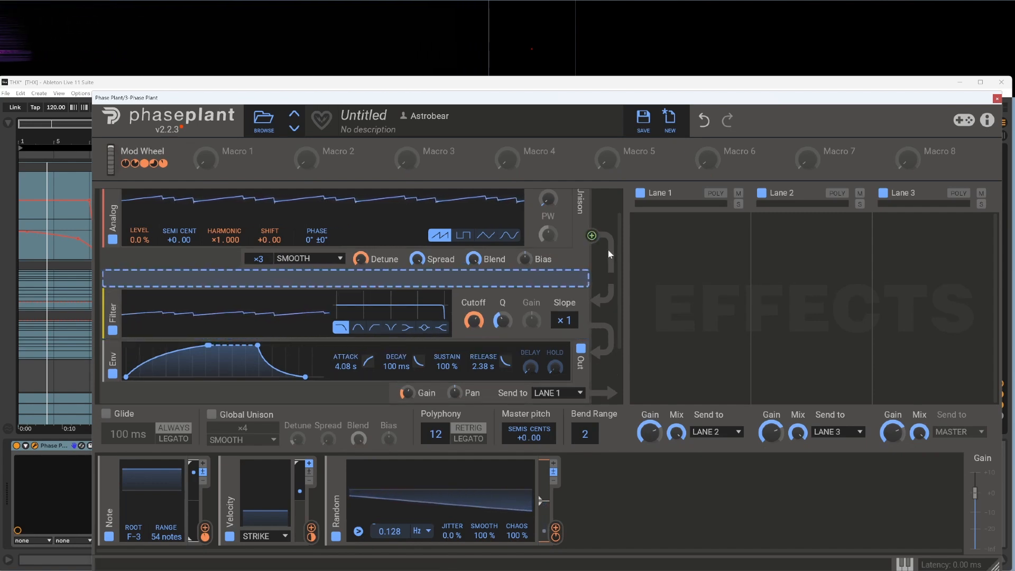
mouse_move(686, 263)
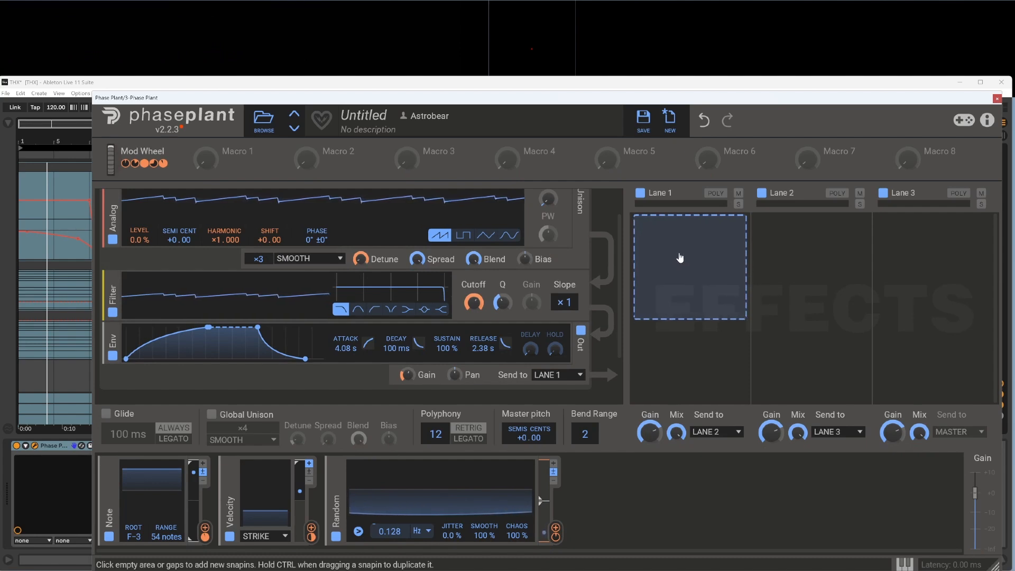
click(667, 261)
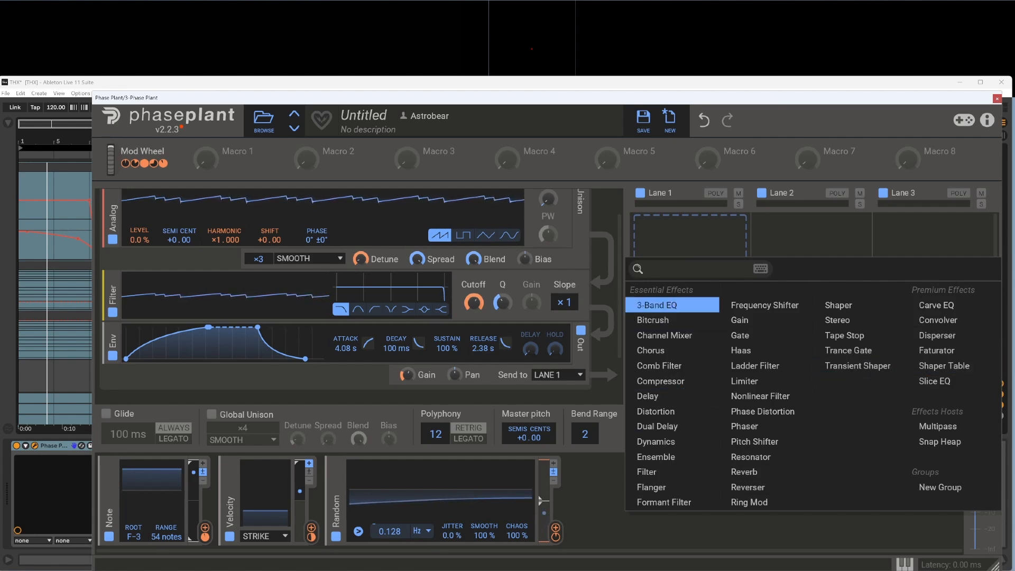
text(Ladd)
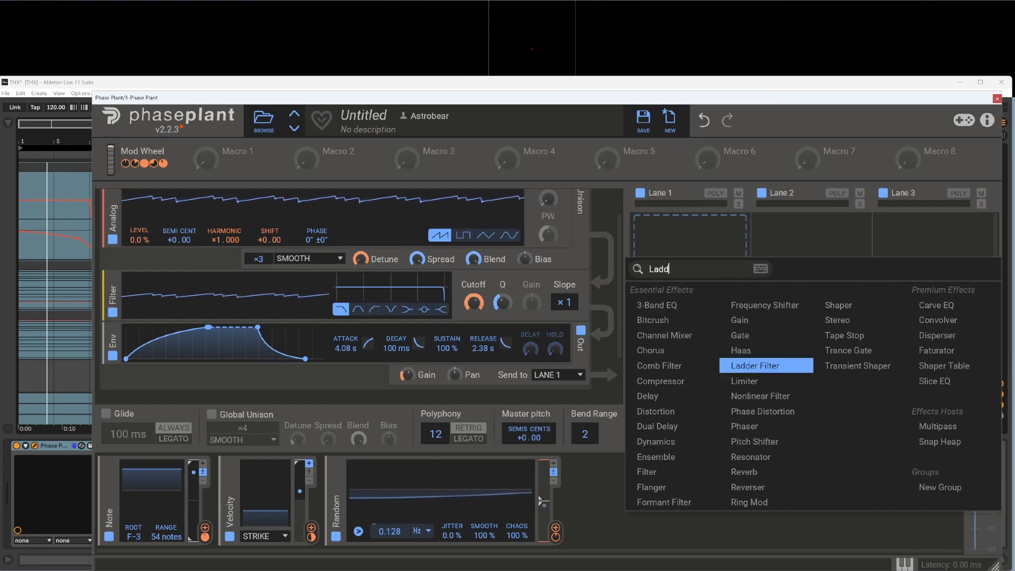
key(Return)
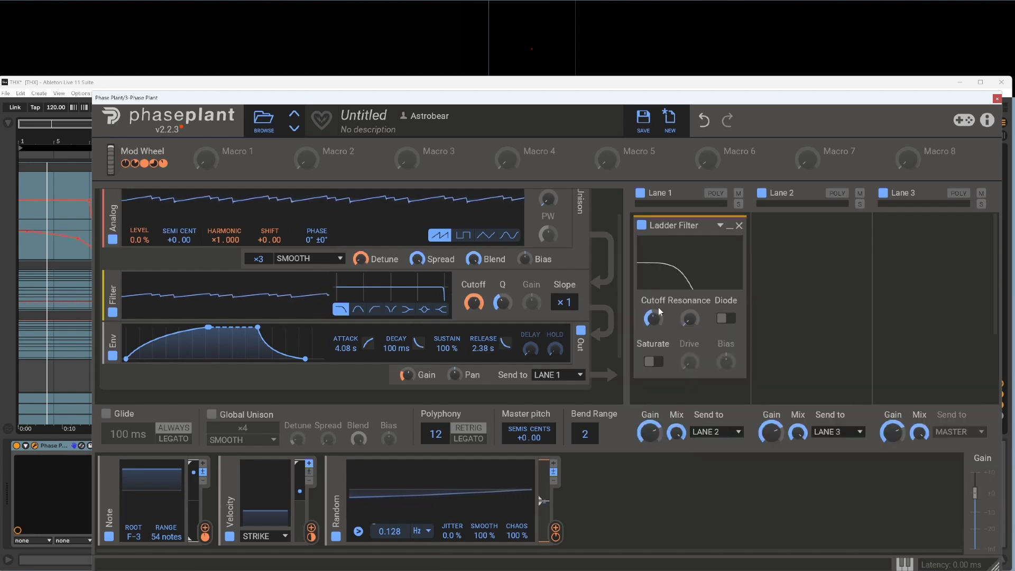
drag(653, 317, 655, 323)
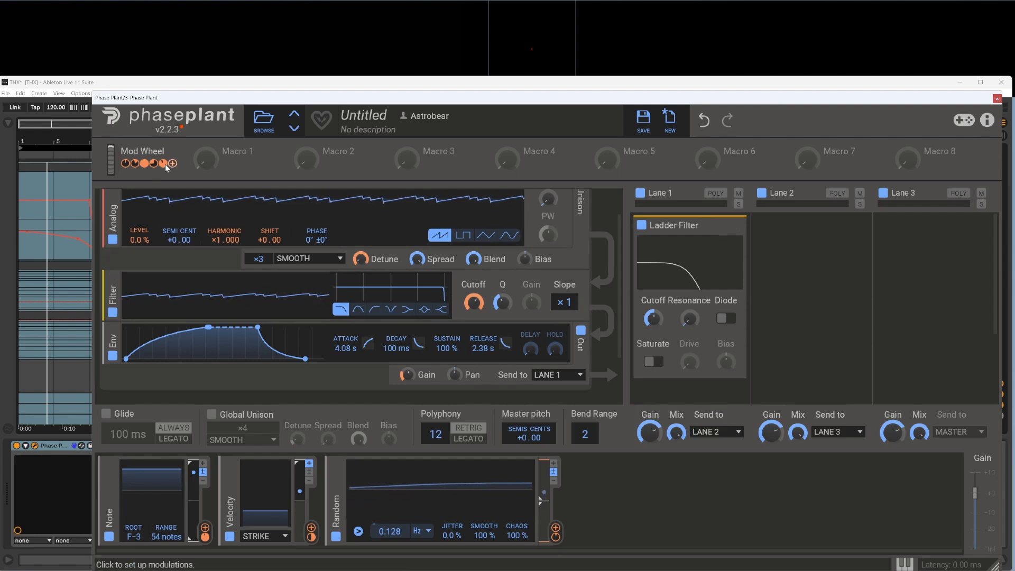
Route the Mod Wheel to the Ladder Filter's Cutoff, sweeping from 20.5 kHz down to 2.11 kHz, and audition it by lowering the wheel.
click(173, 163)
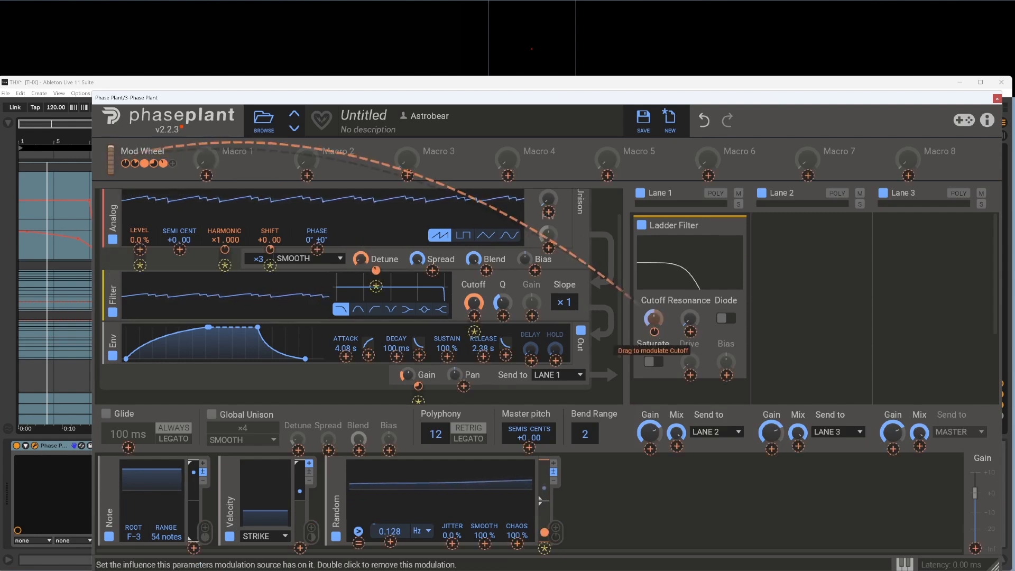
click(656, 319)
drag(656, 318, 653, 356)
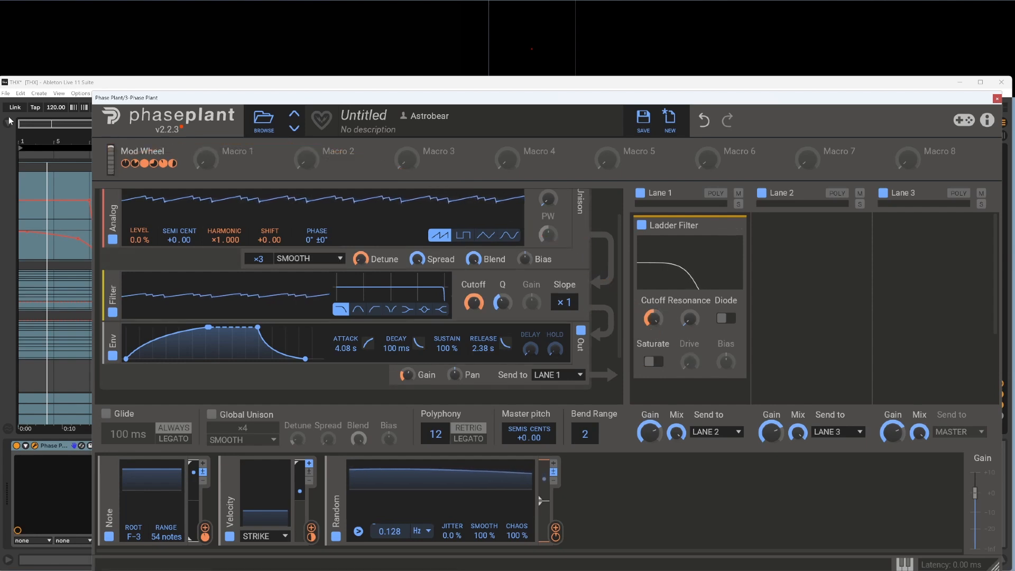
key(space)
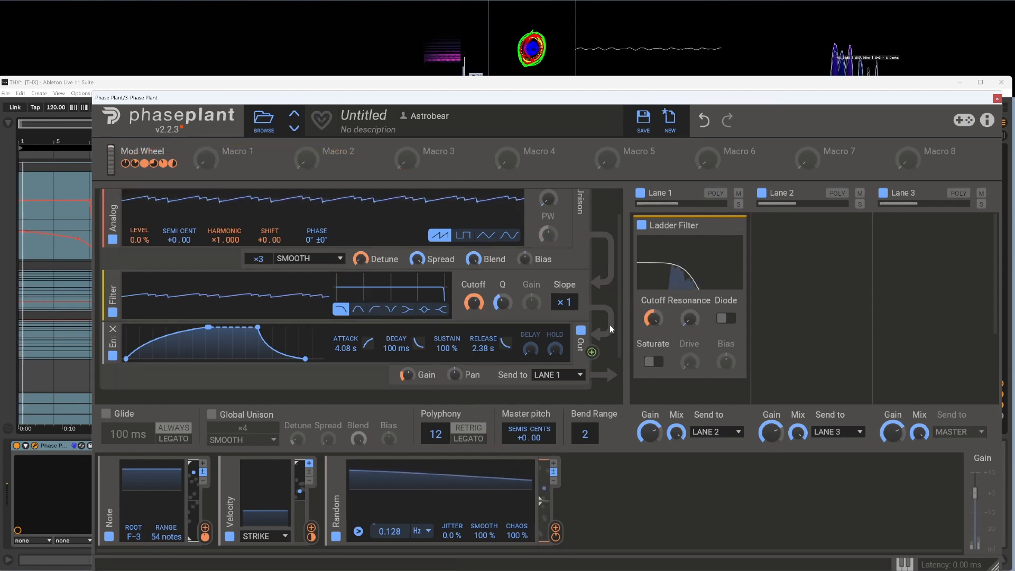
mouse_move(656, 333)
drag(656, 332, 656, 324)
key(space)
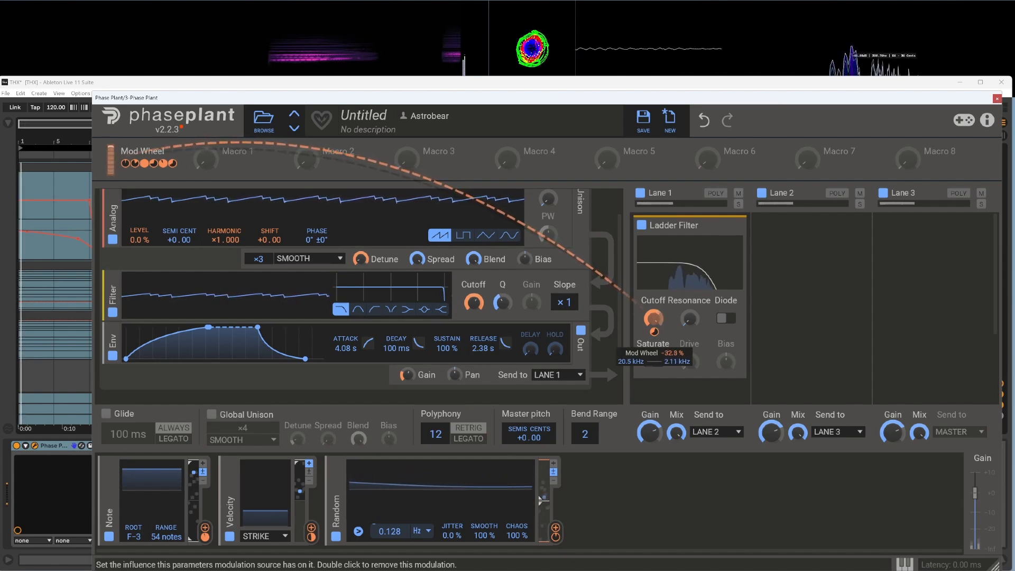
mouse_move(111, 161)
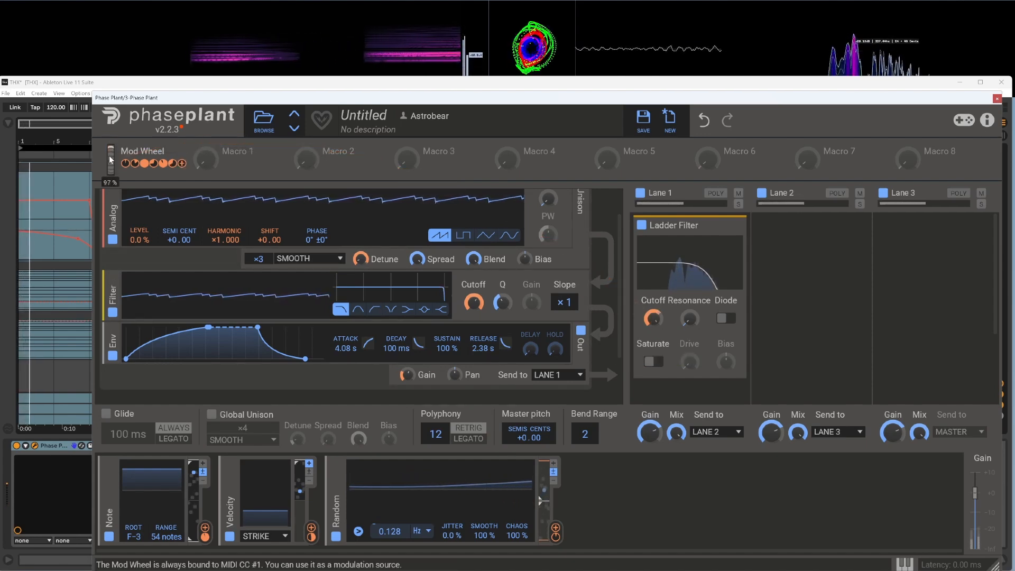
drag(110, 164, 101, 234)
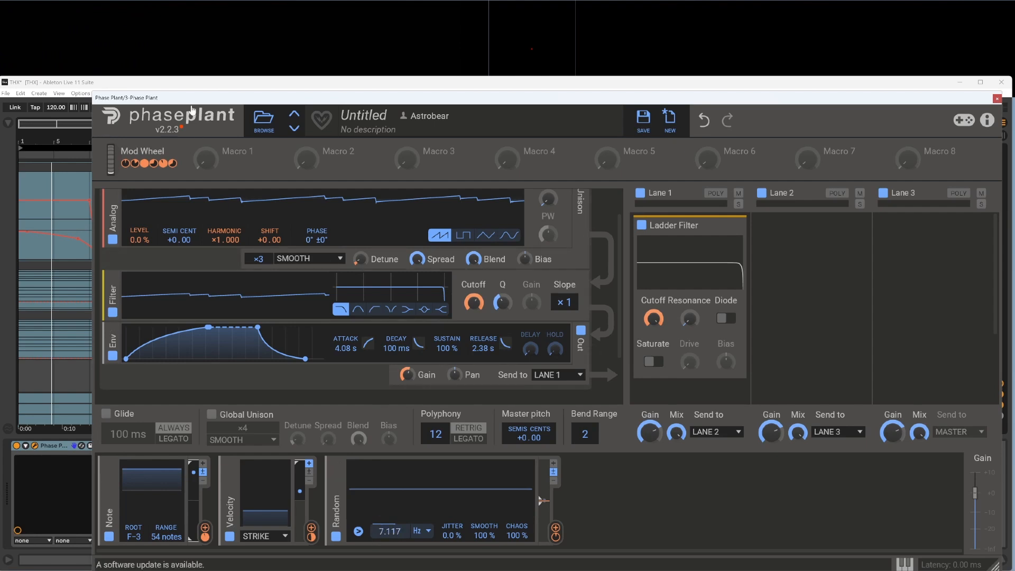
Route the Mod Wheel to the Random modulator's 7.117 Hz rate at -58.4%, reaching 0.06 Hz, and audition the wheel sweep.
drag(182, 164, 391, 542)
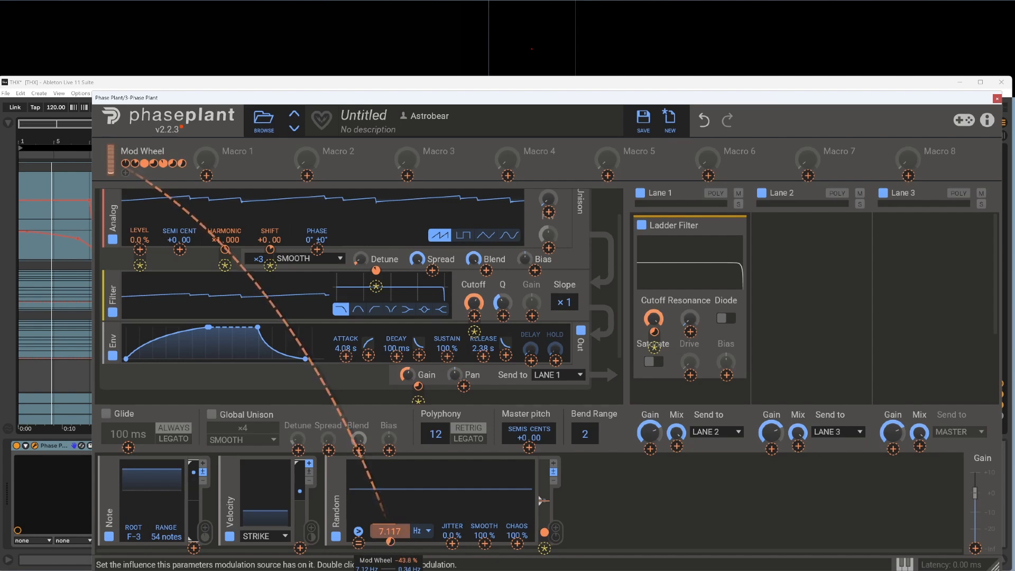
drag(386, 521, 227, 291)
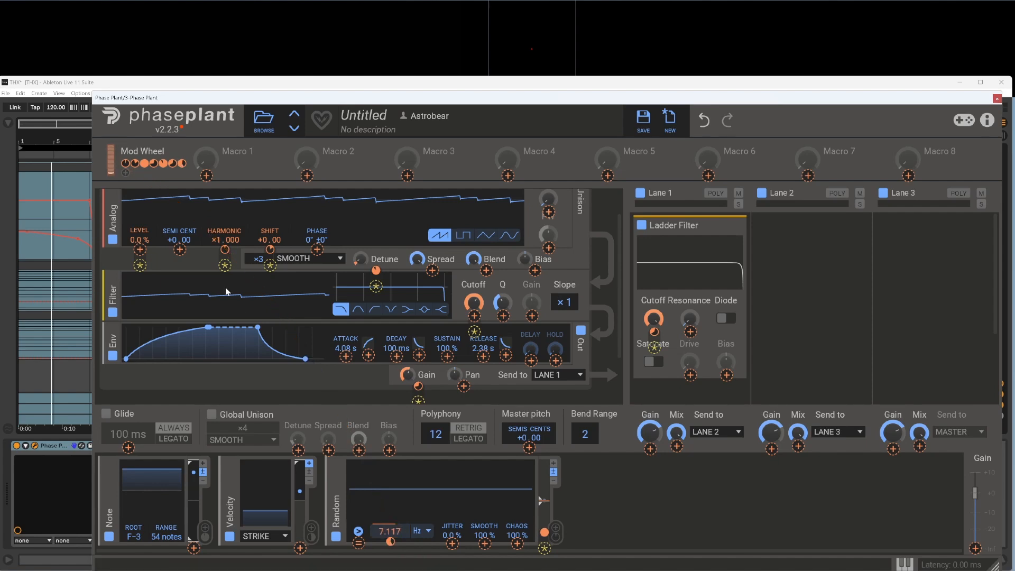
mouse_move(390, 541)
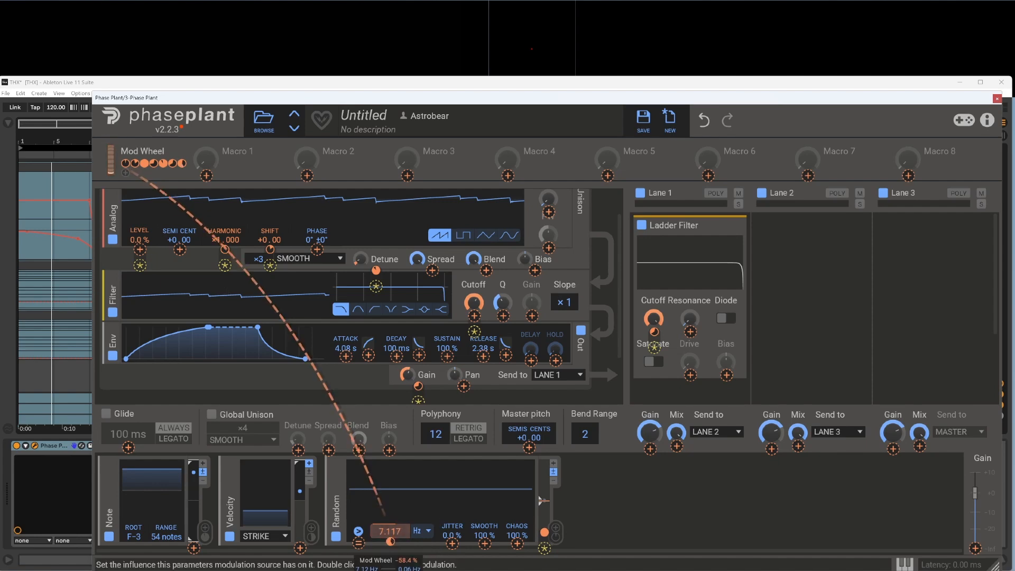
key(space)
click(110, 164)
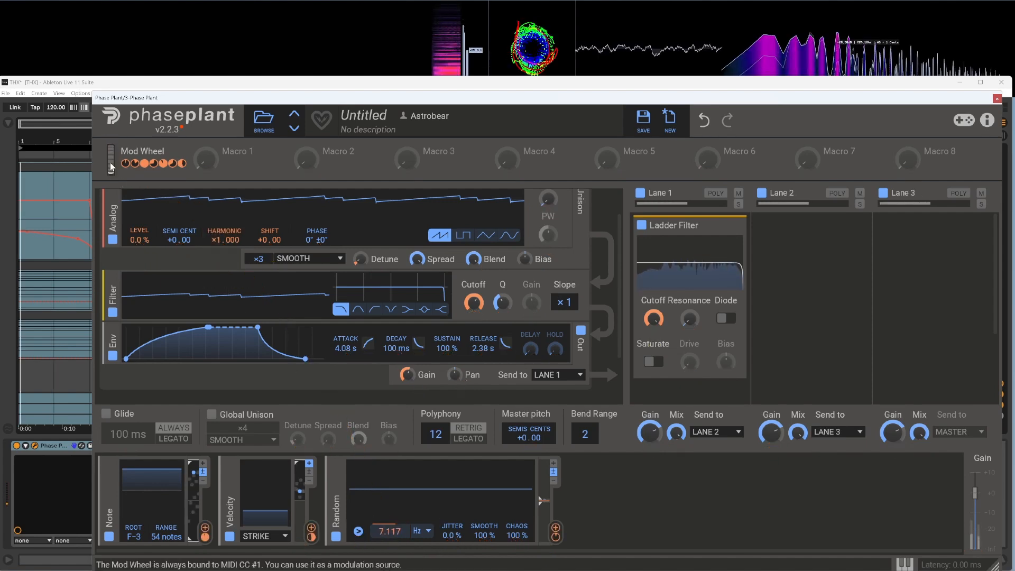
drag(112, 155, 143, 126)
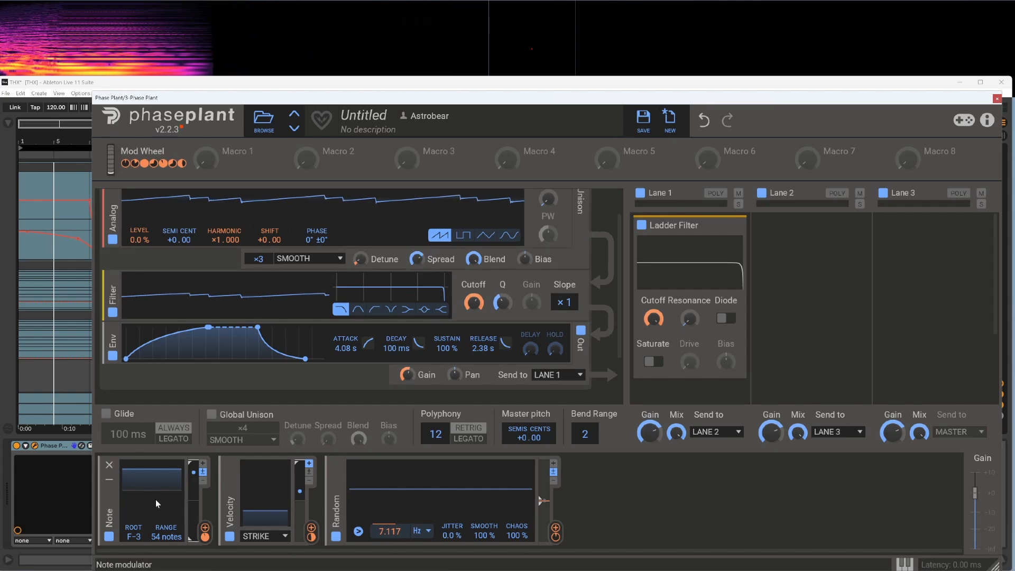
Route the Note modulator to the Analog oscillator's unison Spread across 0% to 100%, audition it with the Mod Wheel, and readjust the modulation amount.
click(205, 534)
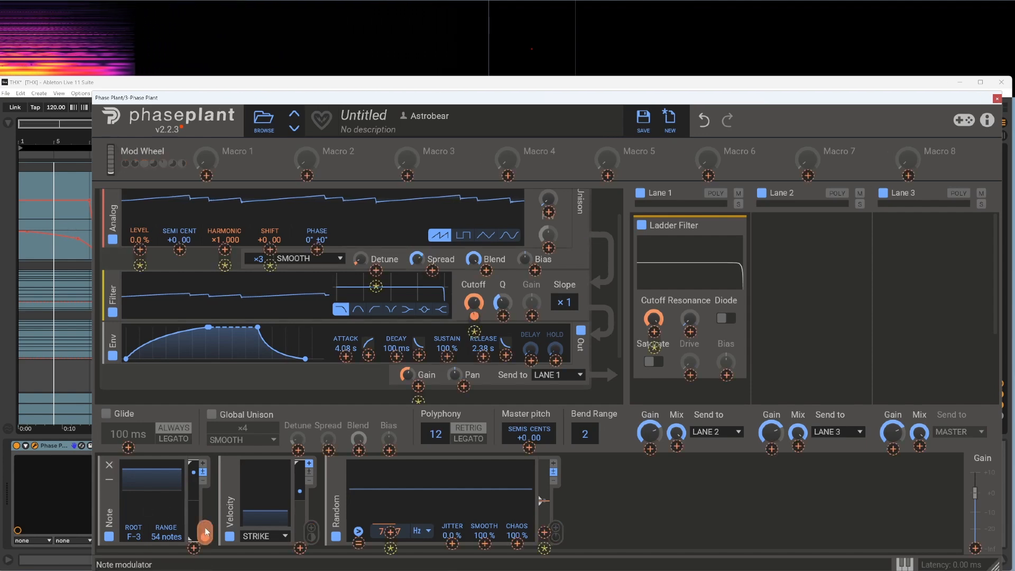
click(416, 266)
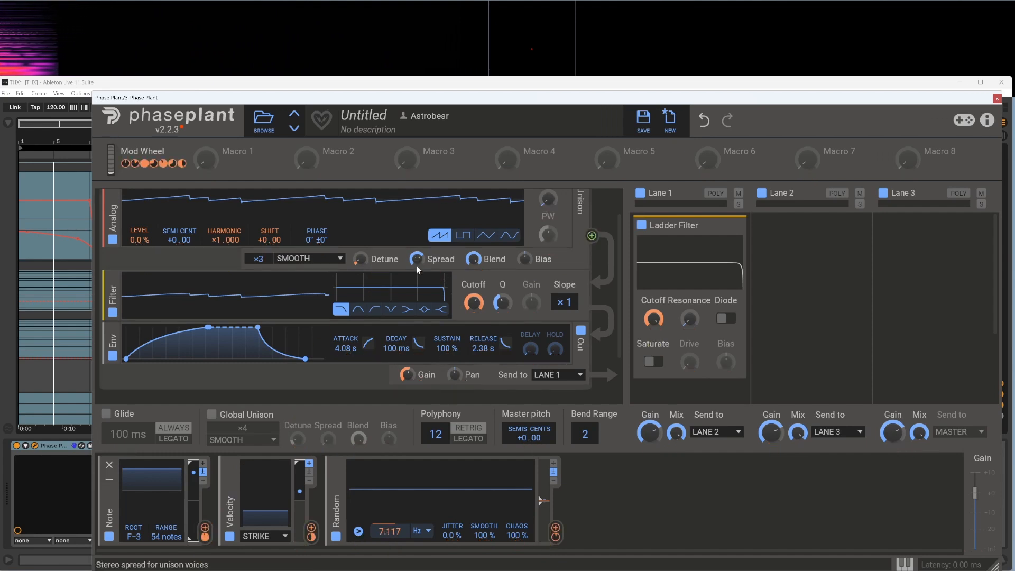
click(205, 531)
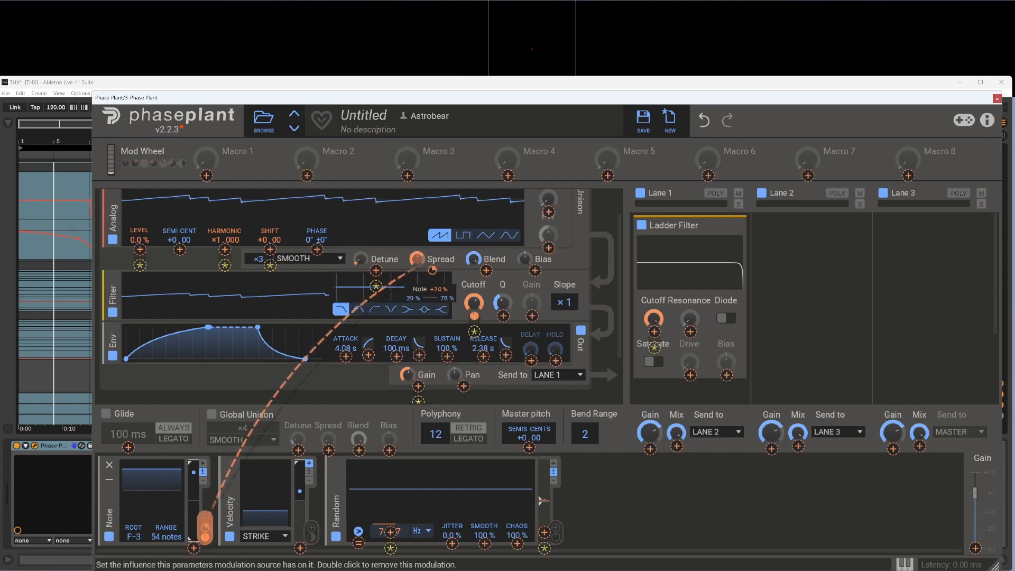
key(space)
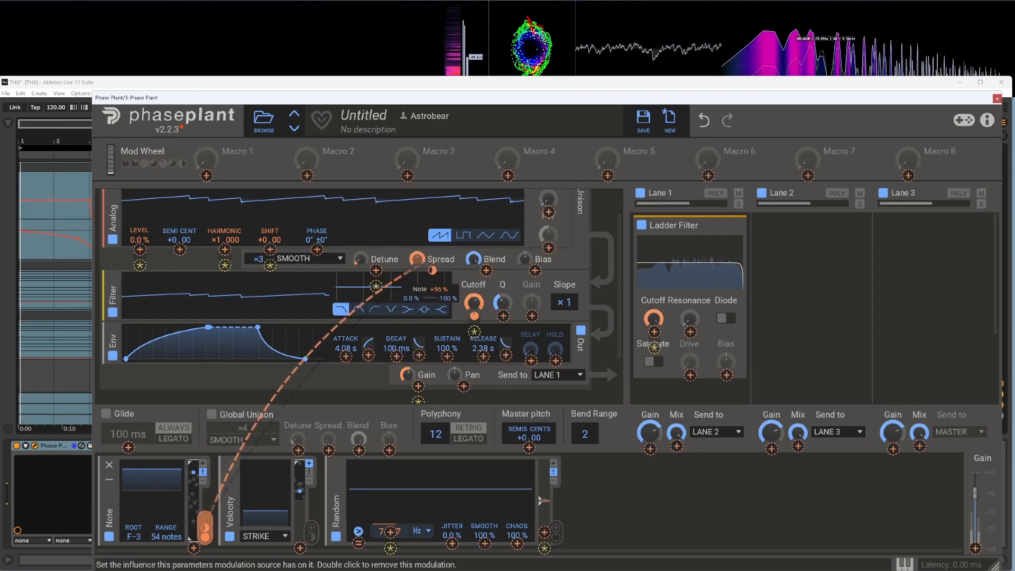
click(111, 168)
mouse_move(111, 168)
mouse_down()
mouse_move(121, 101)
mouse_move(121, 175)
mouse_up()
mouse_move(433, 272)
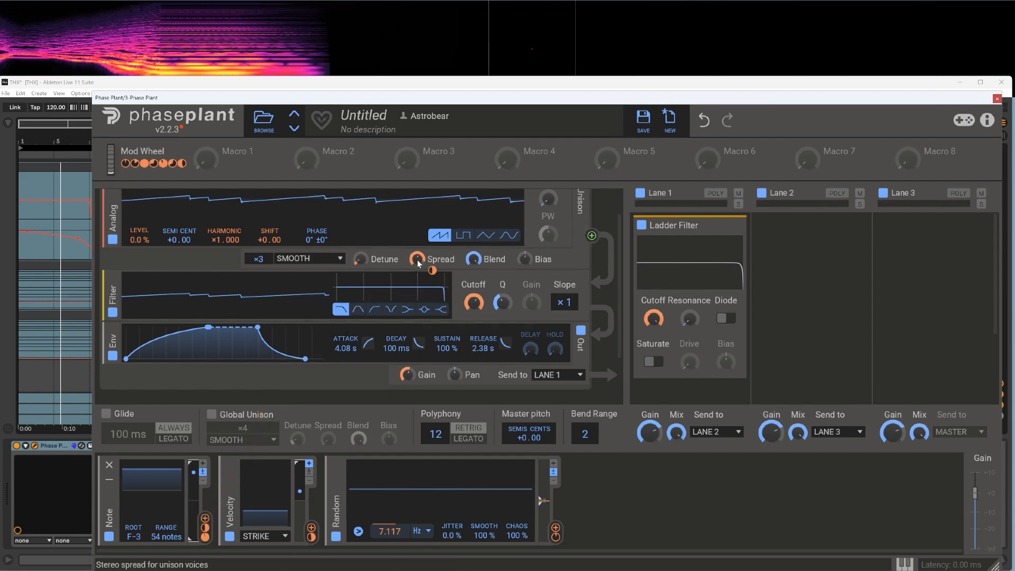
drag(437, 272, 429, 269)
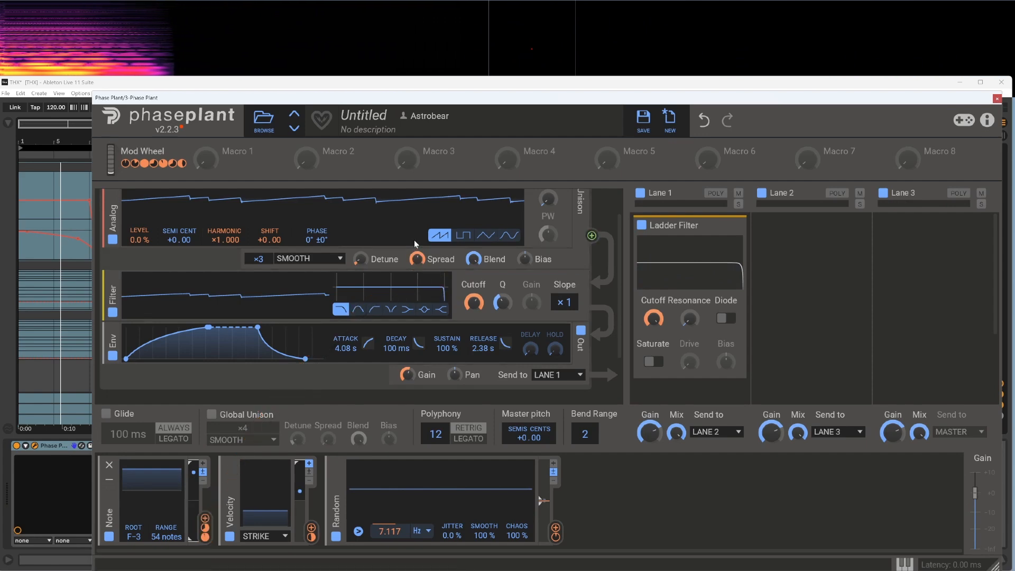
Lower the Analog oscillator's unison Blend and route the Mod Wheel to it with a positive modulation amount.
mouse_move(473, 258)
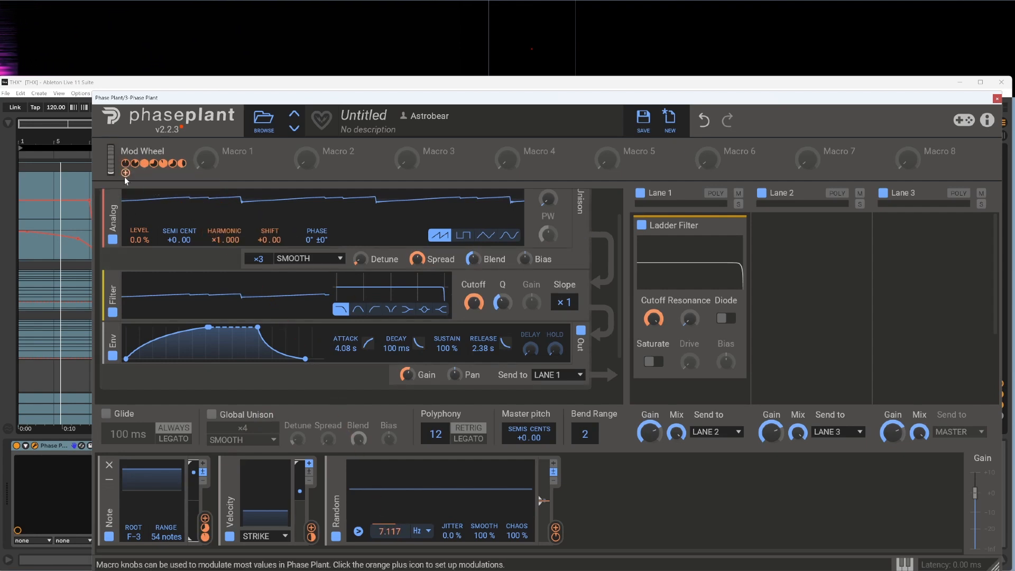
click(111, 158)
click(486, 270)
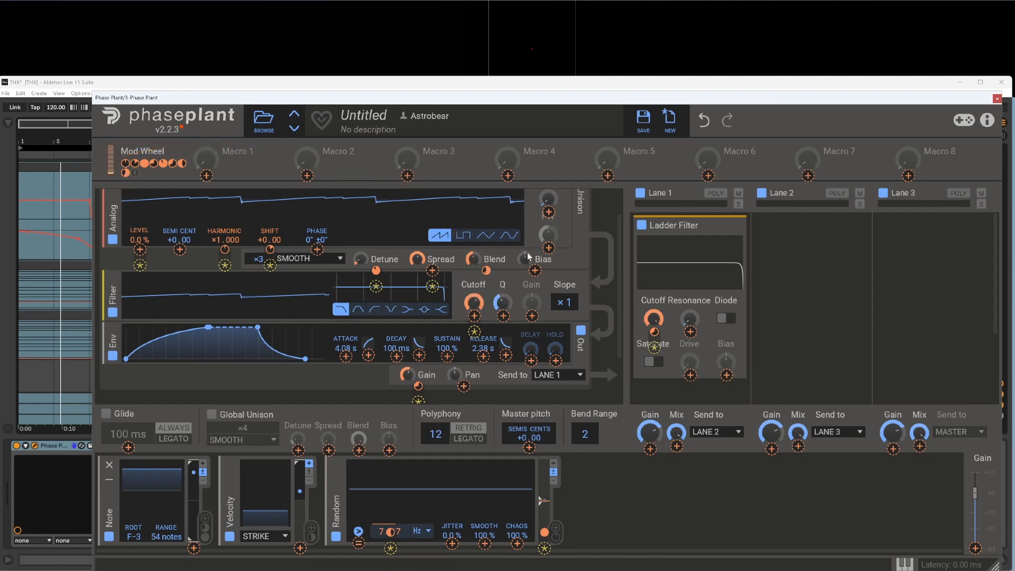
click(582, 262)
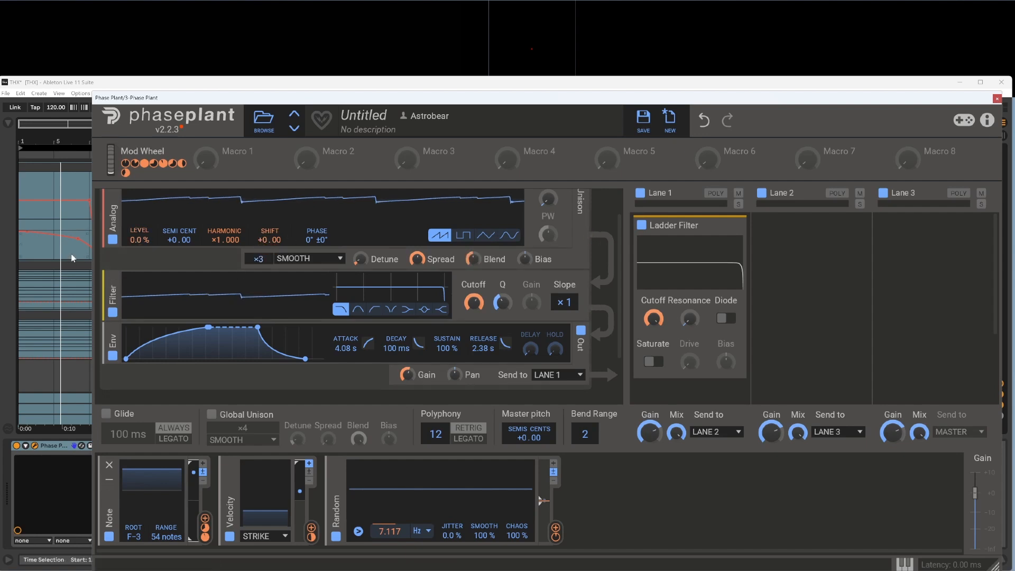
Close the polyphonic patch on track 3 and open the THX patch in track 1's Phase Plant.
click(997, 99)
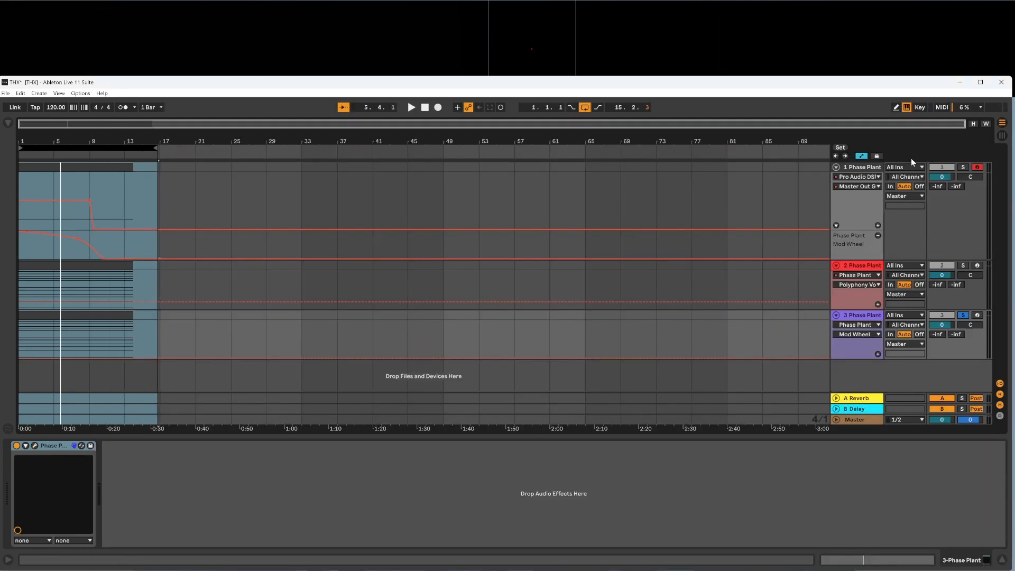
click(865, 168)
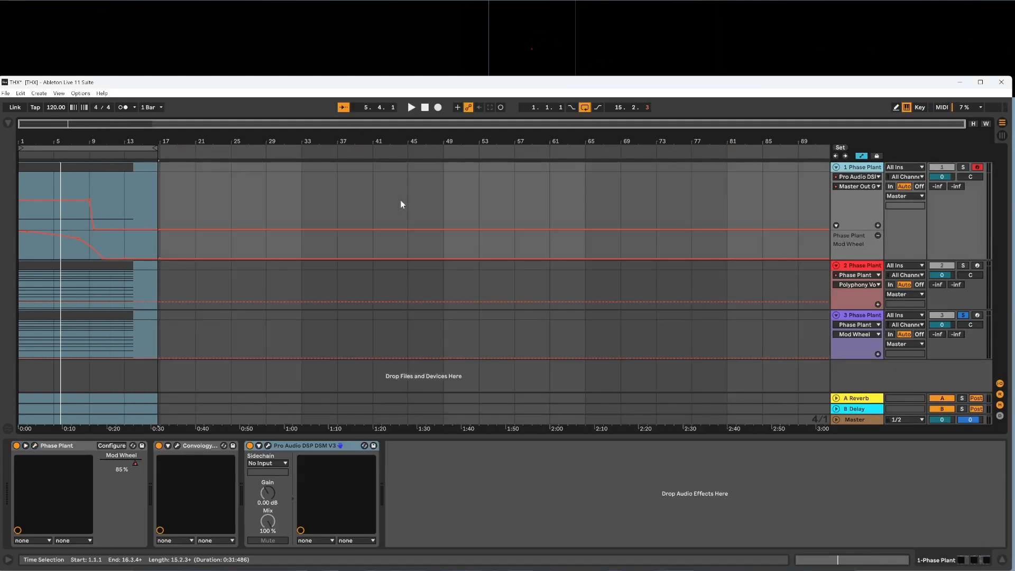
click(34, 446)
Examine the Harmonic multipliers of the stacked Analog oscillators in the THX patch, from the first oscillator down to the final filter and envelope.
scroll(210, 265, up, 5)
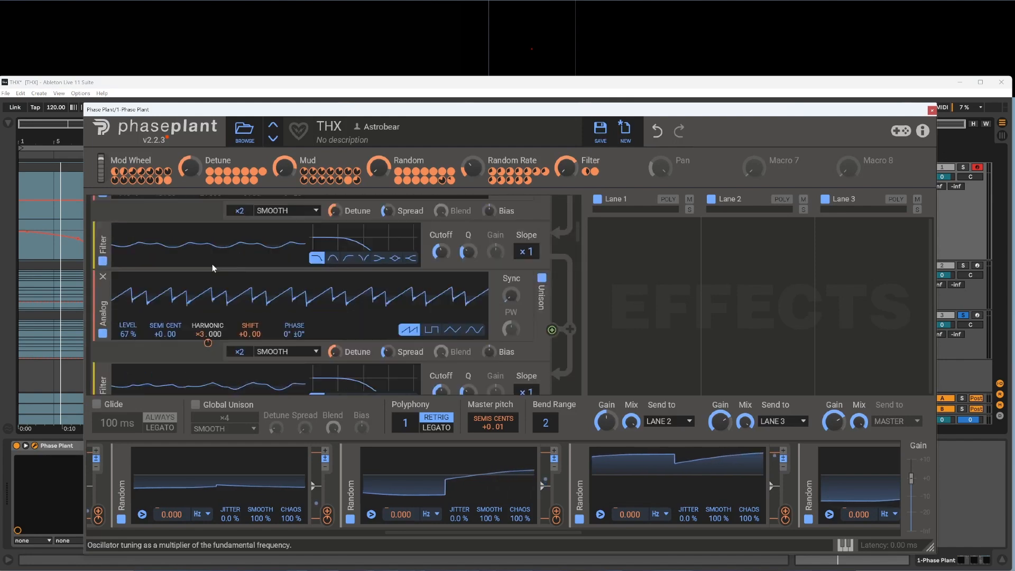
scroll(208, 275, down, 3)
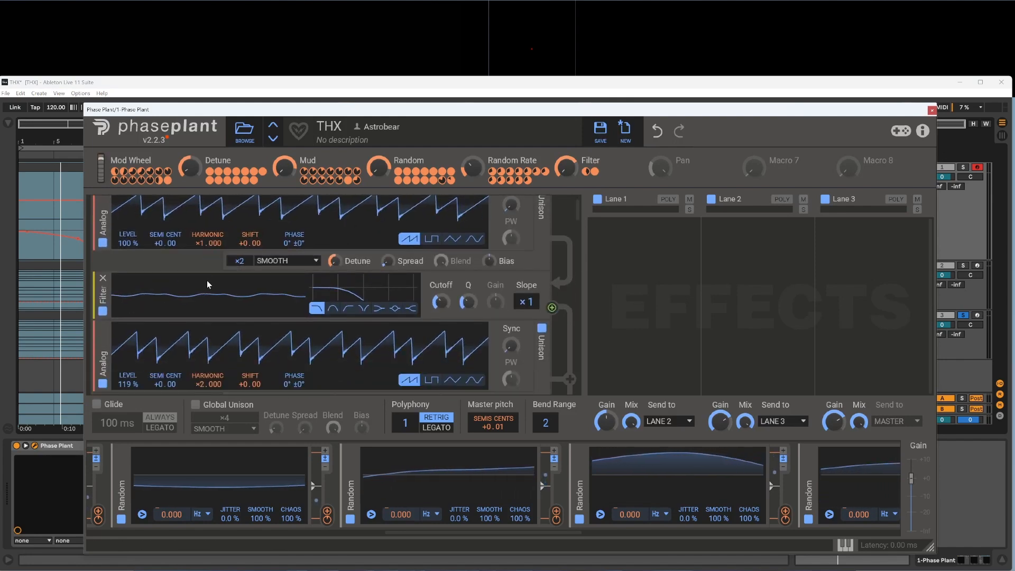
scroll(208, 344, down, 4)
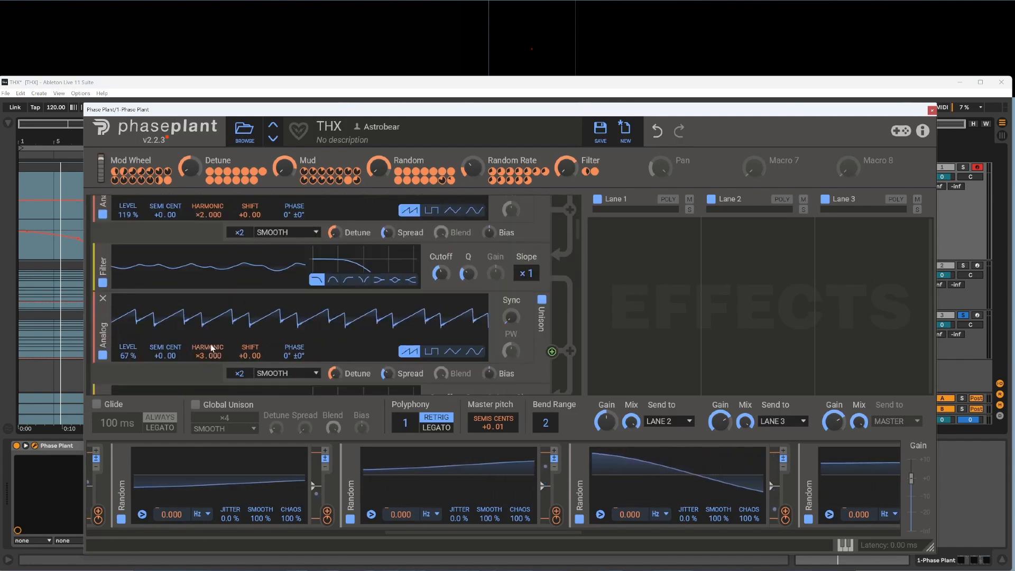
scroll(202, 322, down, 4)
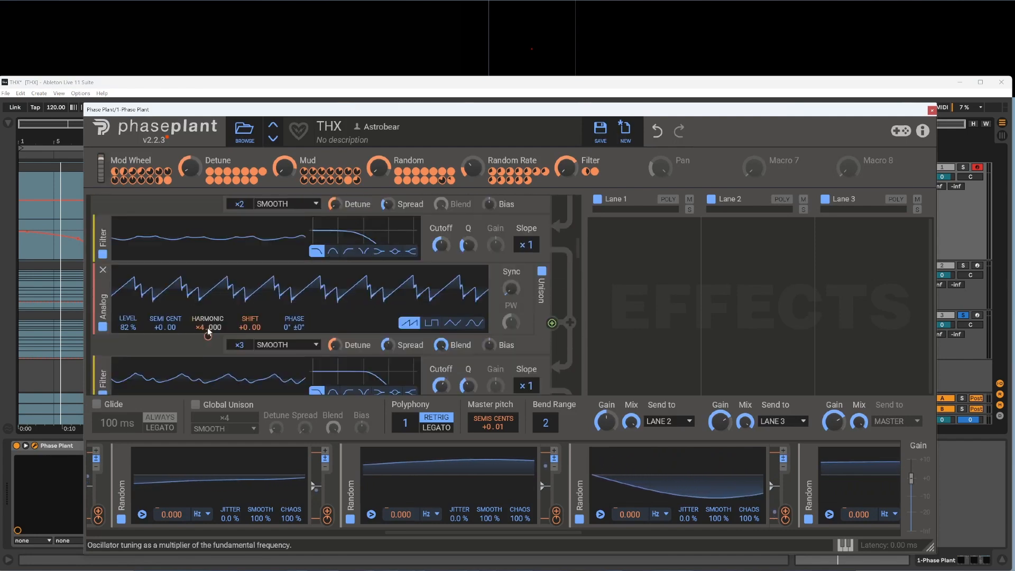
scroll(206, 327, down, 5)
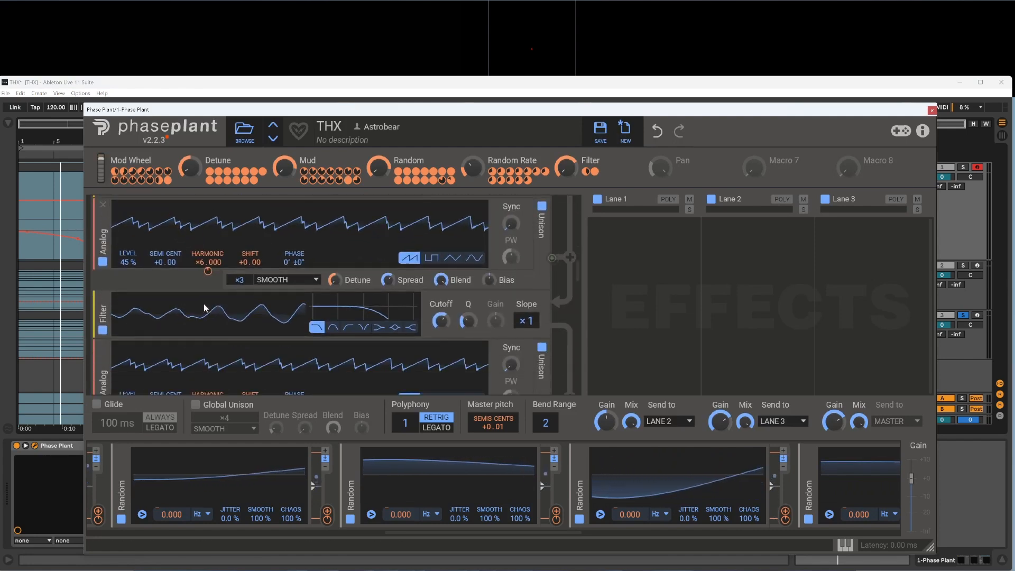
scroll(203, 306, down, 8)
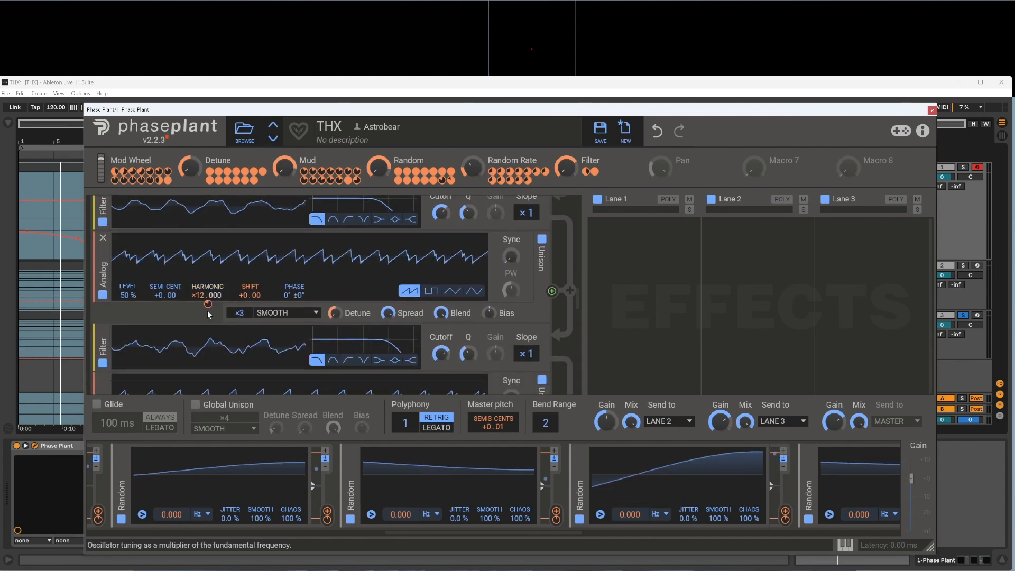
scroll(199, 306, down, 5)
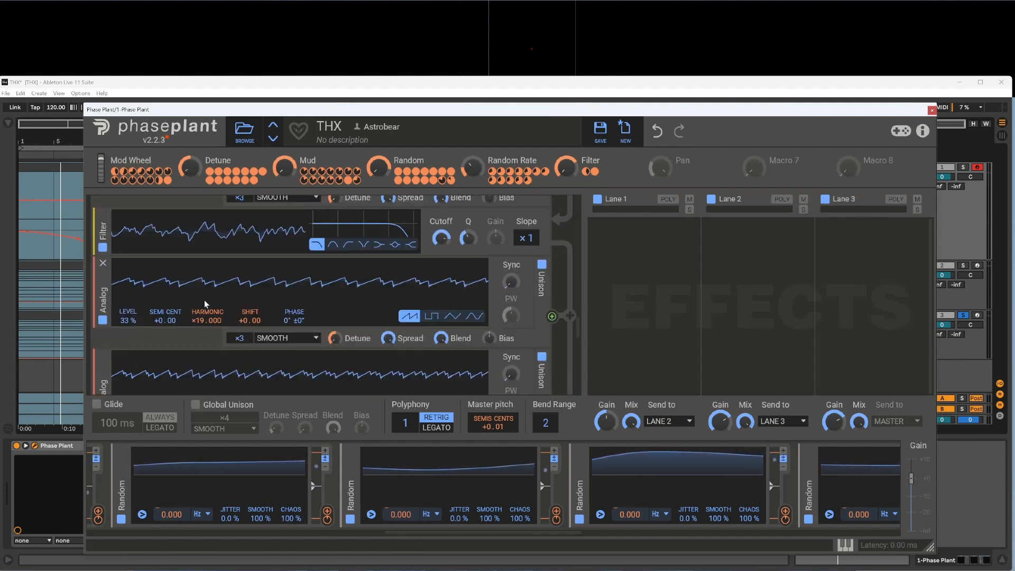
scroll(204, 306, down, 6)
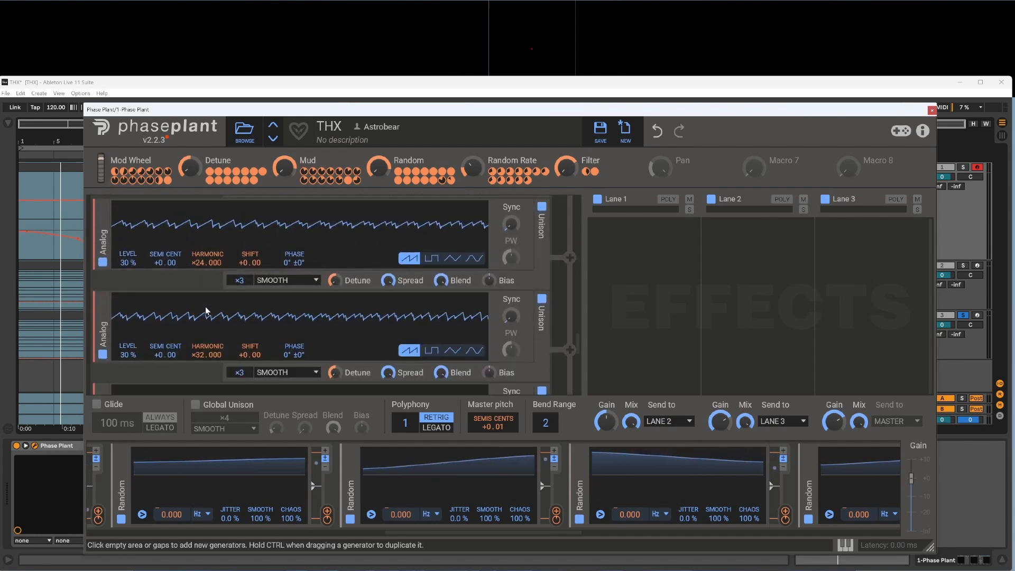
scroll(207, 327, down, 2)
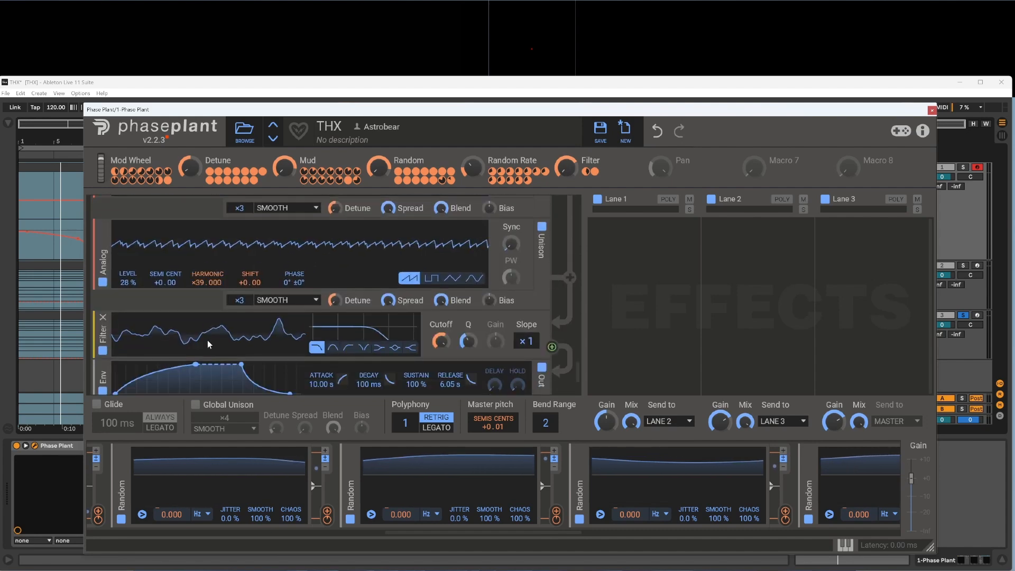
scroll(212, 295, down, 2)
scroll(209, 294, up, 3)
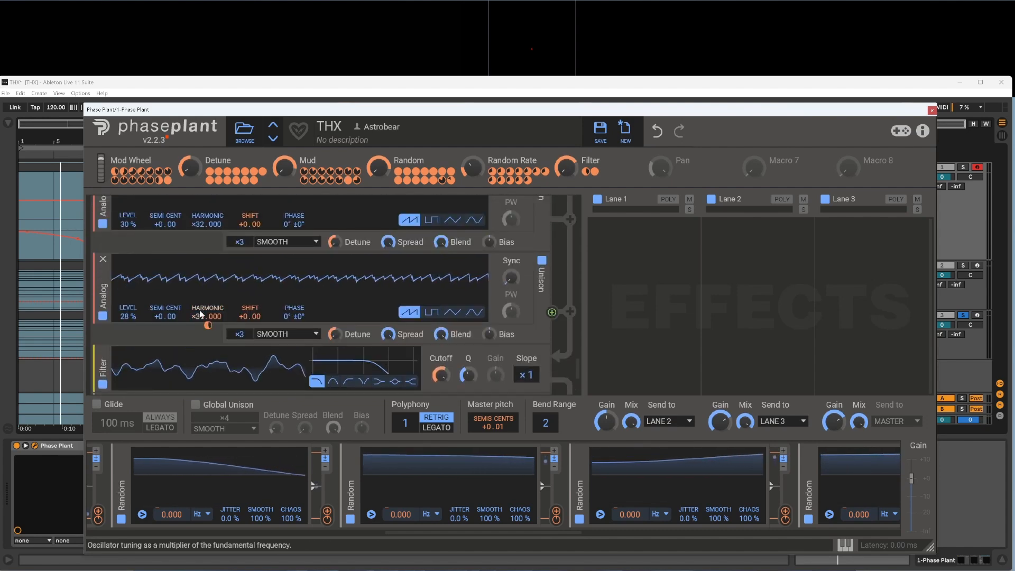
Set the Harmonic of the ×39 Analog oscillator to 40 and that of the ×19 oscillator to 20.
right_click(201, 314)
key(Escape)
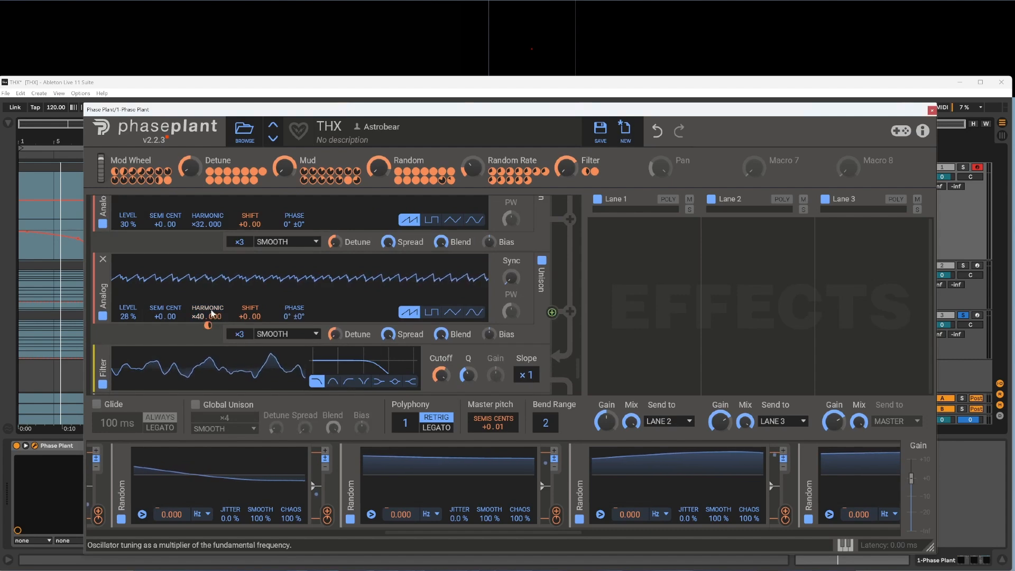
scroll(202, 312, up, 3)
scroll(208, 280, up, 1)
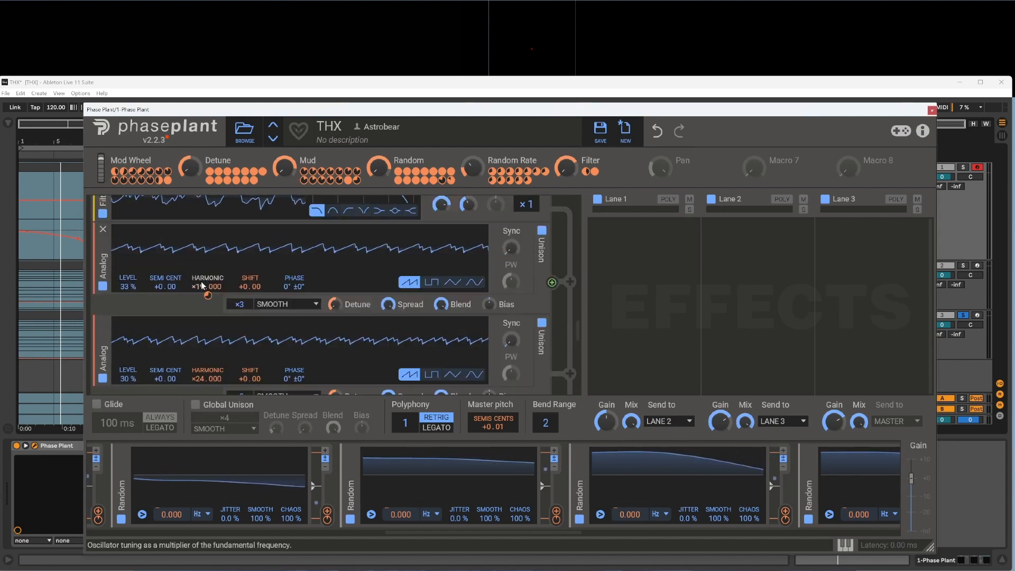
right_click(202, 285)
text(20)
key(Return)
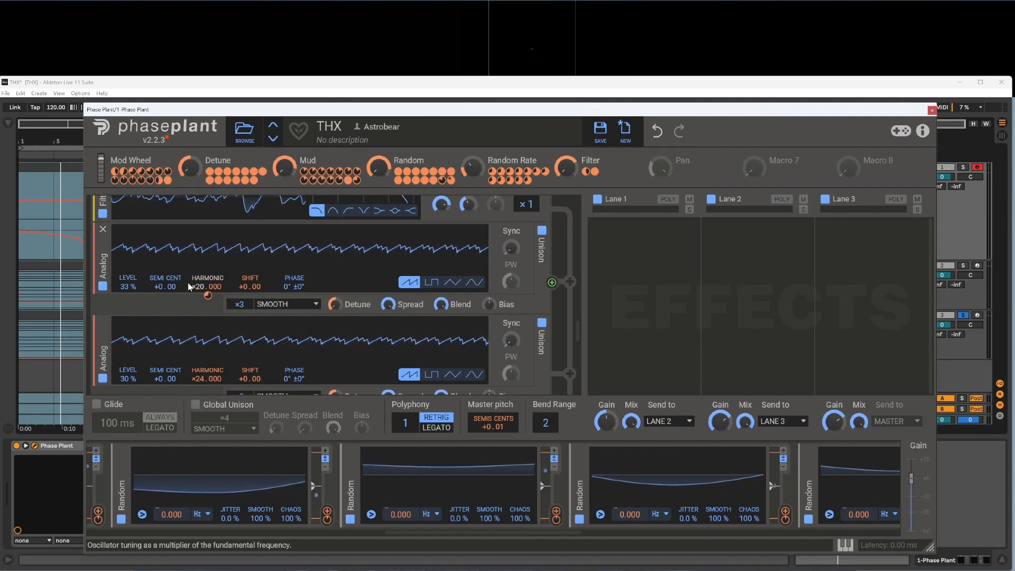
Examine the THX patch's remaining oscillators, unison settings, and the Detune macro's modulation of the Analog oscillators.
scroll(201, 296, down, 5)
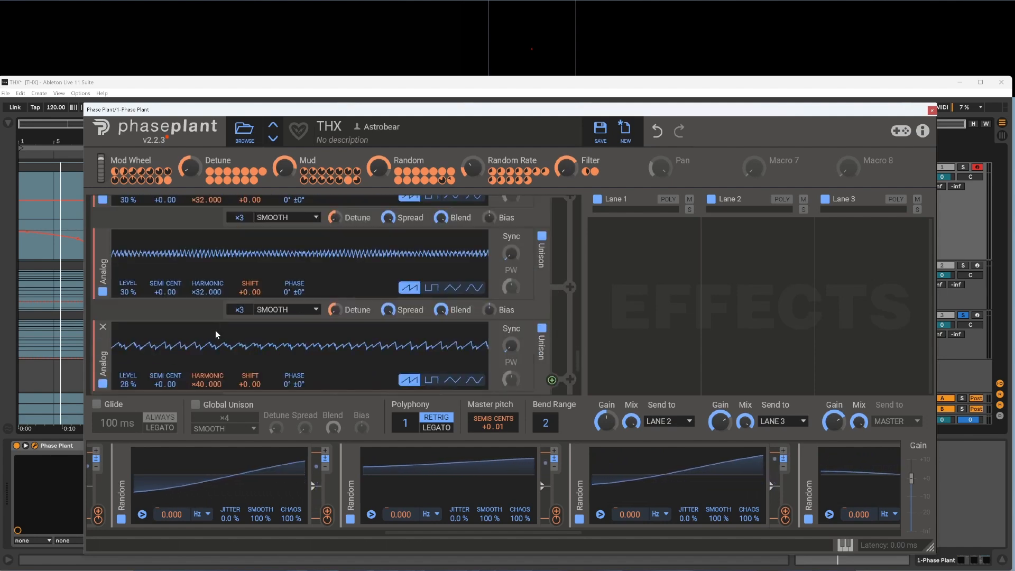
scroll(228, 279, up, 4)
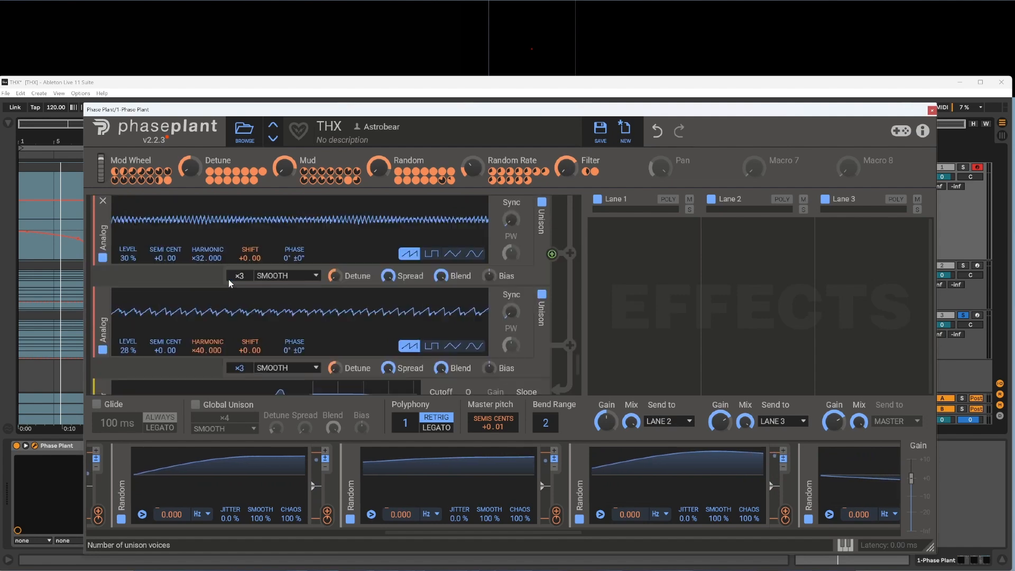
scroll(220, 268, up, 4)
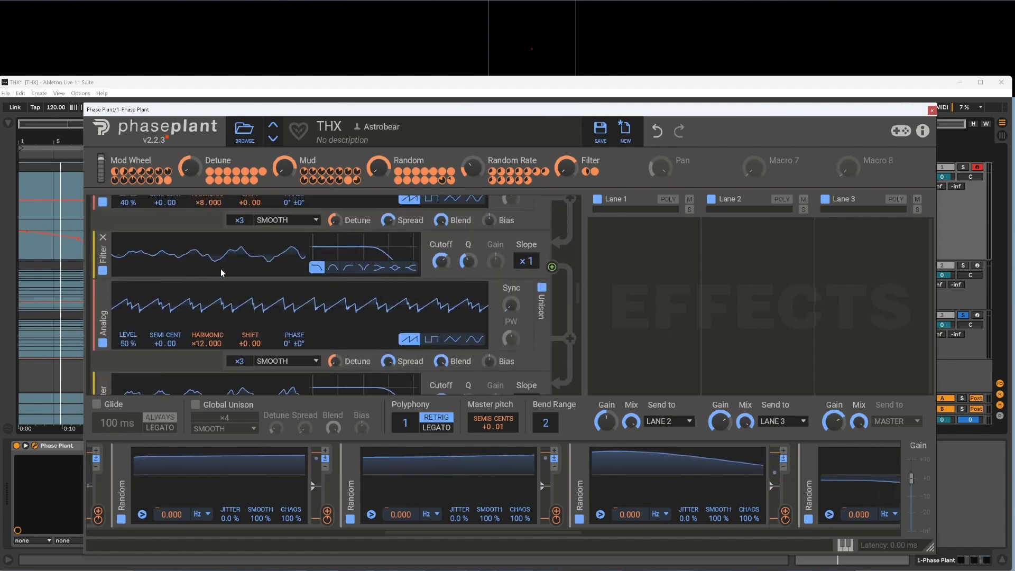
drag(220, 172, 243, 182)
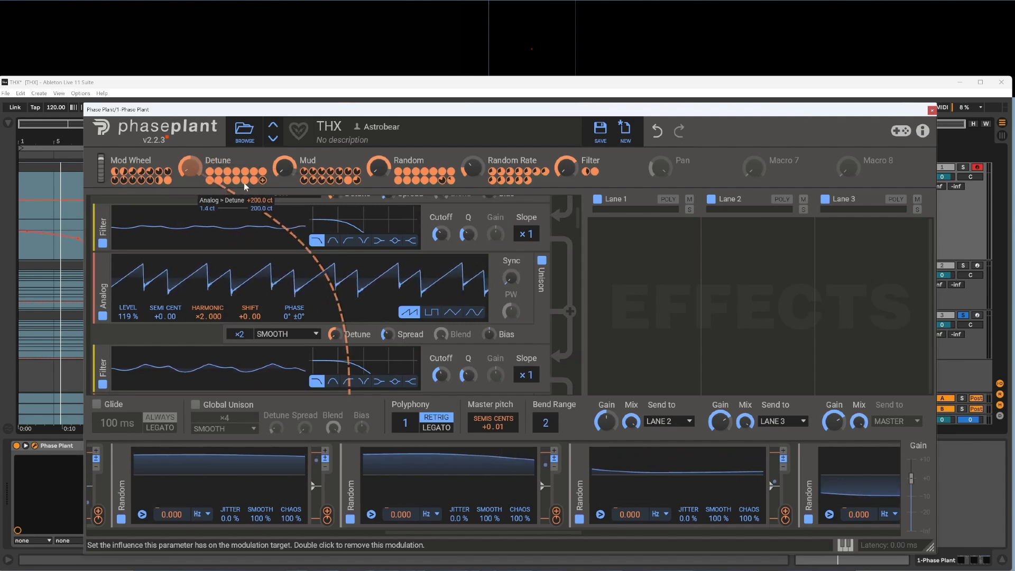
scroll(345, 344, down, 3)
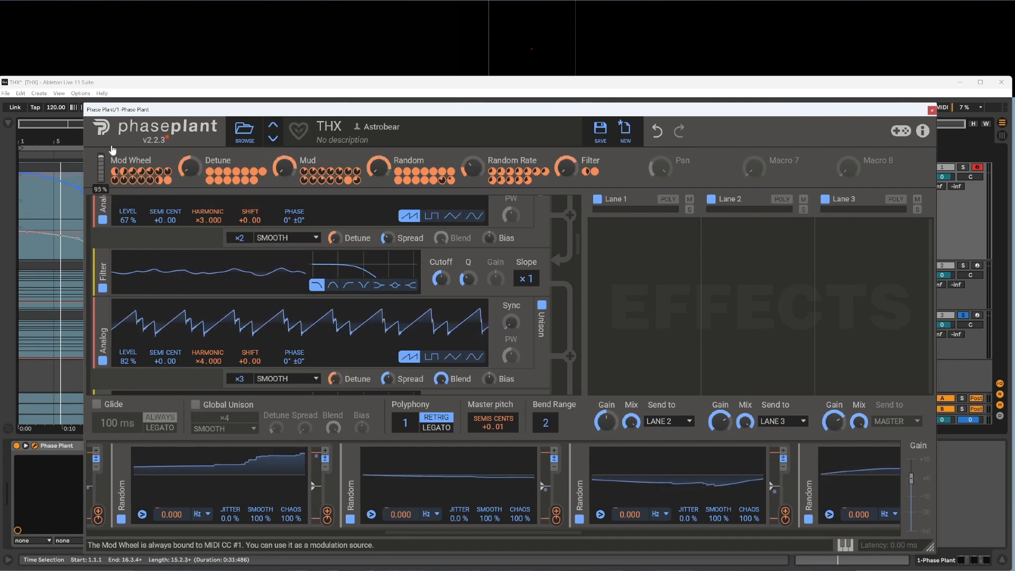
scroll(376, 286, up, 6)
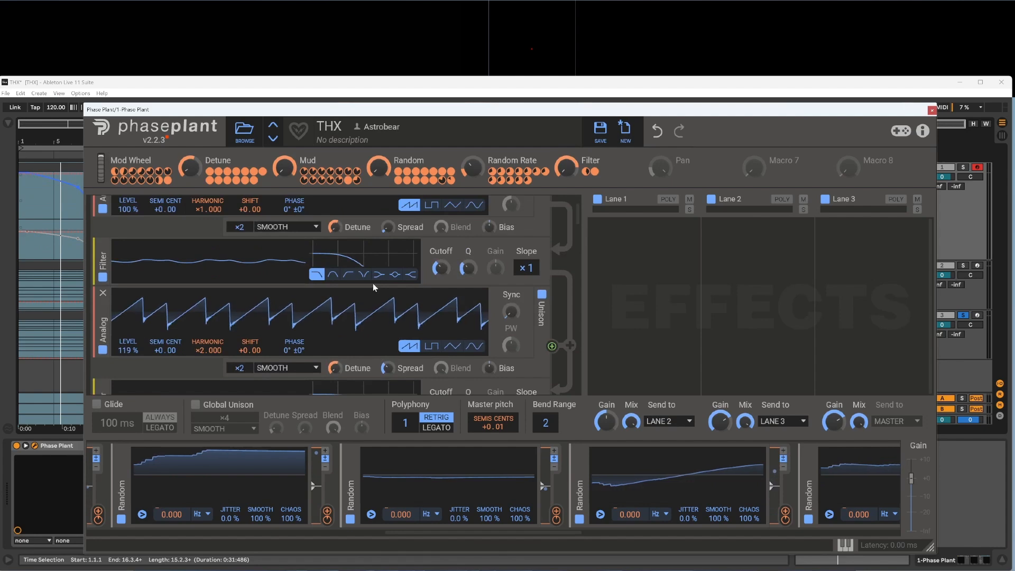
scroll(323, 269, down, 1)
scroll(324, 268, up, 1)
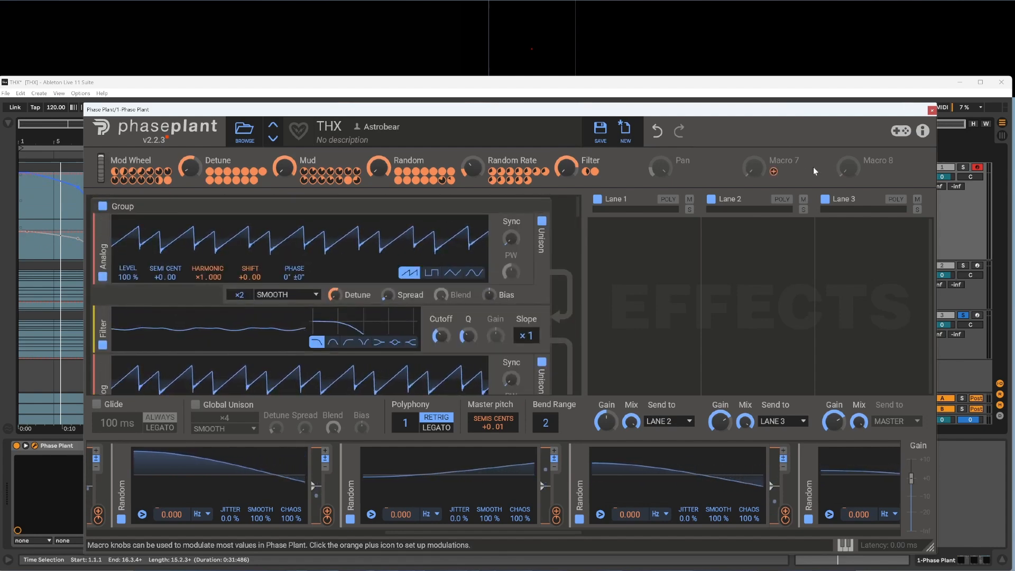
Close the THX patch, open the Convology XT reverb on track 2, and reposition its window to view the settings.
click(931, 110)
click(866, 316)
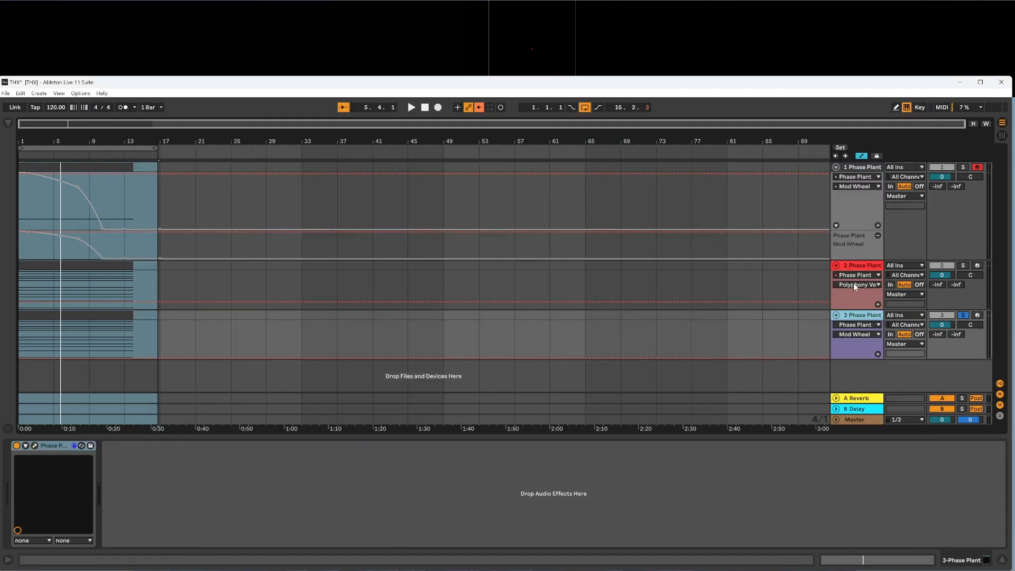
click(860, 268)
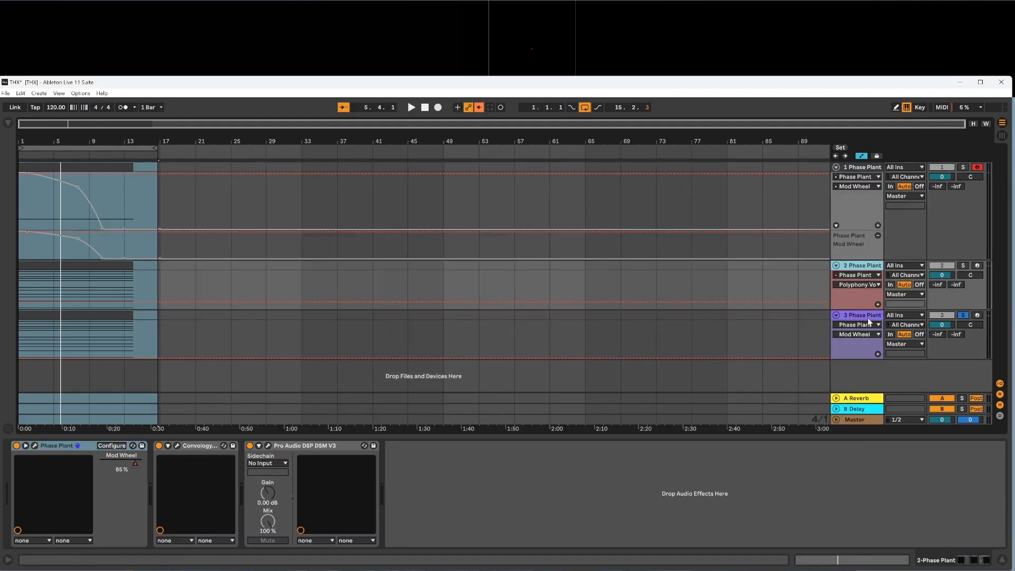
click(177, 447)
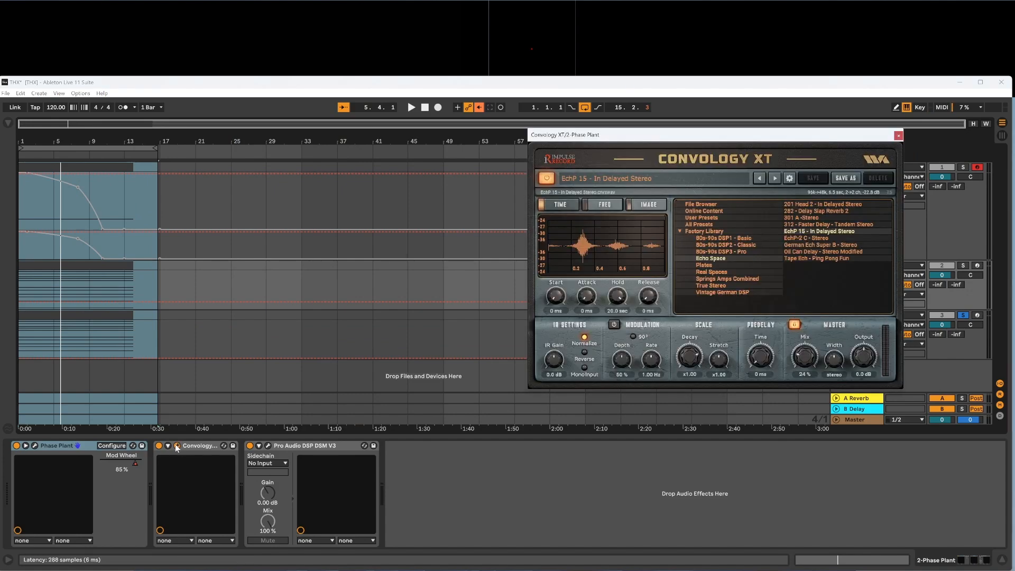
drag(624, 141, 257, 208)
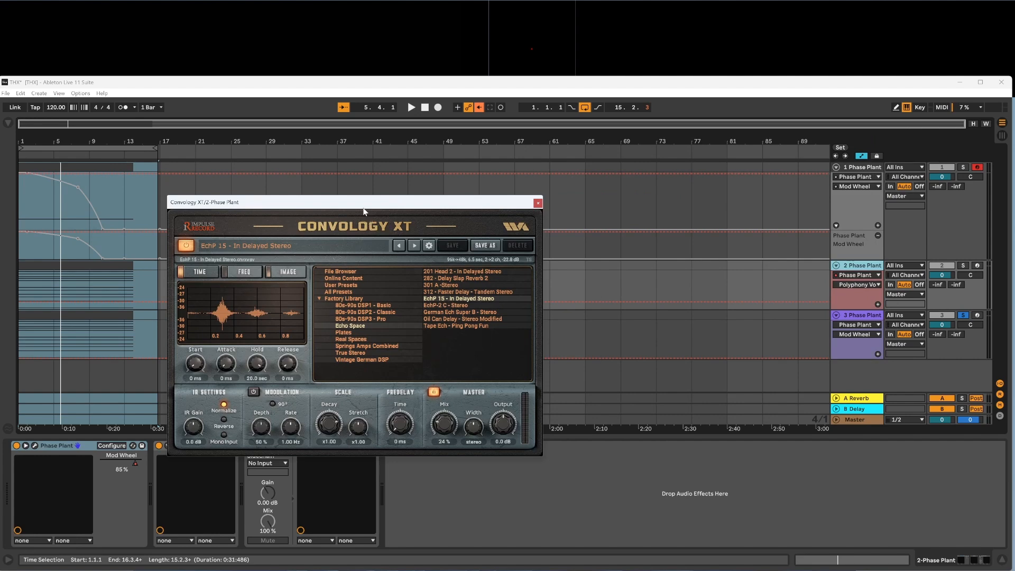
Close track 2's Convology XT window and show the device chain of track 3.
drag(361, 210, 407, 221)
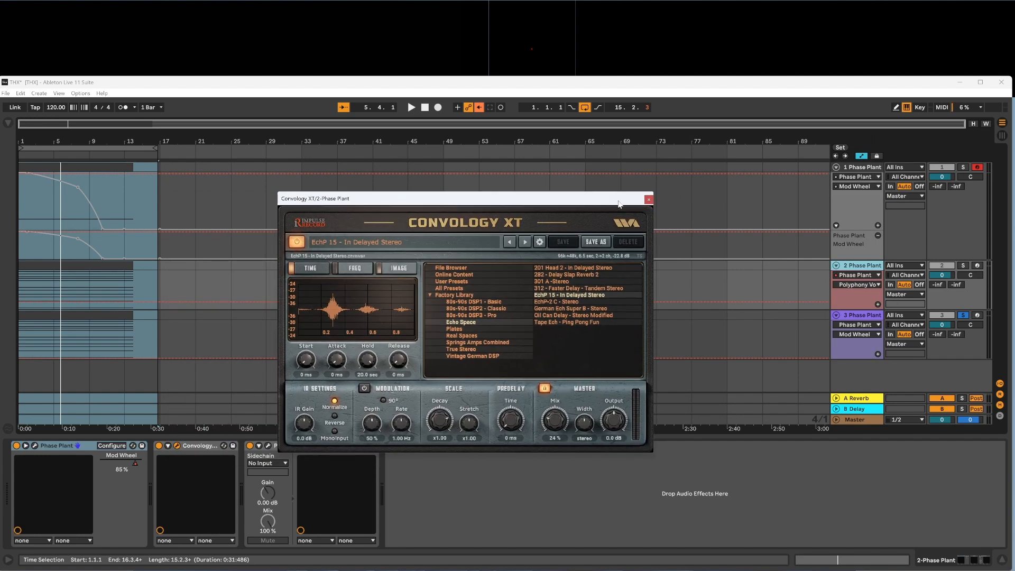
click(649, 200)
click(862, 315)
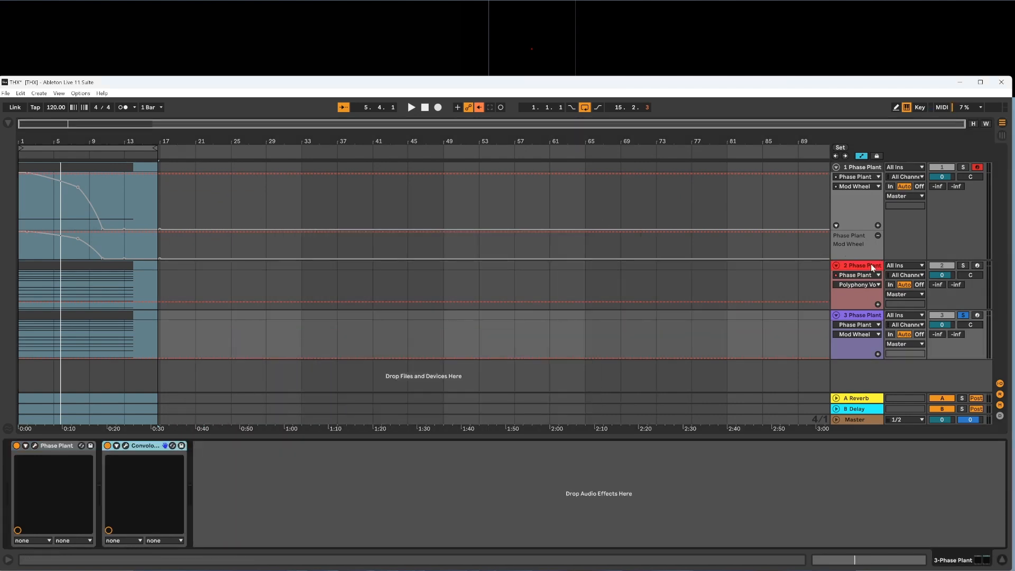
Copy the Pro Audio DSP DSM V3 compressor from track 2 to the end of track 3's chain and open its settings.
click(869, 265)
click(326, 447)
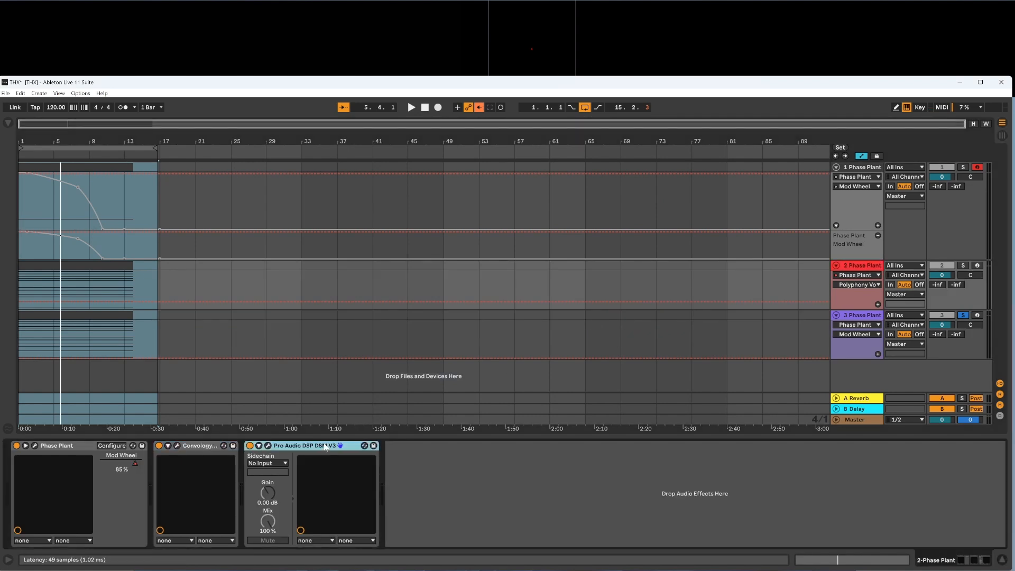
click(862, 317)
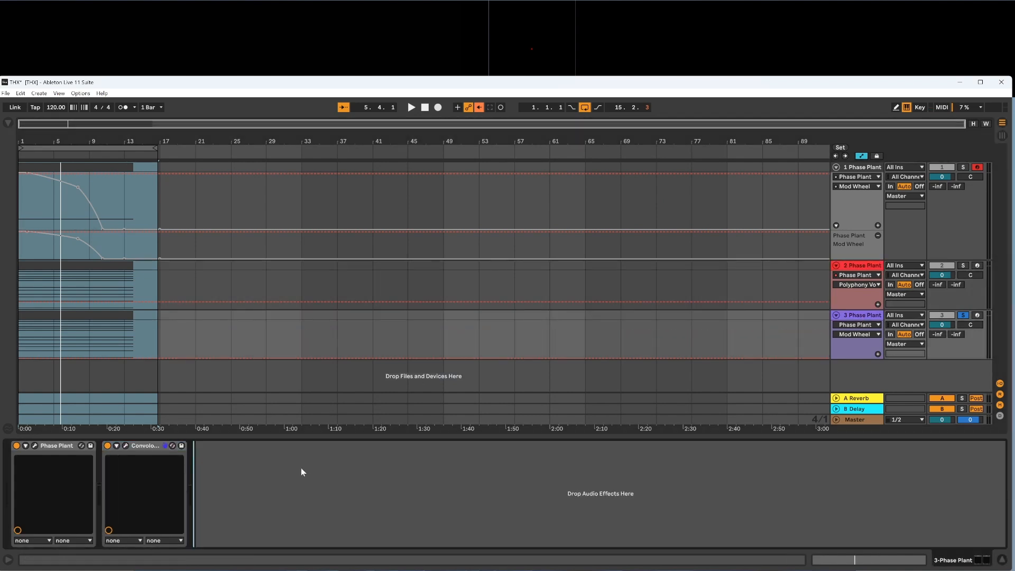
key(ctrl+v)
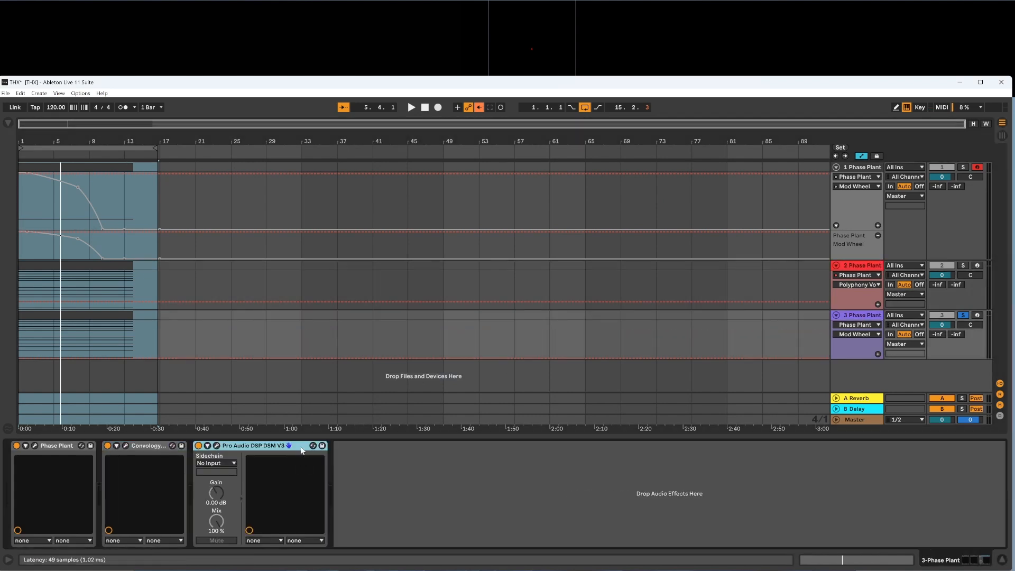
click(216, 446)
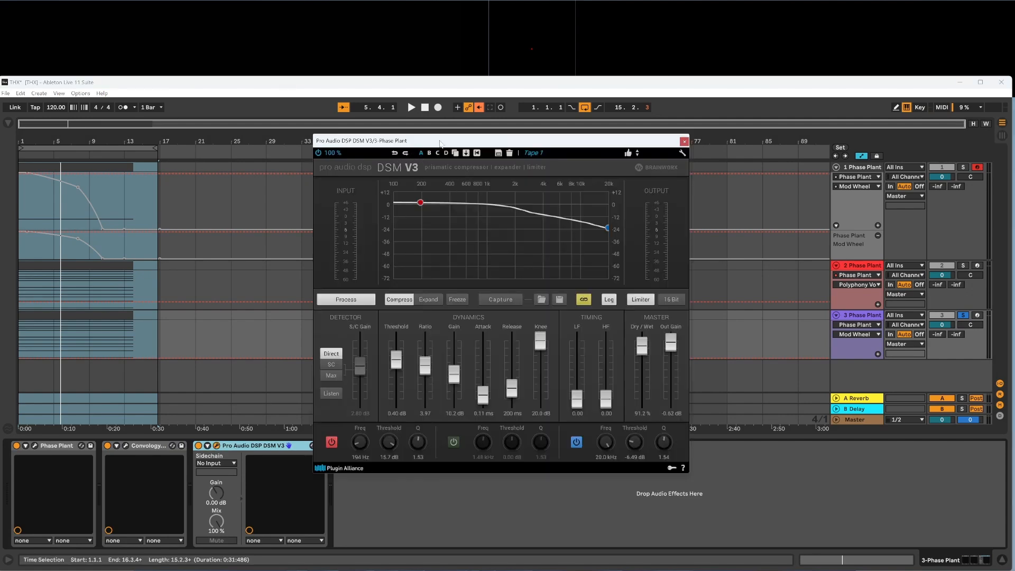
drag(447, 141, 376, 119)
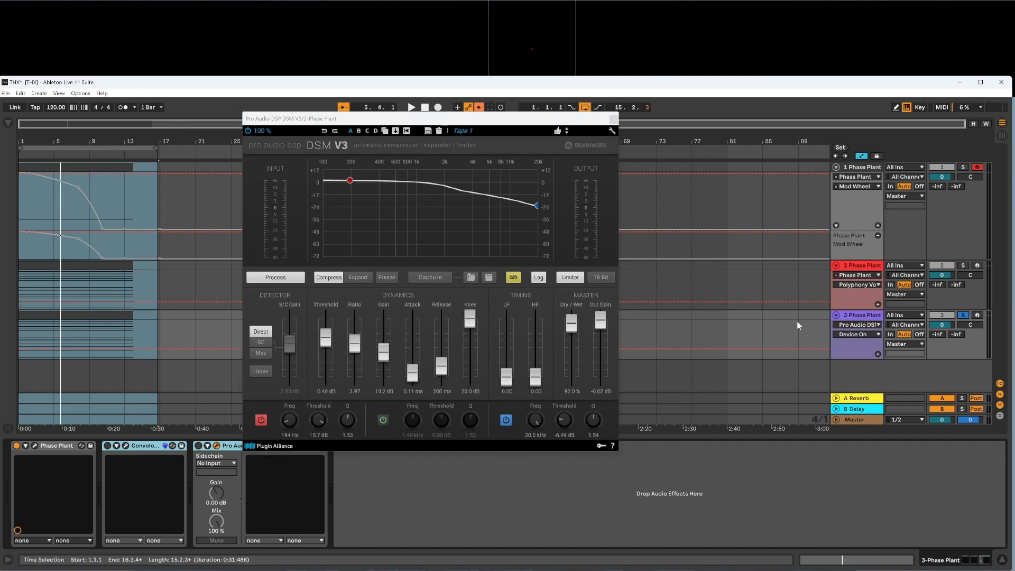
Show track 3's Phase Plant Mod Wheel automation in its own lane and paste track 1's Mod Wheel curve there from bar 1 to 17.
click(857, 325)
click(852, 342)
click(855, 334)
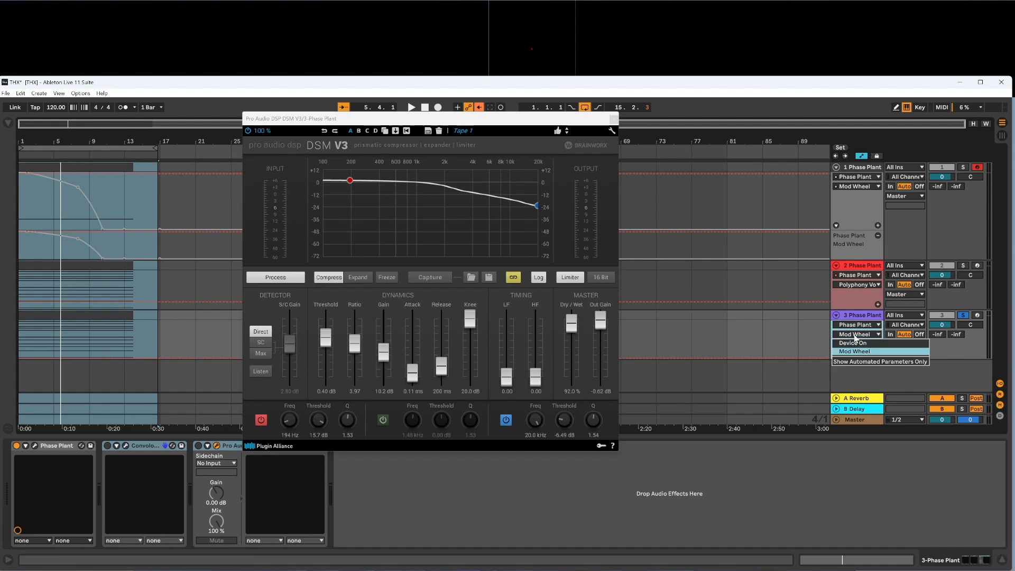
drag(157, 250, 9, 249)
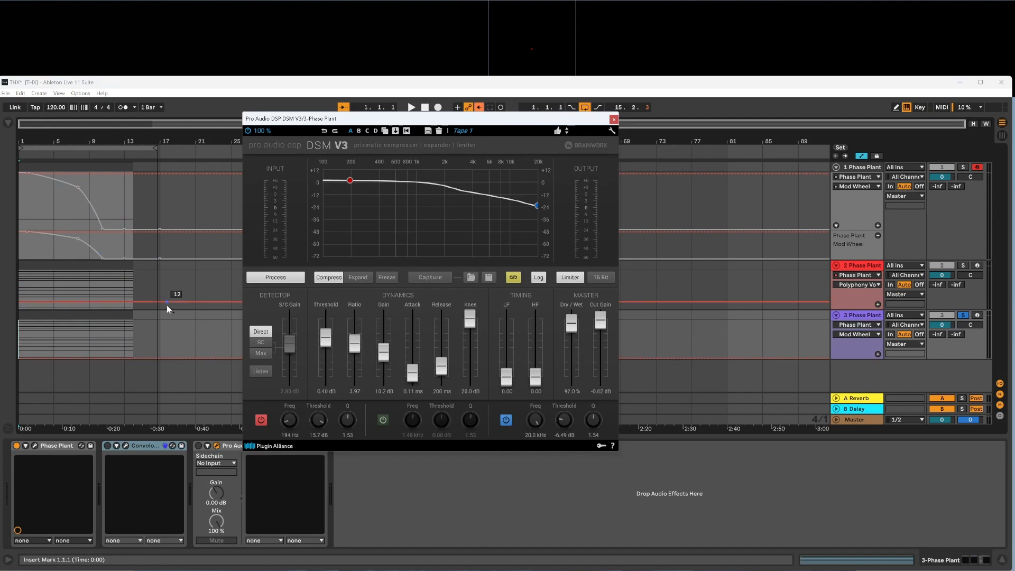
click(877, 354)
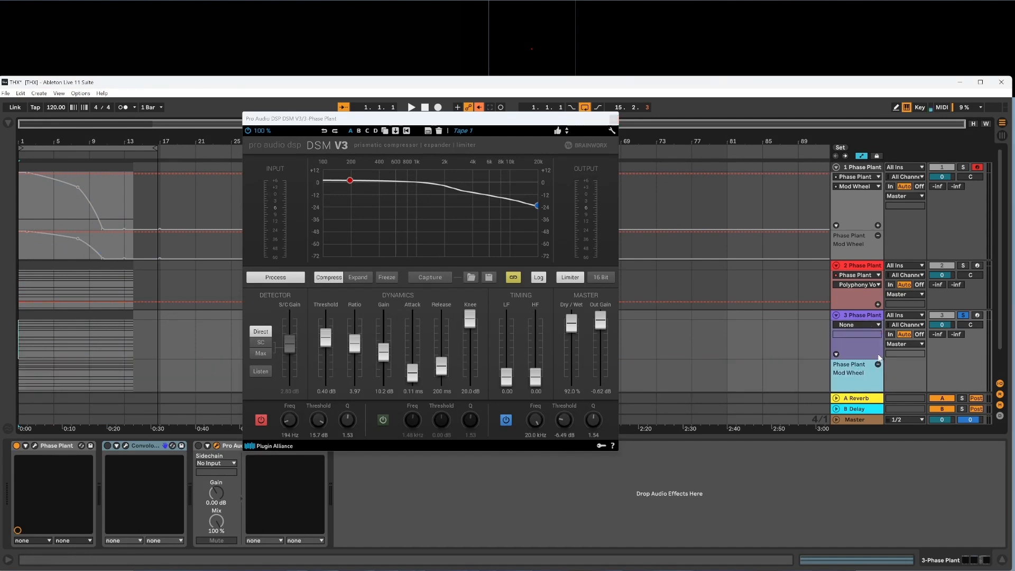
click(22, 377)
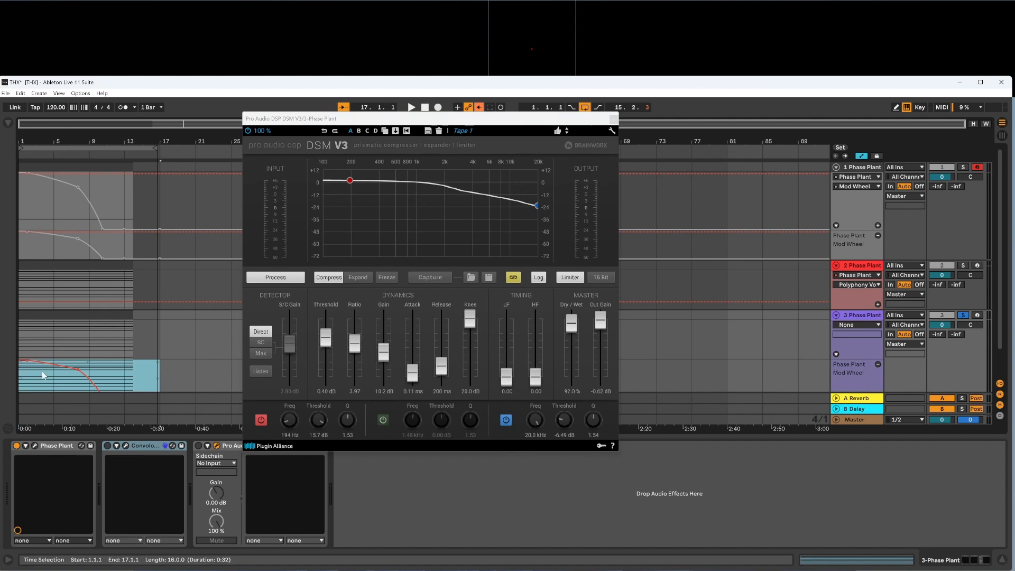
Play the arrangement to hear track 3 with the Mod Wheel curve, stop it, and place the insert marker at bar 17.
key(ctrl+a)
click(109, 149)
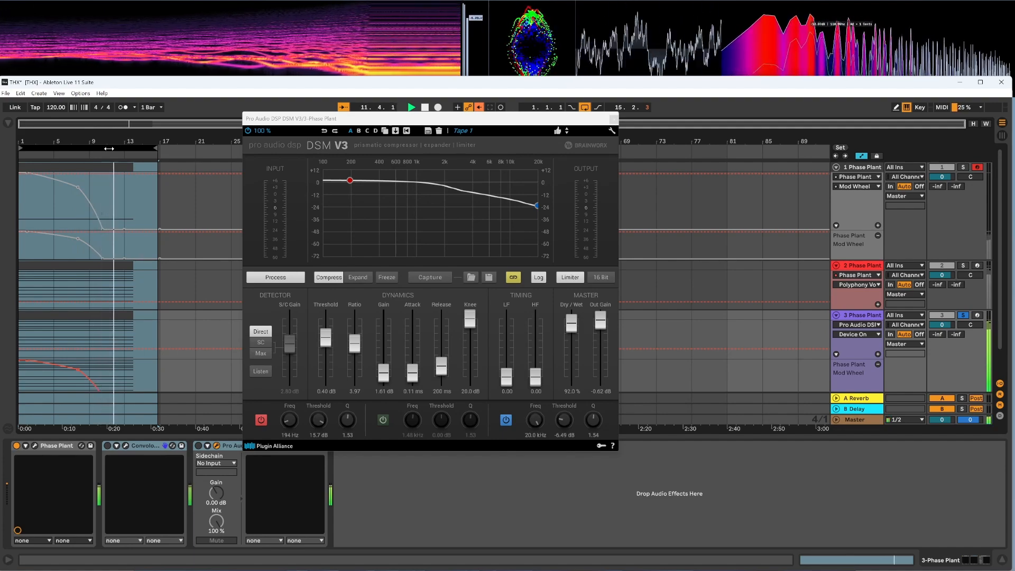
key(space)
right_click(165, 212)
click(194, 394)
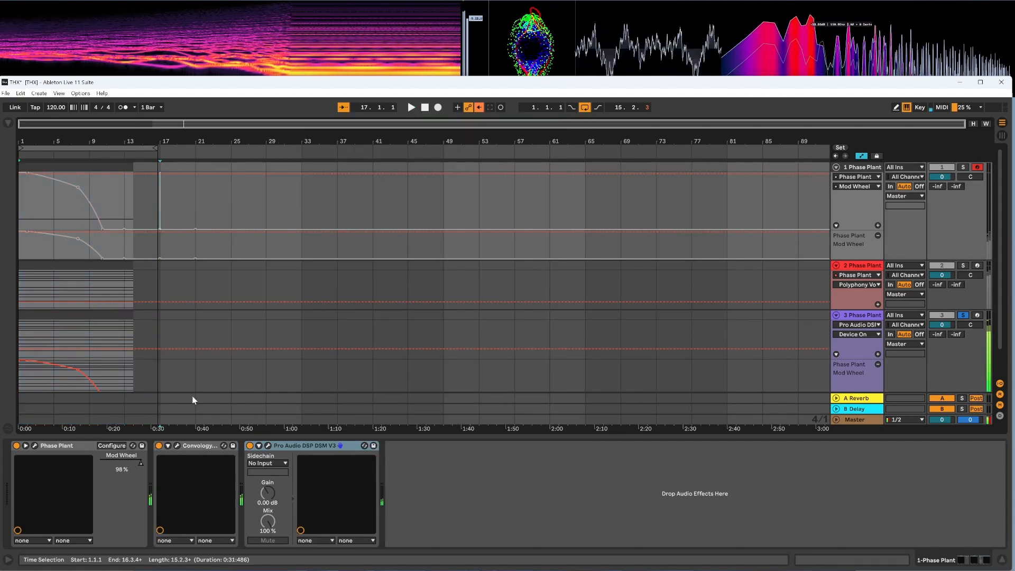
Select the Convology XT reverb on track 3 and play the arrangement again to listen to the result.
click(856, 317)
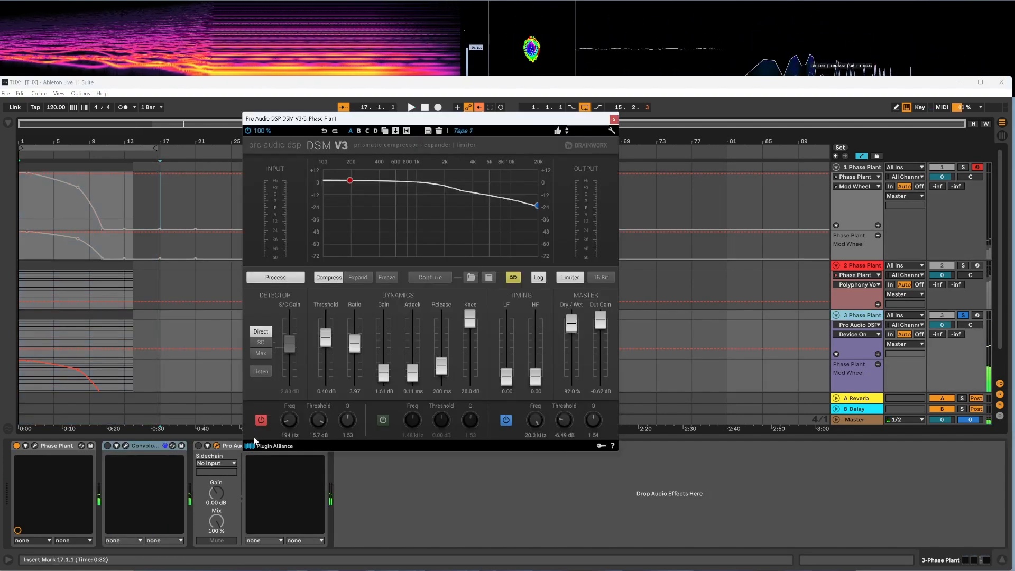
click(119, 448)
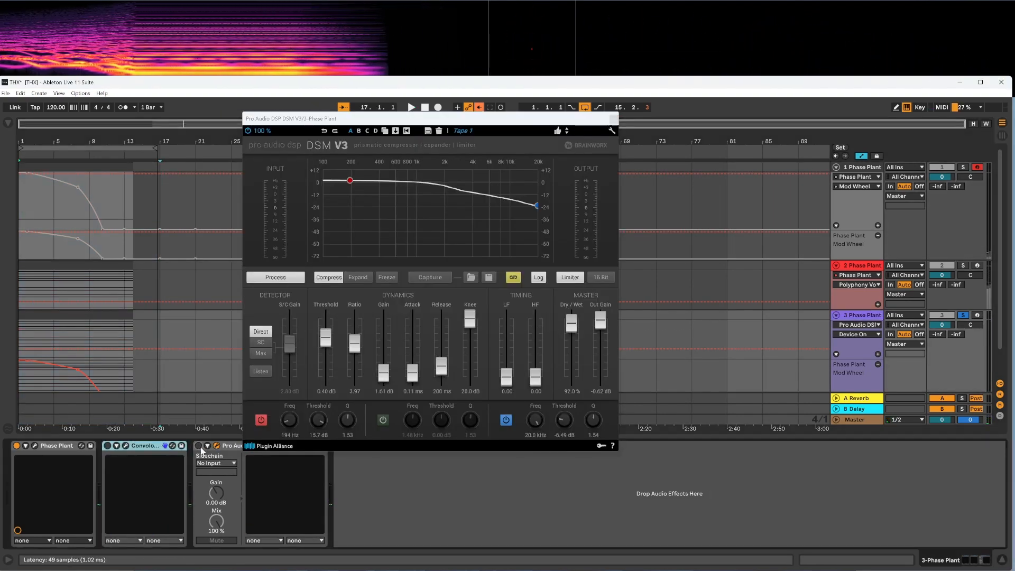
click(102, 148)
key(space)
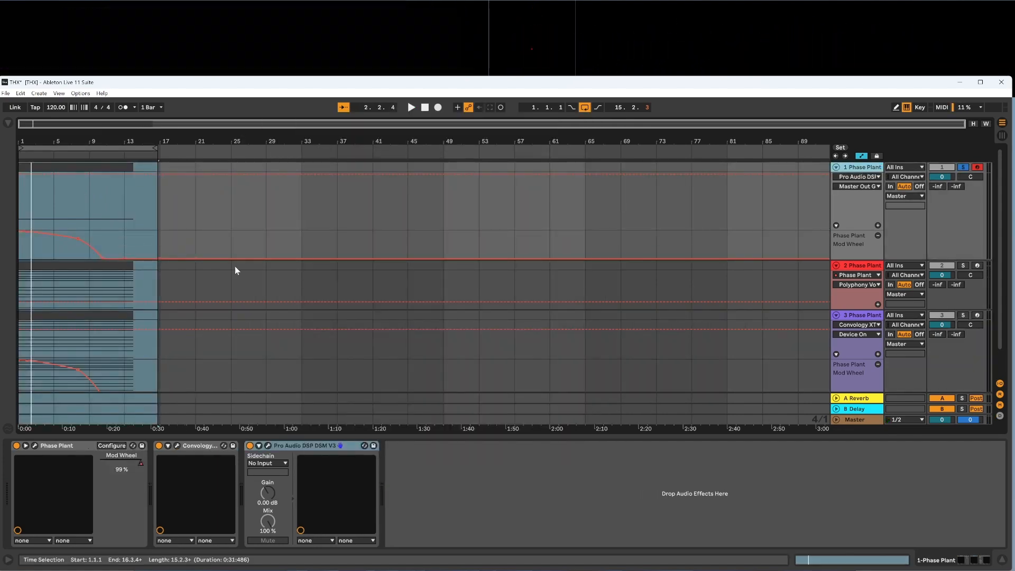
Open the THX patch on track 1 at its first Analog oscillator and play the arrangement to hear it.
click(33, 447)
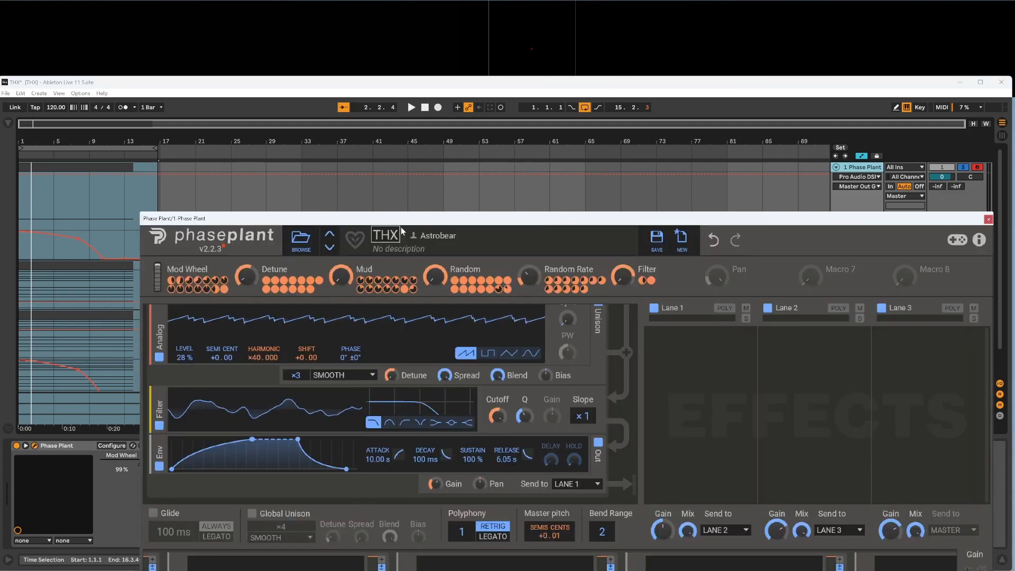
drag(406, 221, 426, 106)
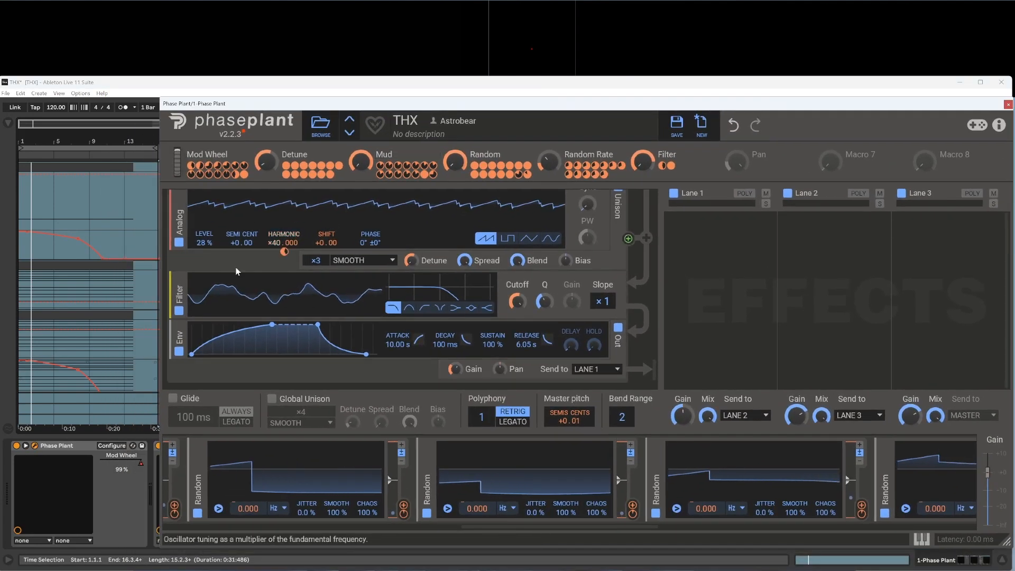
scroll(293, 253, up, 10)
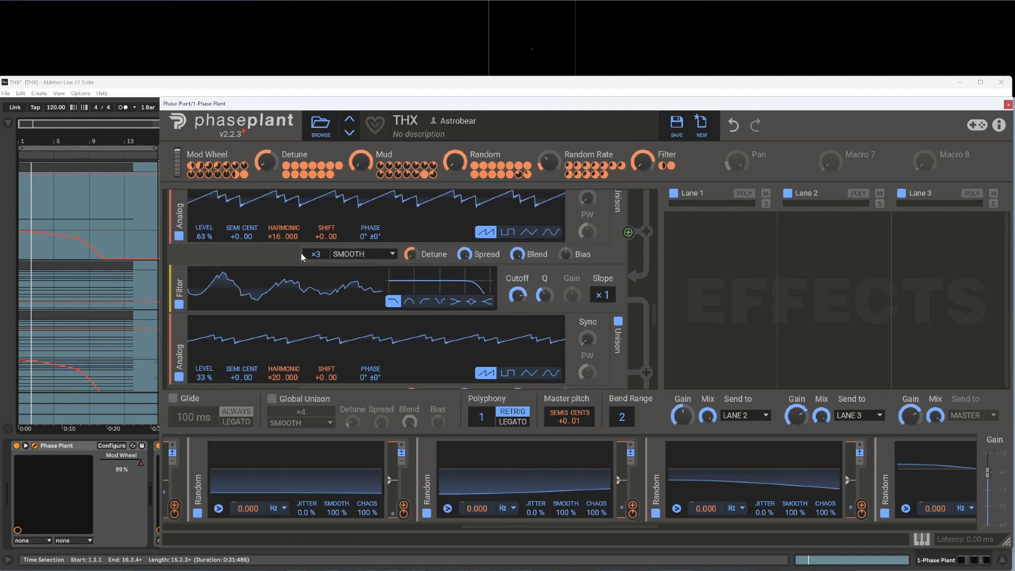
scroll(300, 252, up, 8)
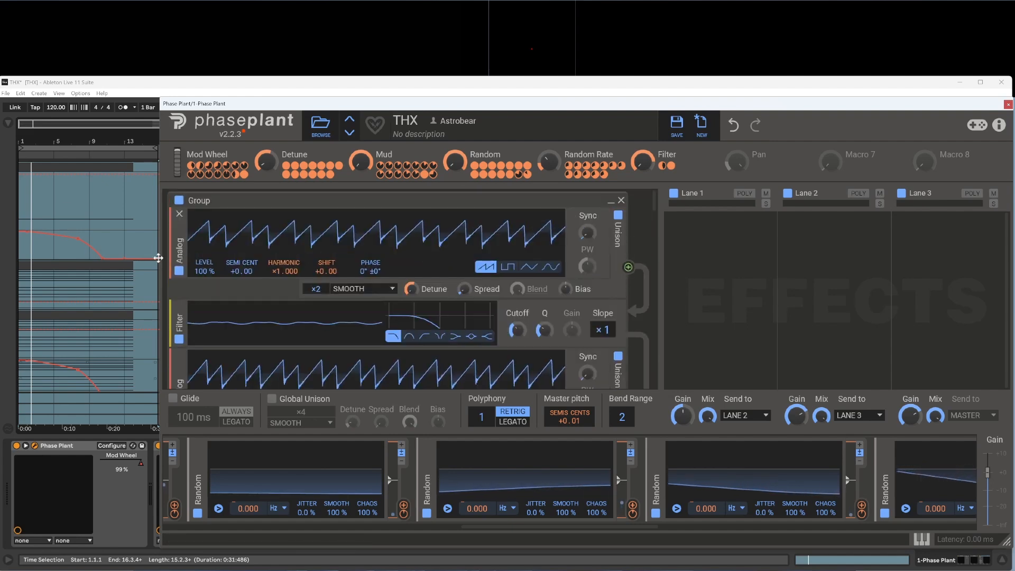
click(68, 147)
key(space)
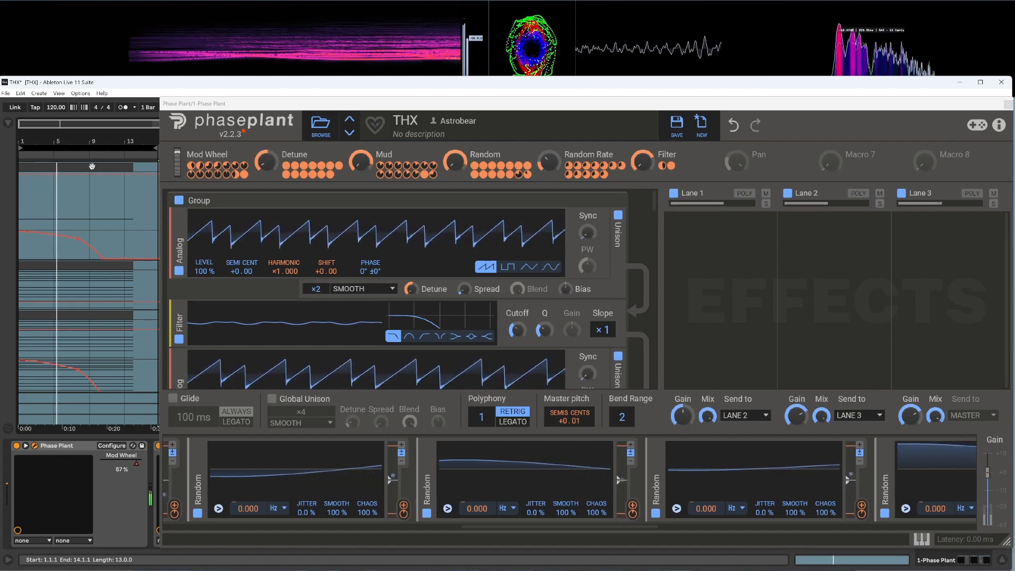
Examine the Level values of the THX patch's Analog oscillators from the ×1 through the ×8 harmonic.
scroll(343, 243, down, 3)
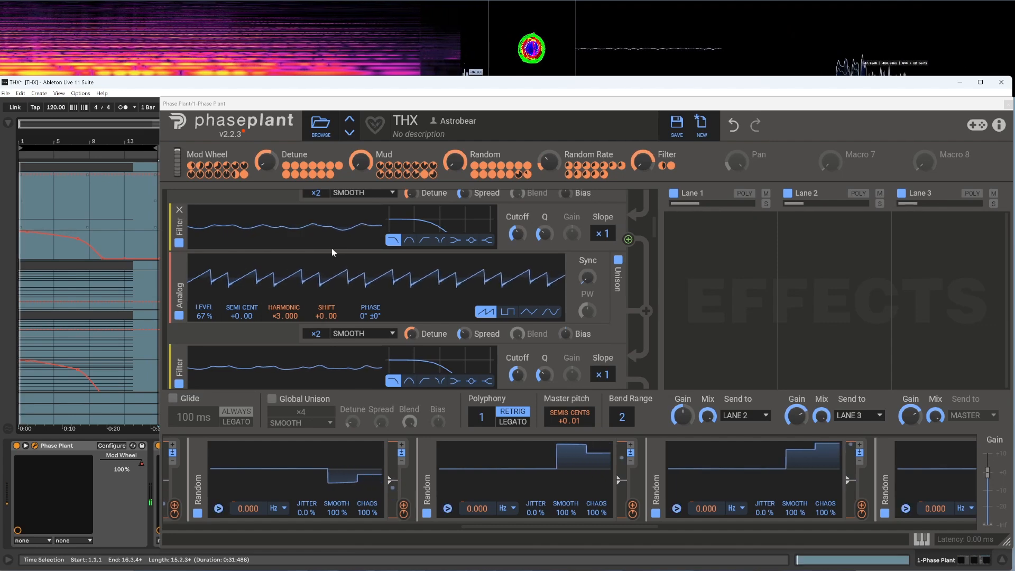
scroll(407, 291, down, 1)
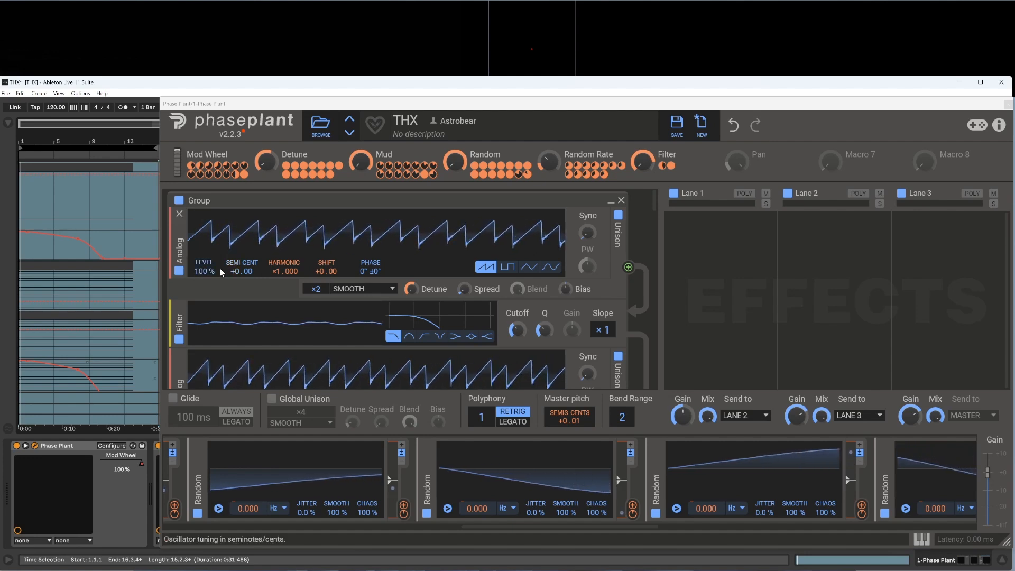
scroll(208, 317, down, 2)
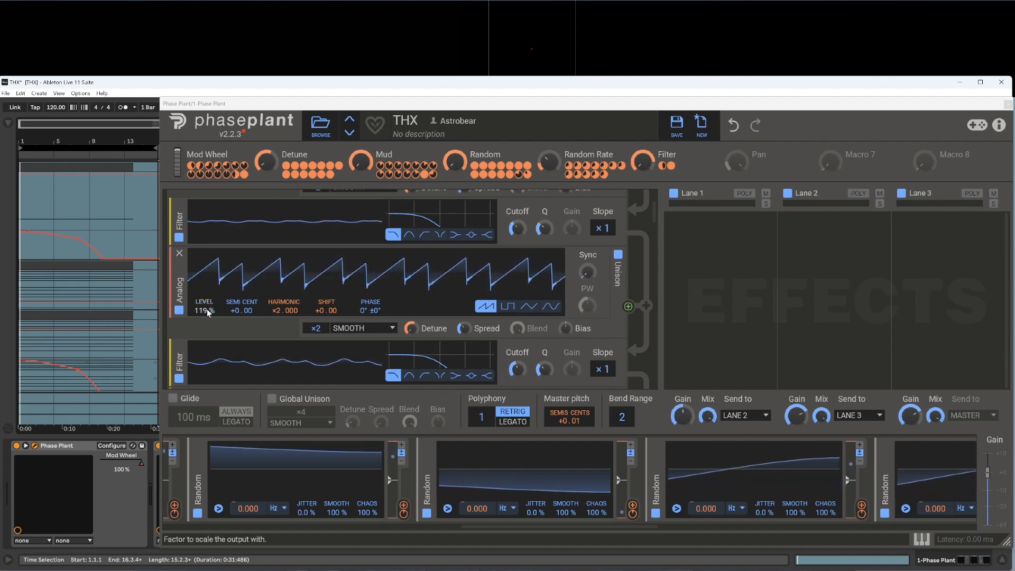
scroll(282, 301, down, 4)
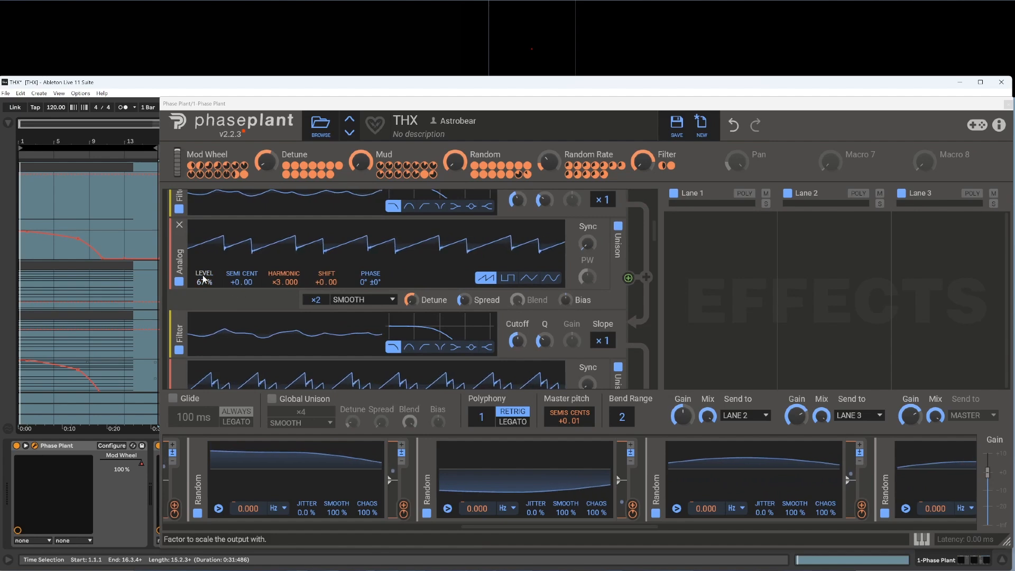
scroll(224, 300, down, 5)
scroll(214, 293, down, 2)
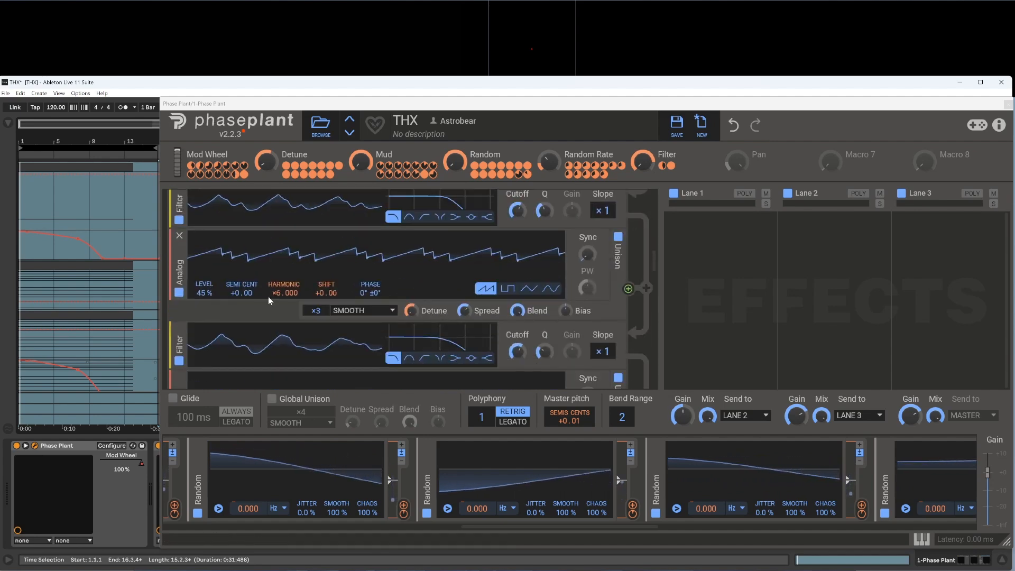
scroll(370, 288, down, 1)
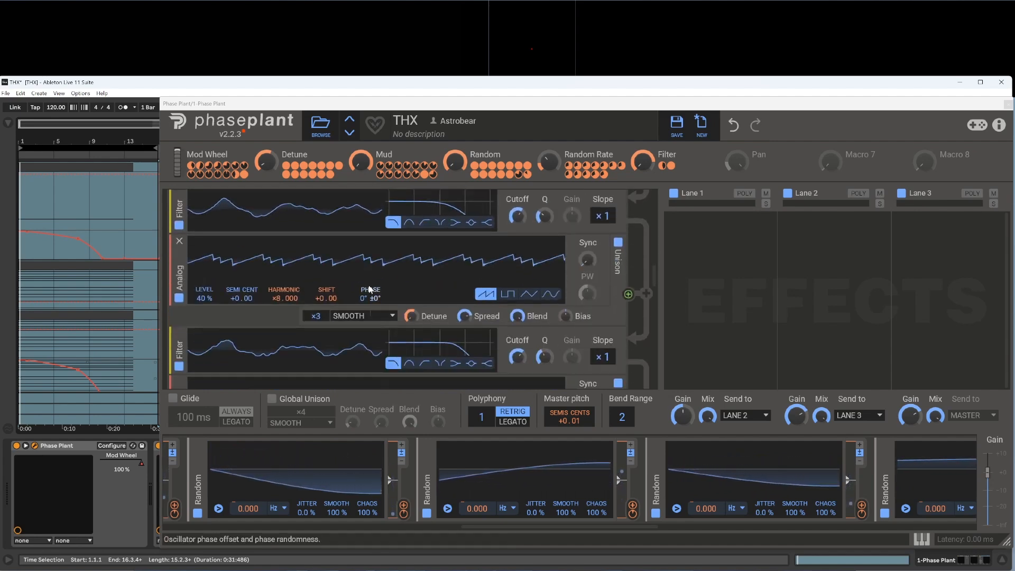
Examine the Cutoff of the filter following each Analog oscillator, working up from the ×1 to the ×16 harmonic.
scroll(373, 296, up, 8)
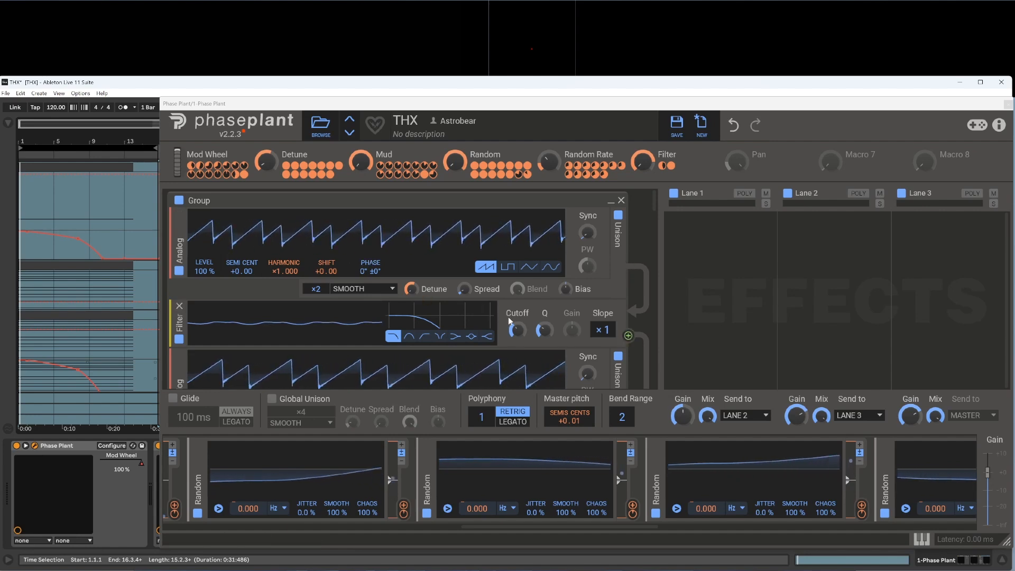
scroll(424, 323, down, 3)
scroll(427, 318, up, 3)
drag(516, 326, 516, 328)
scroll(486, 314, down, 3)
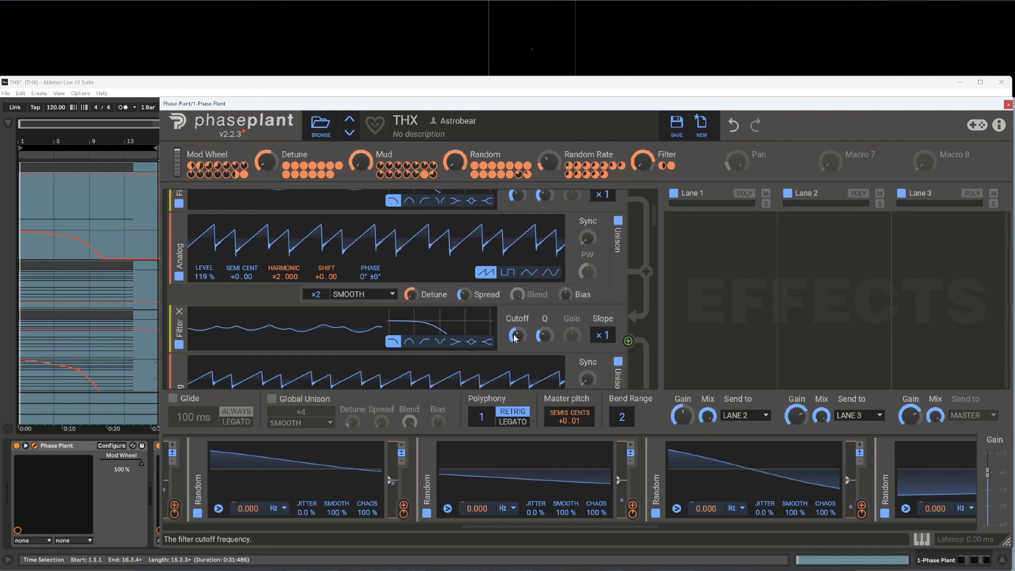
scroll(402, 270, up, 2)
scroll(391, 263, down, 1)
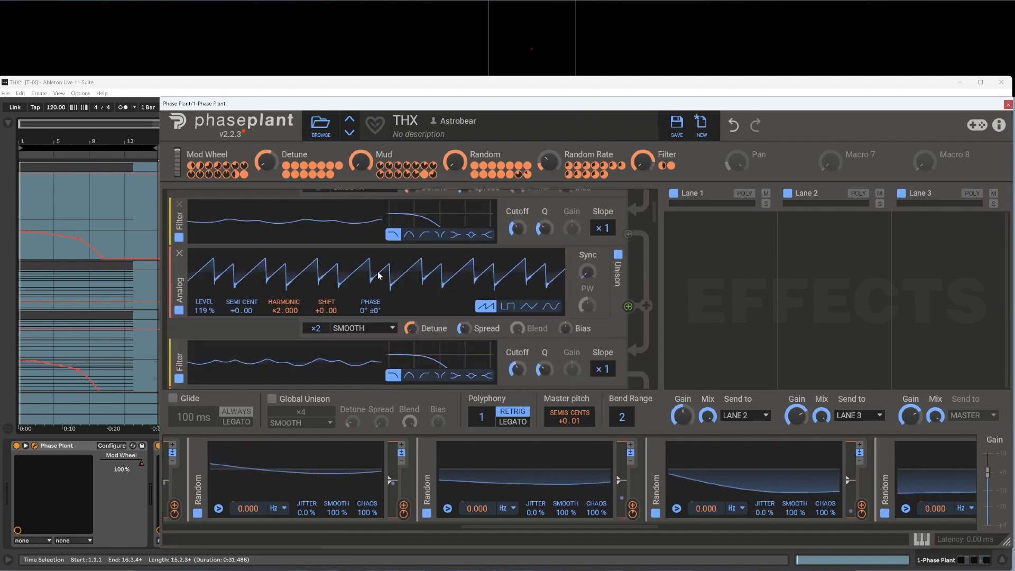
drag(516, 370, 517, 370)
scroll(513, 357, down, 6)
scroll(486, 308, down, 2)
scroll(476, 296, down, 4)
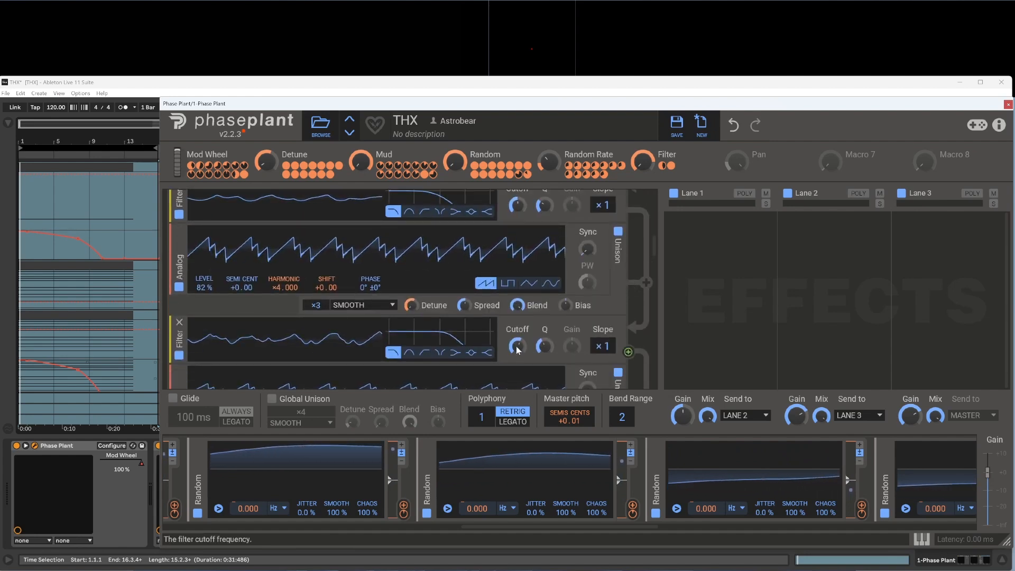
scroll(515, 346, down, 8)
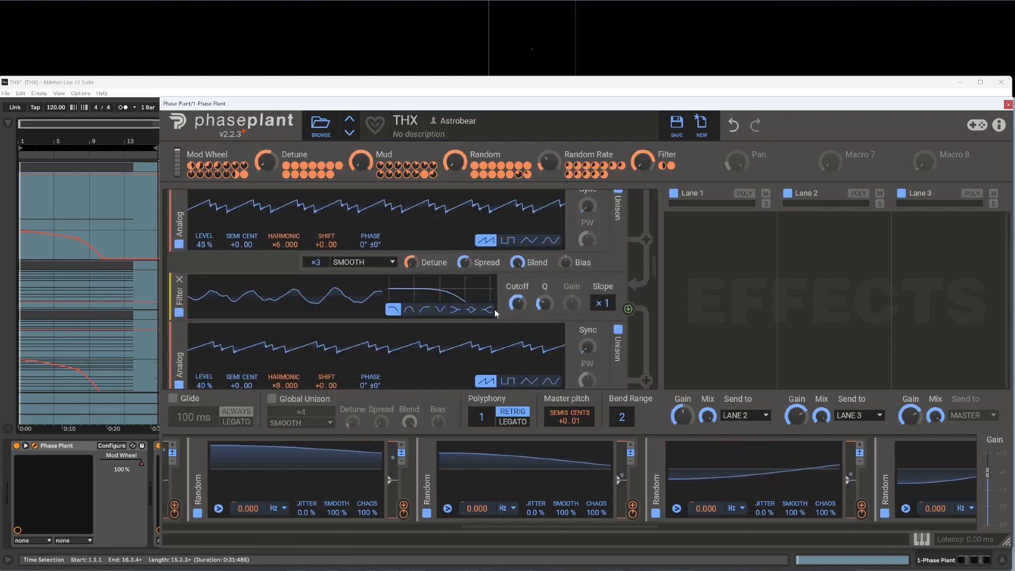
scroll(465, 278, down, 10)
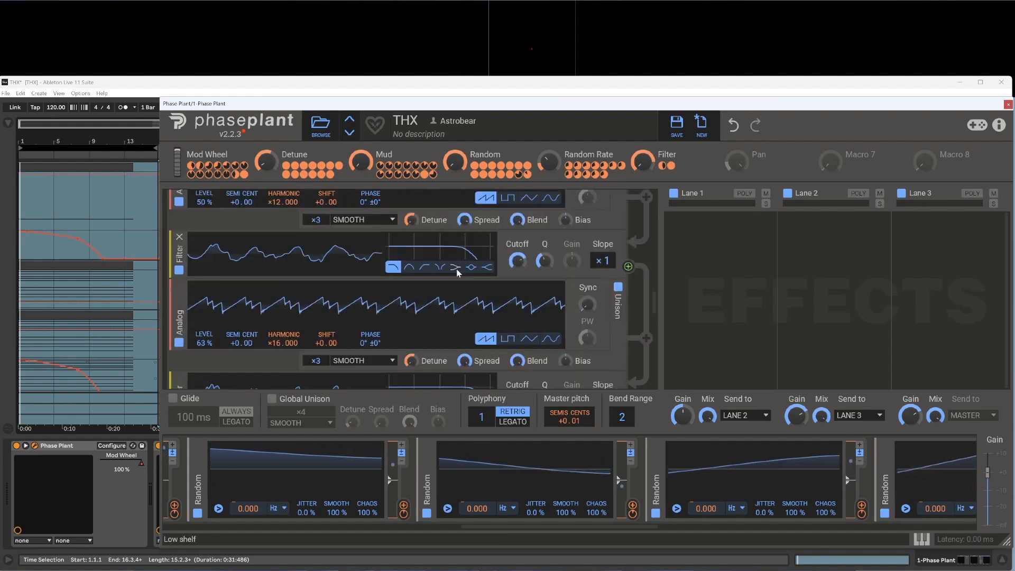
Compare the unfiltered ×24 and ×32 Analog oscillators with the filtered lower ones, ending at the first oscillator with the window moved up.
scroll(456, 274, down, 3)
scroll(441, 277, up, 2)
scroll(424, 268, down, 5)
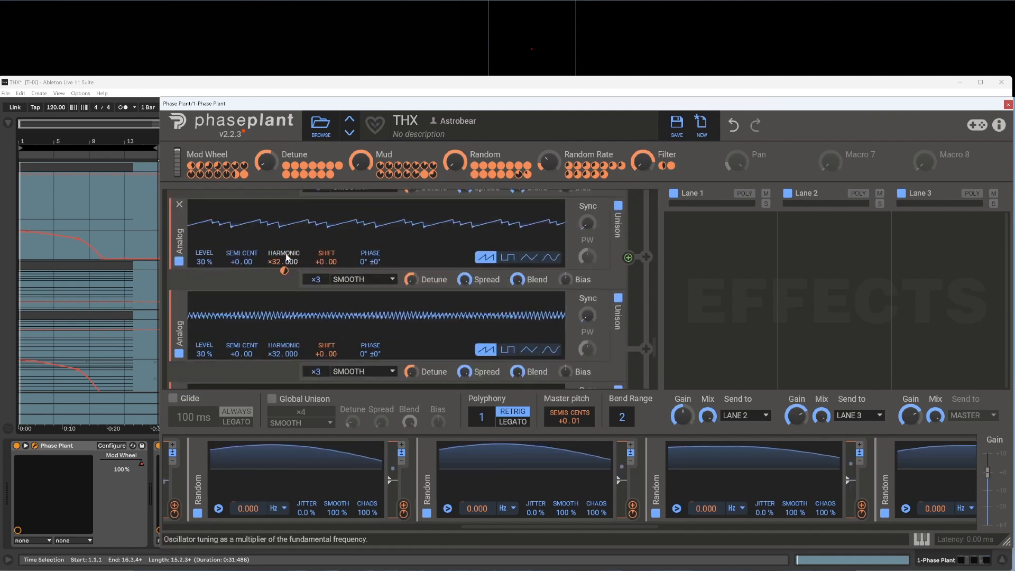
scroll(286, 253, up, 2)
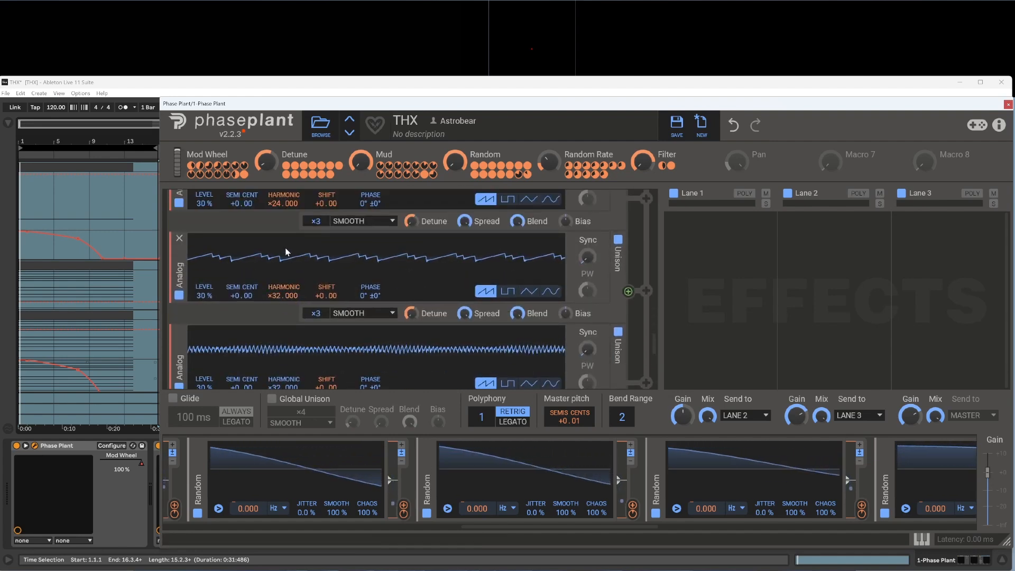
drag(387, 102, 385, 102)
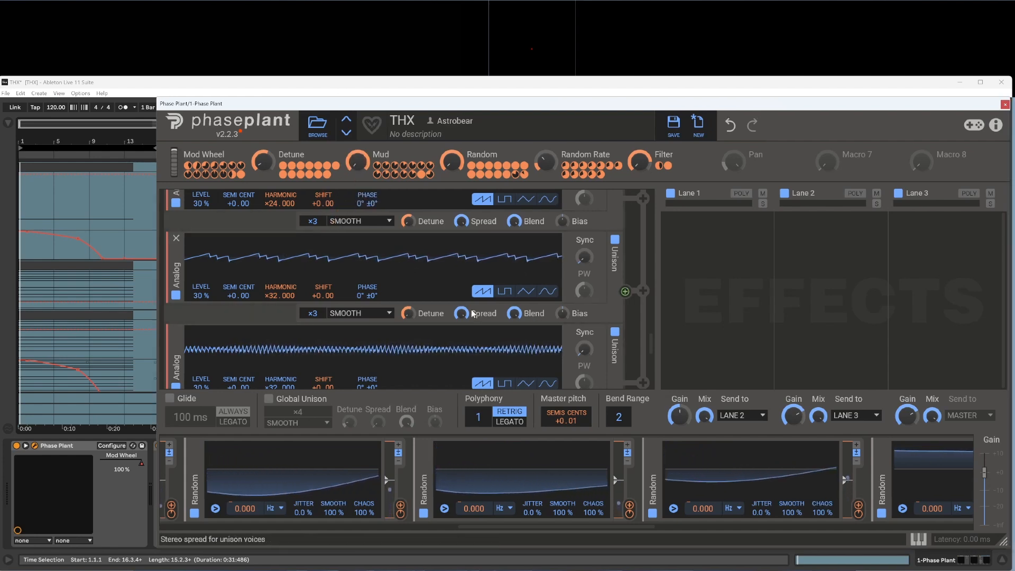
scroll(471, 309, up, 5)
scroll(461, 306, down, 6)
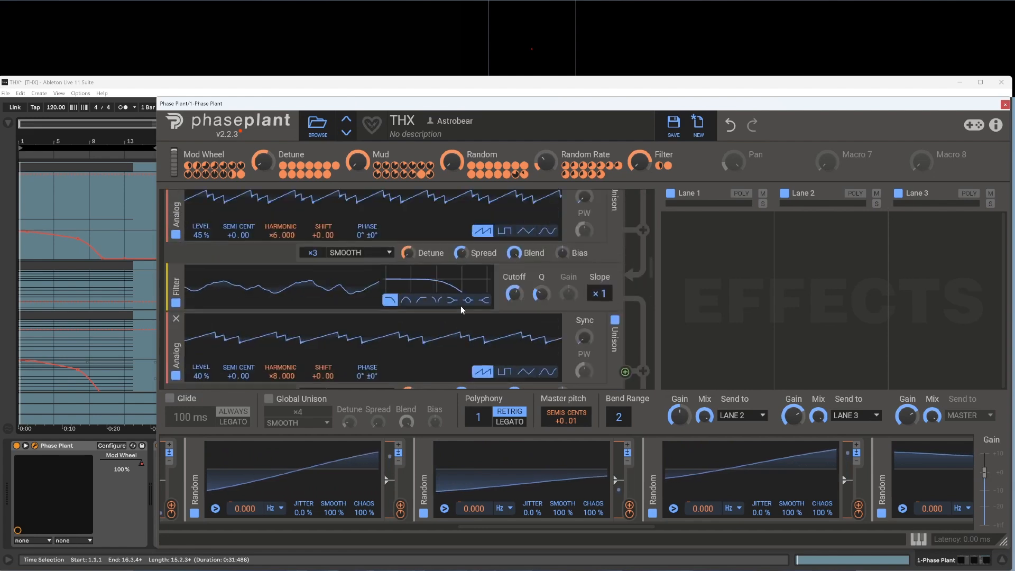
scroll(450, 312, up, 4)
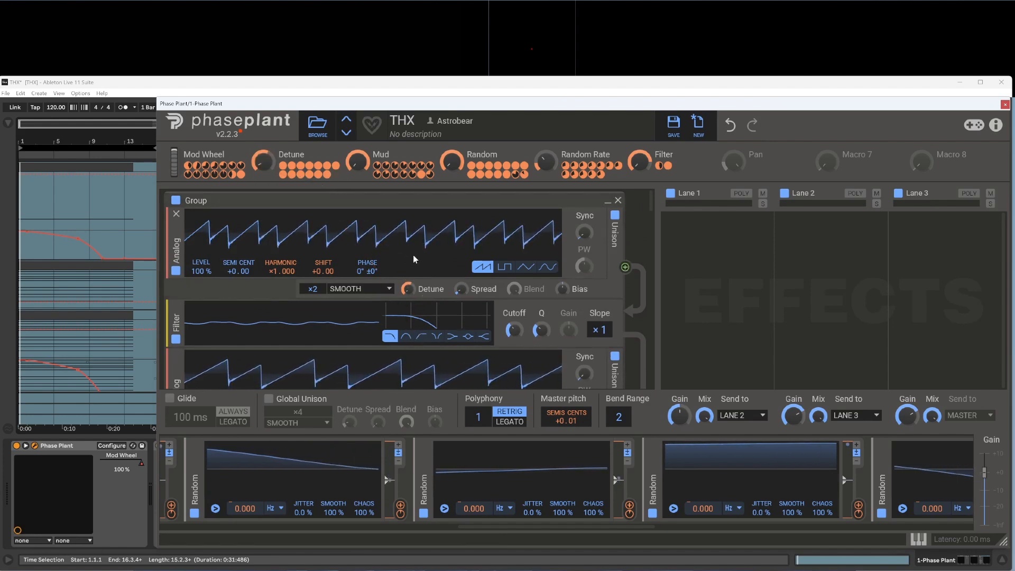
drag(398, 106, 369, 89)
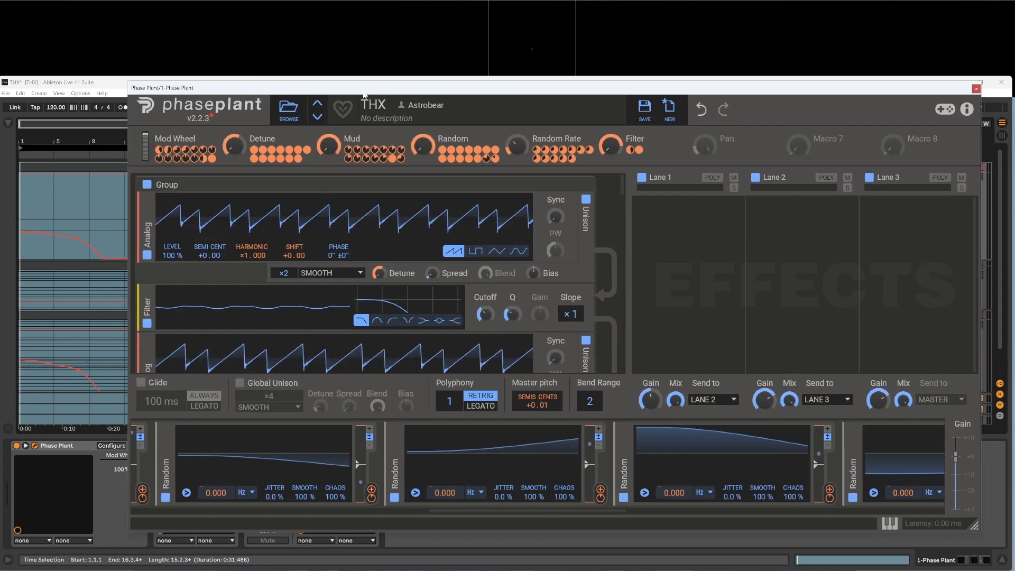